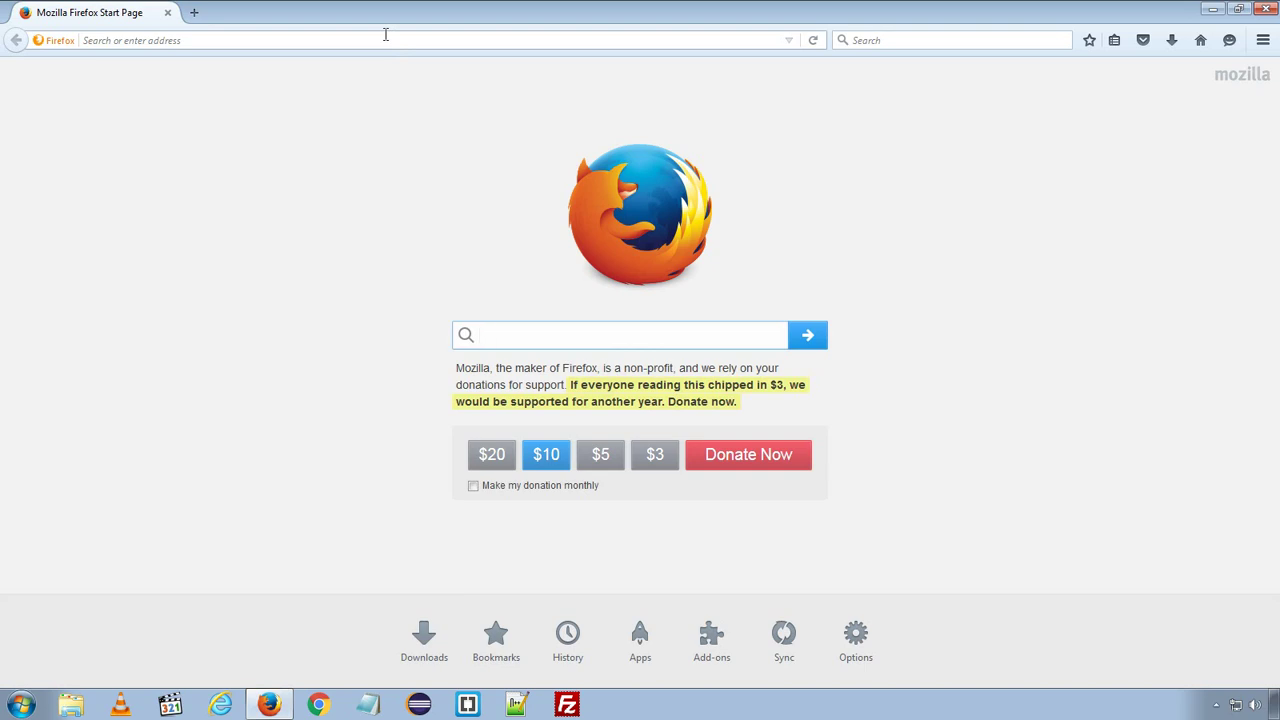
left_click(385, 35)
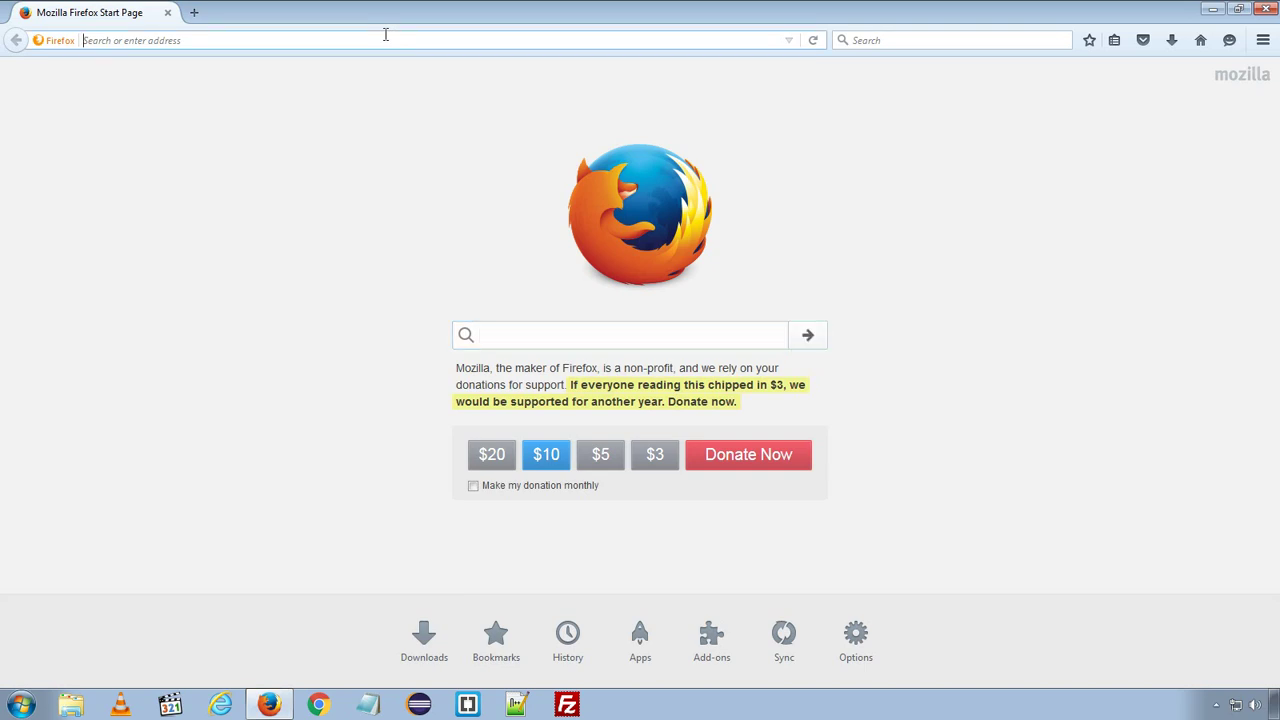
type("http:/")
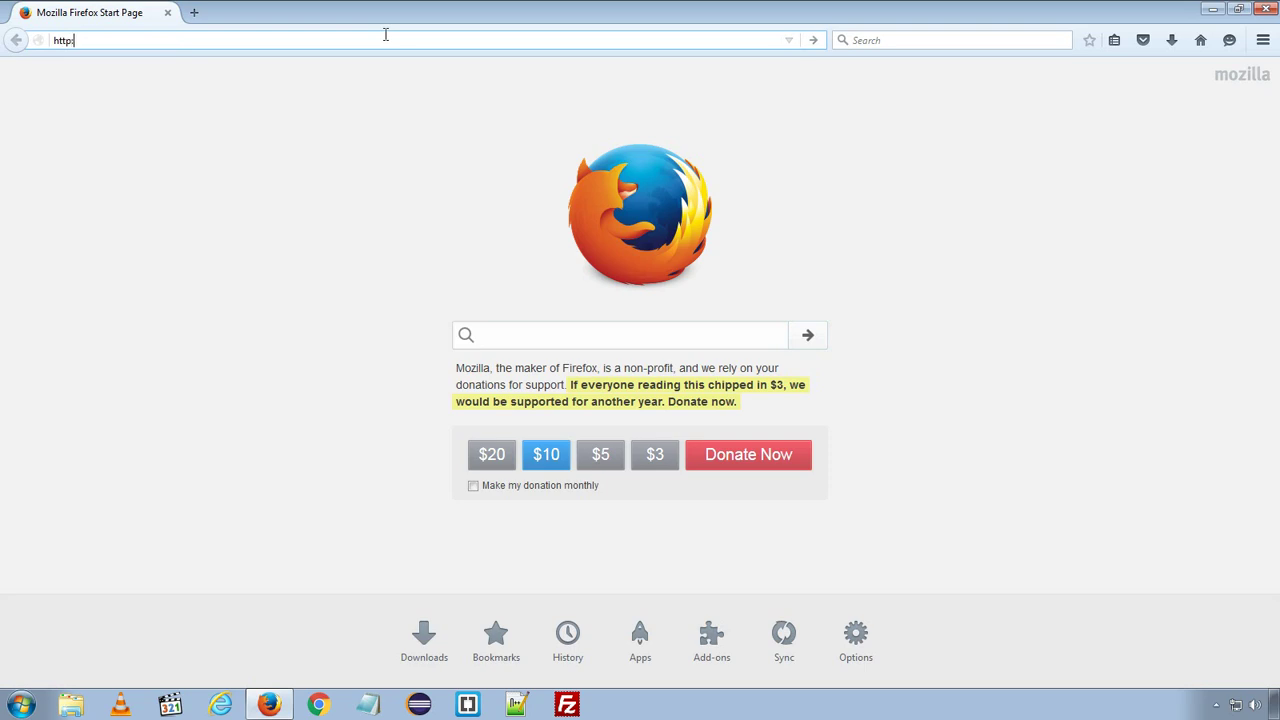
type("/localhost/")
key("Return")
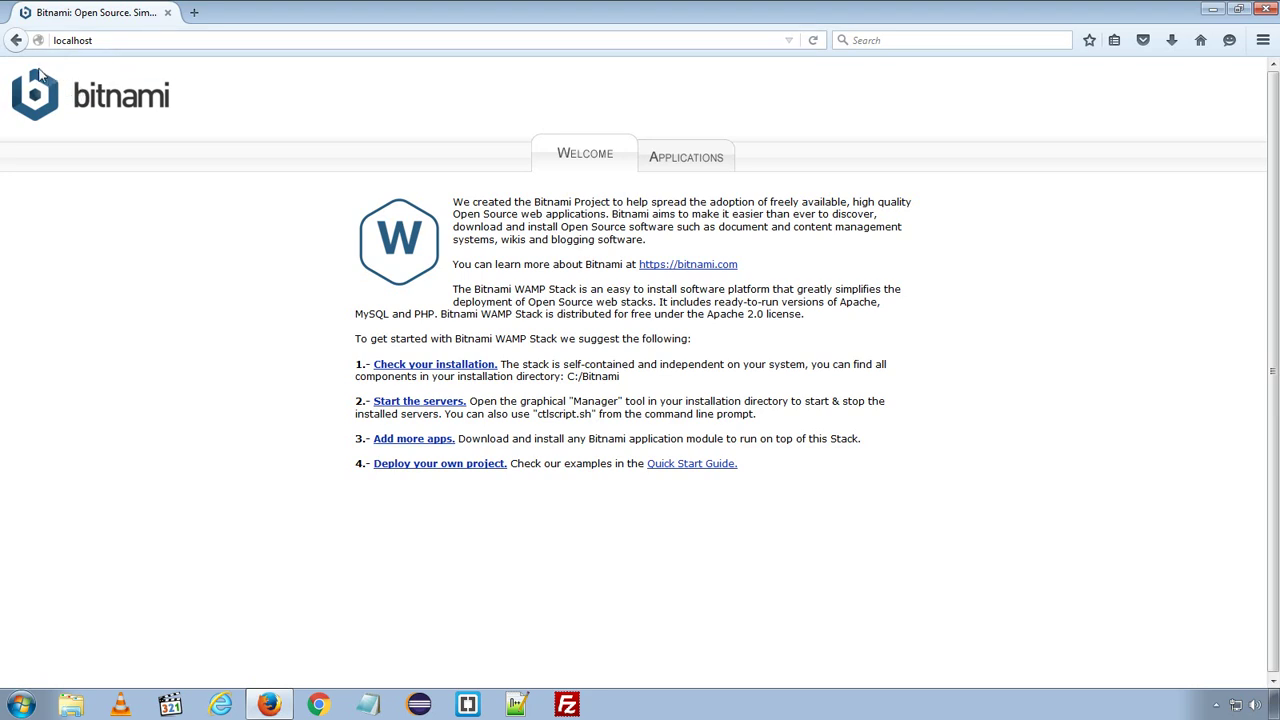
left_click(686, 160)
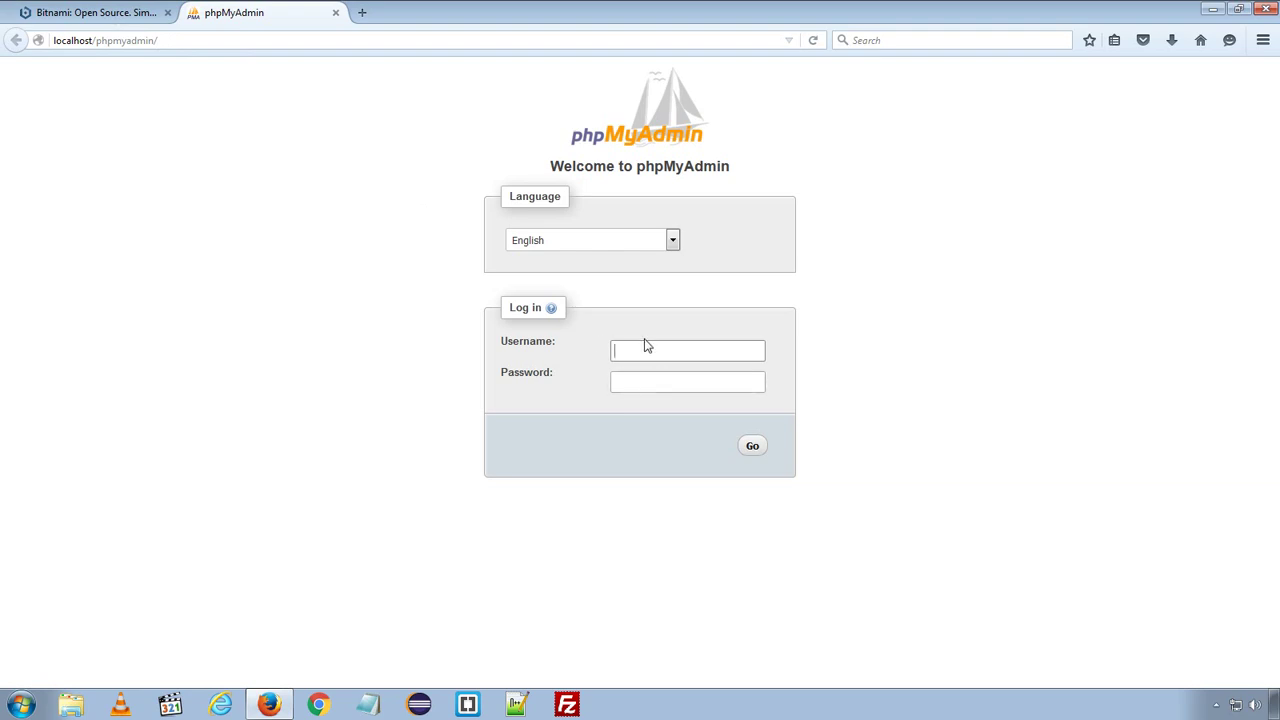
- Sign in to phpMyAdmin with the database username and password, then close its tab
left_click(645, 345)
type("root")
key("Tab")
type("1234567")
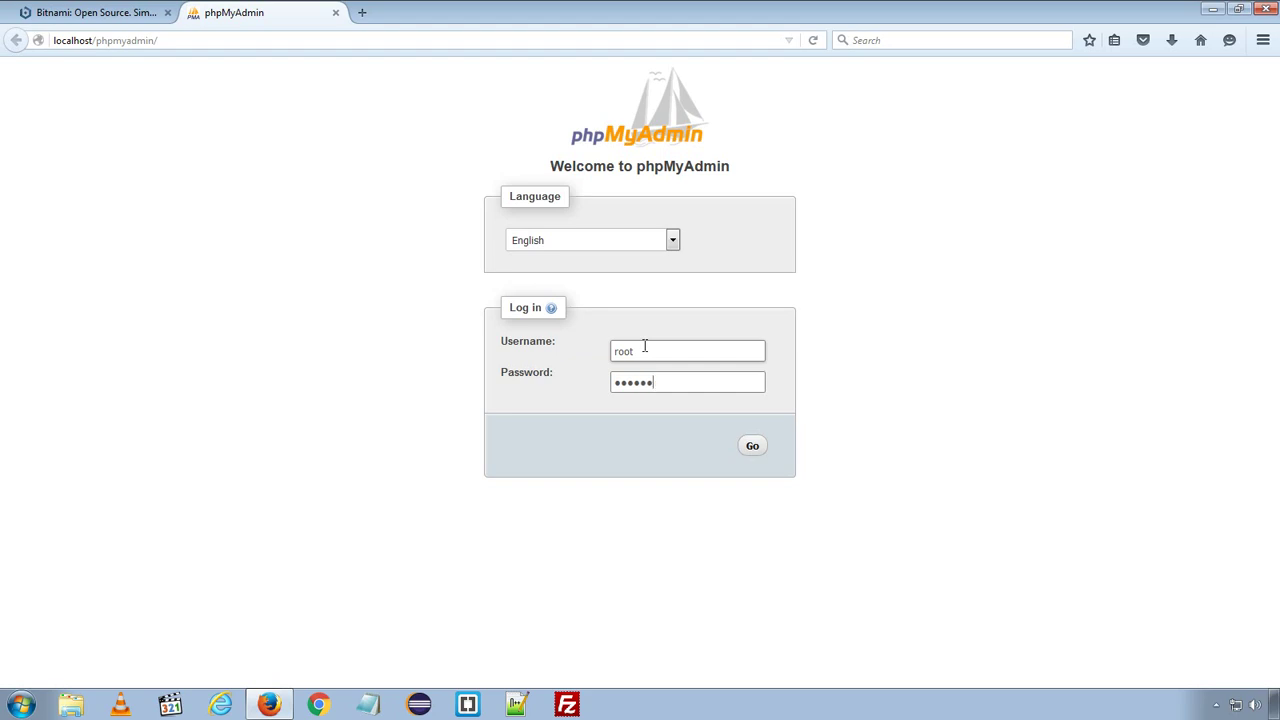
key("Return")
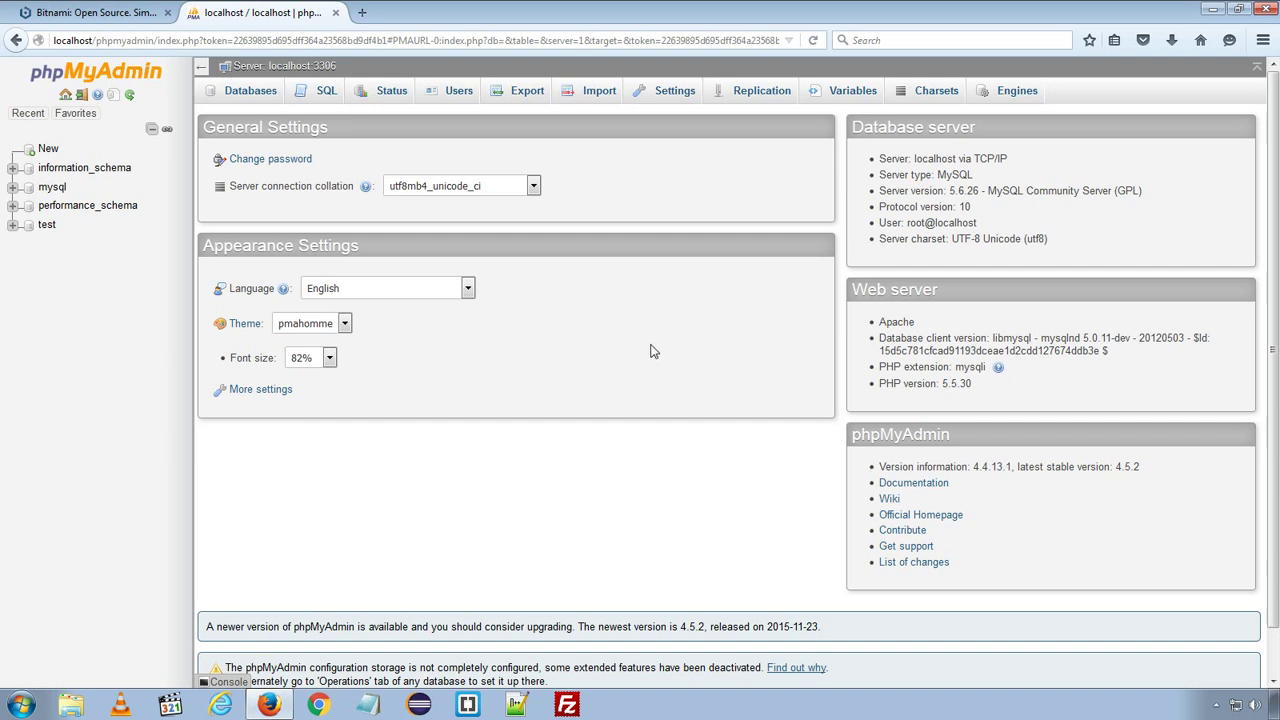
left_click(336, 13)
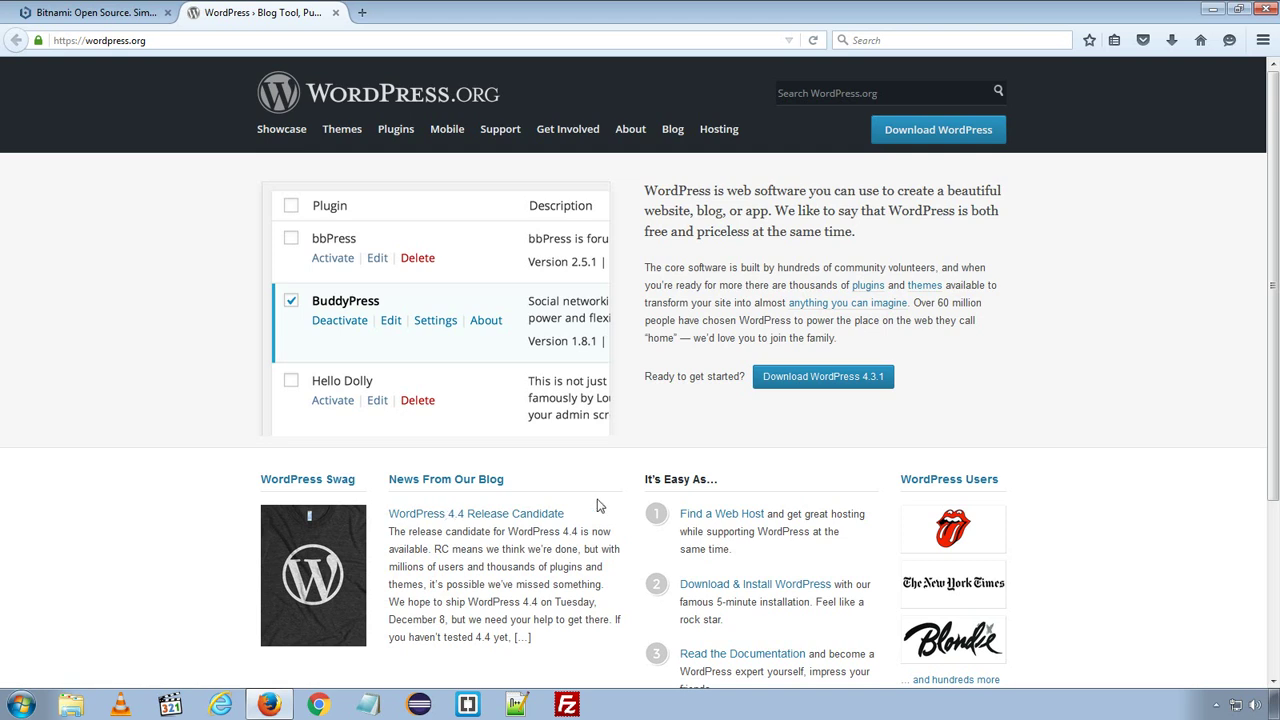
- Open WordPress.org's Download WordPress link in a new tab and view it
right_click(922, 134)
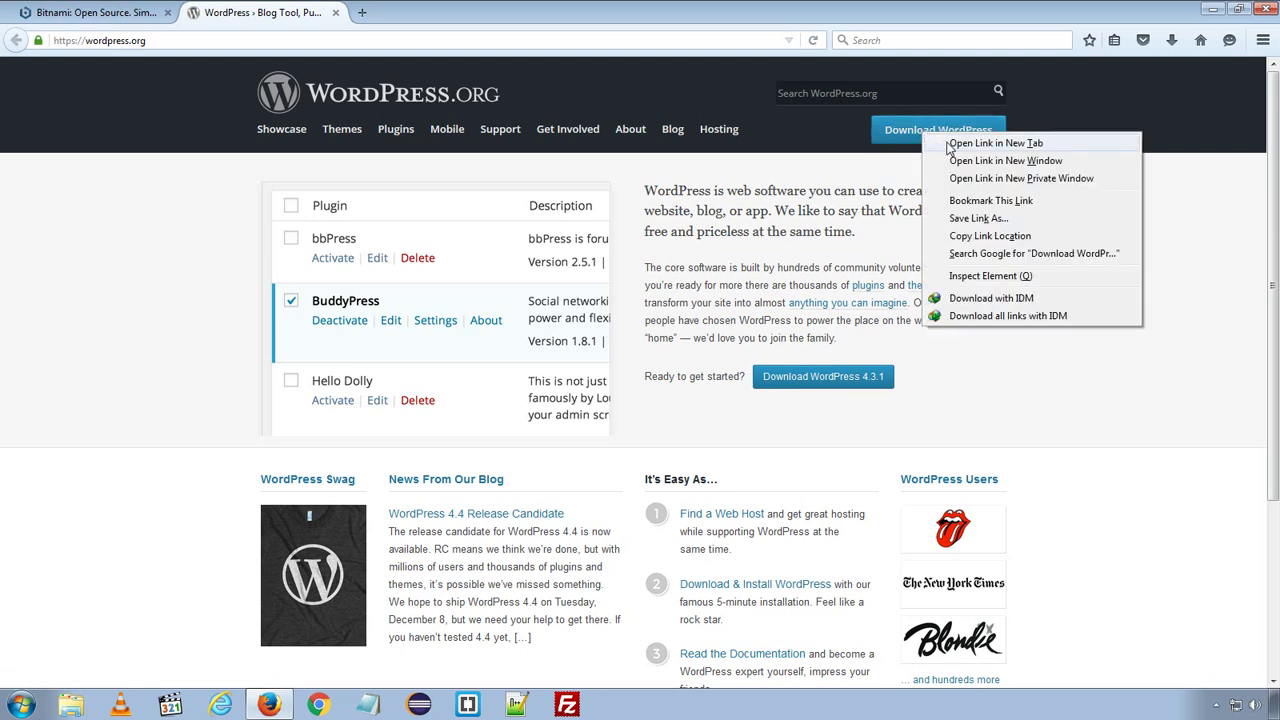
left_click(995, 143)
left_click(414, 12)
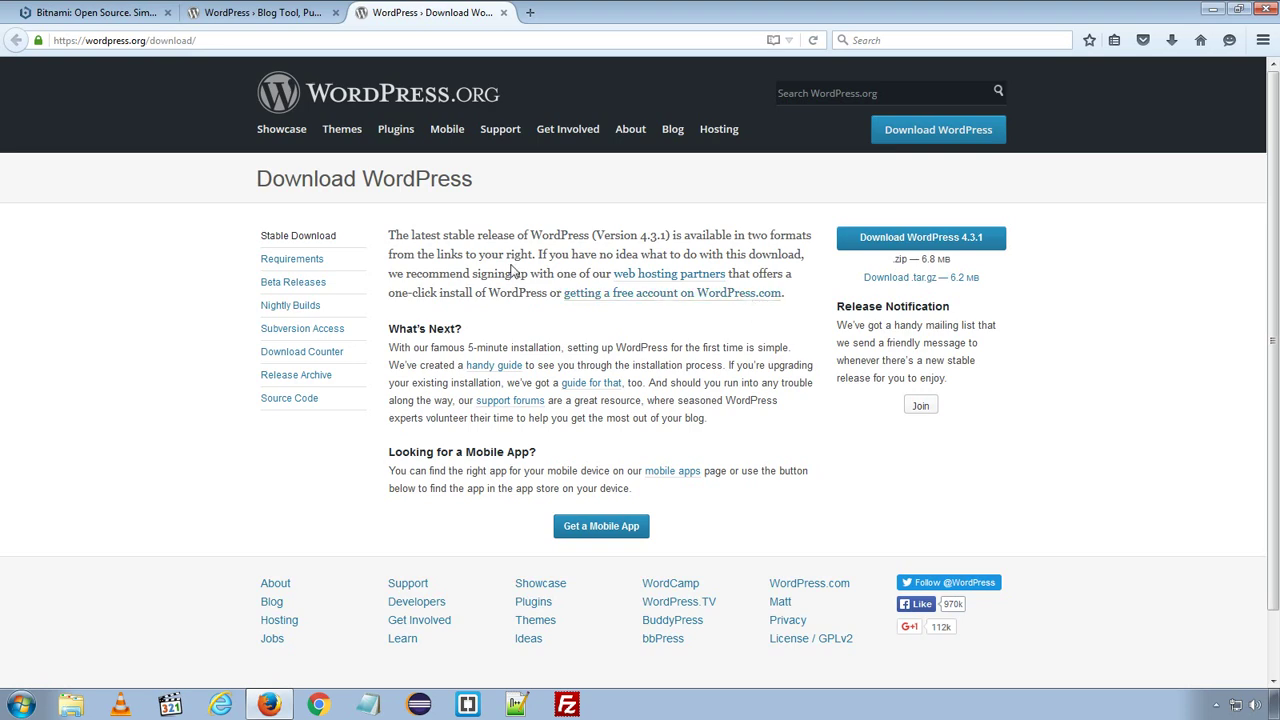
- Open the WordPress 4.4 Release Candidate post from News From Our Blog
left_click(226, 16)
scroll(194, 406, "down", 3)
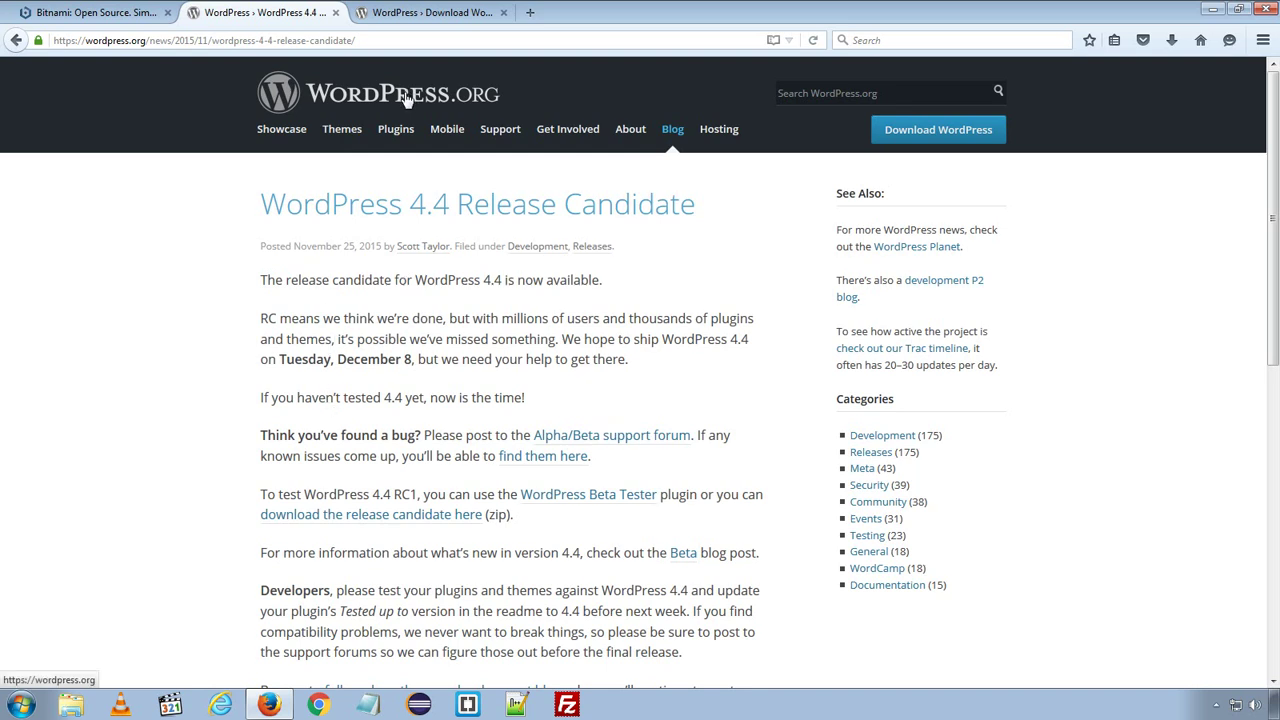
left_click(413, 10)
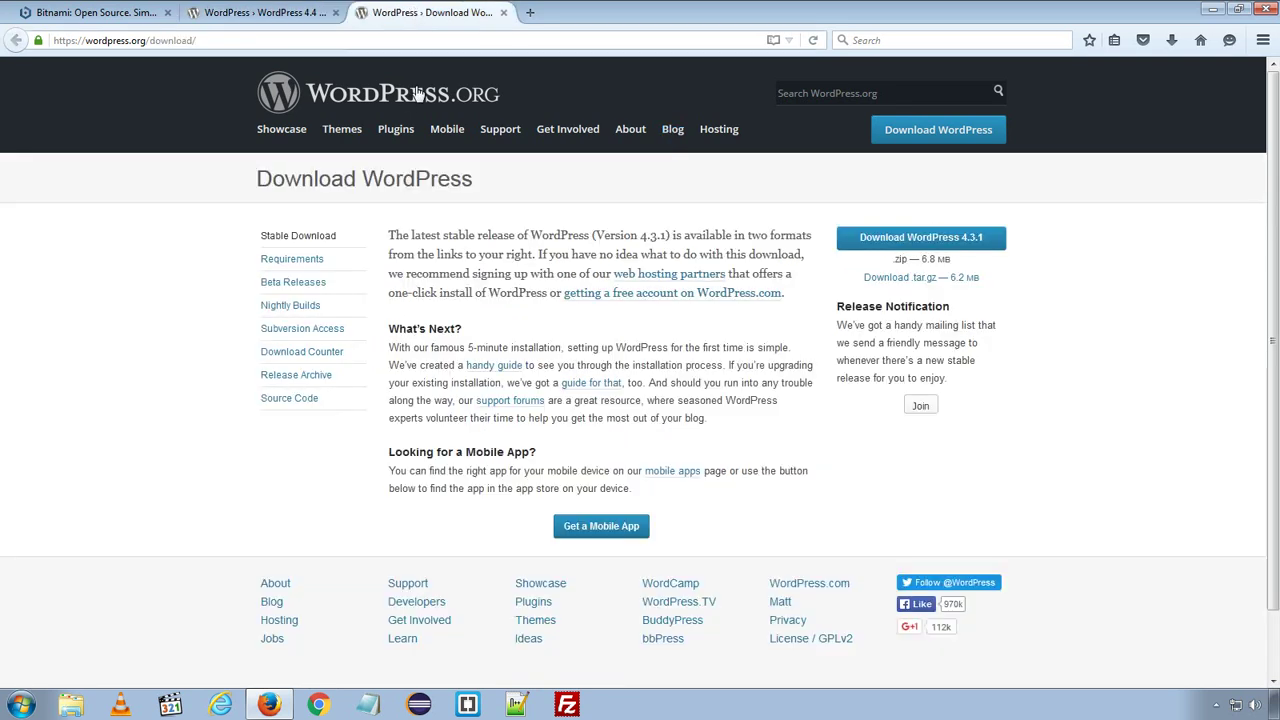
left_click(293, 7)
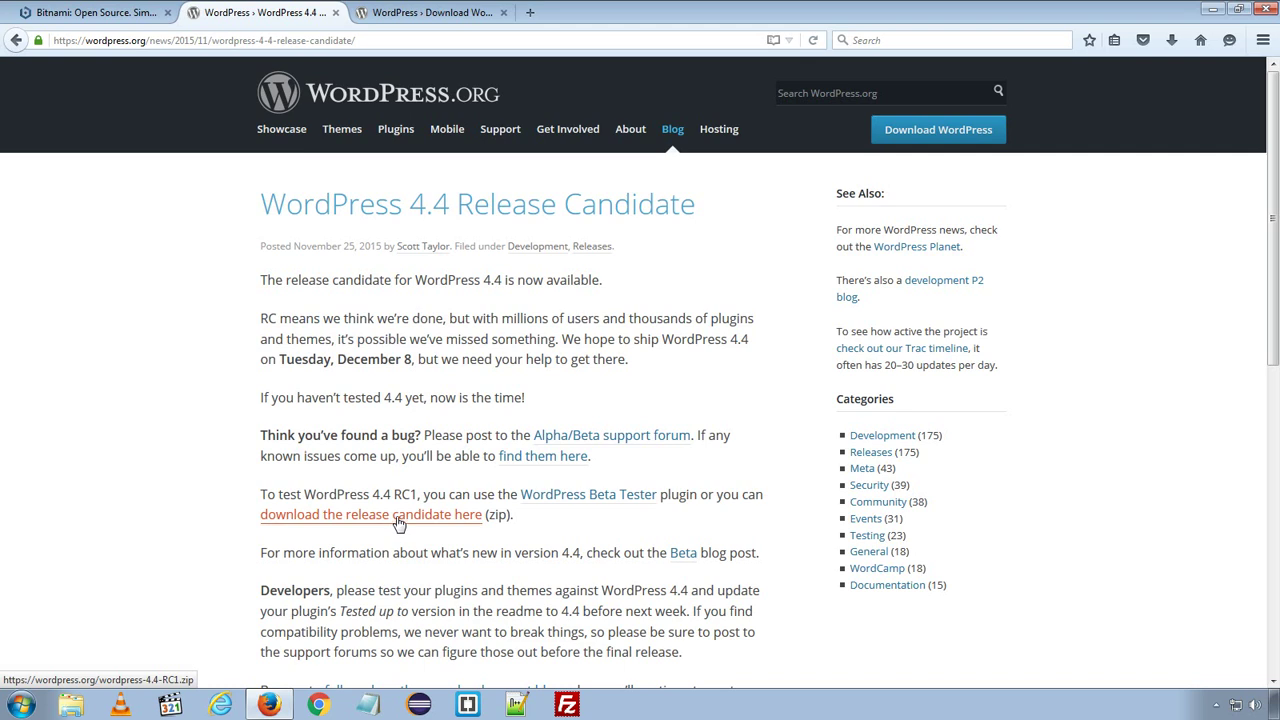
- Save wordpress-4.4-RC1.zip from the release candidate post's download link
left_click(398, 522)
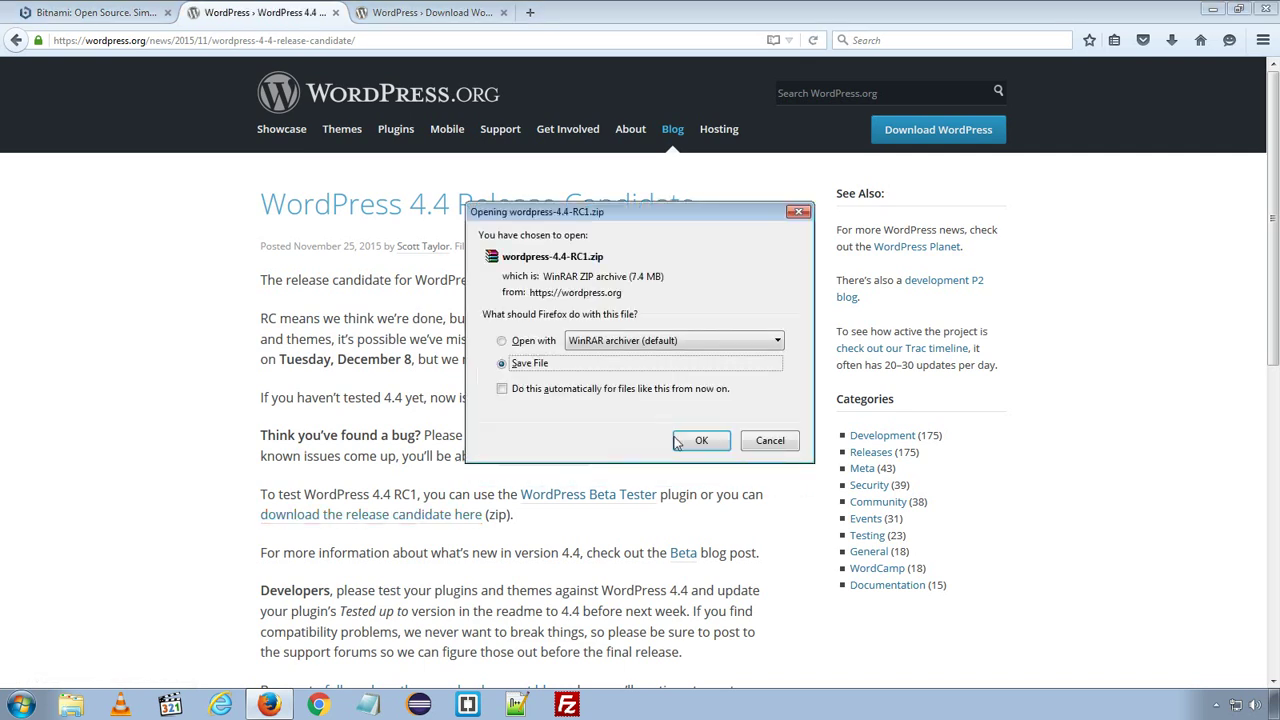
left_click(700, 441)
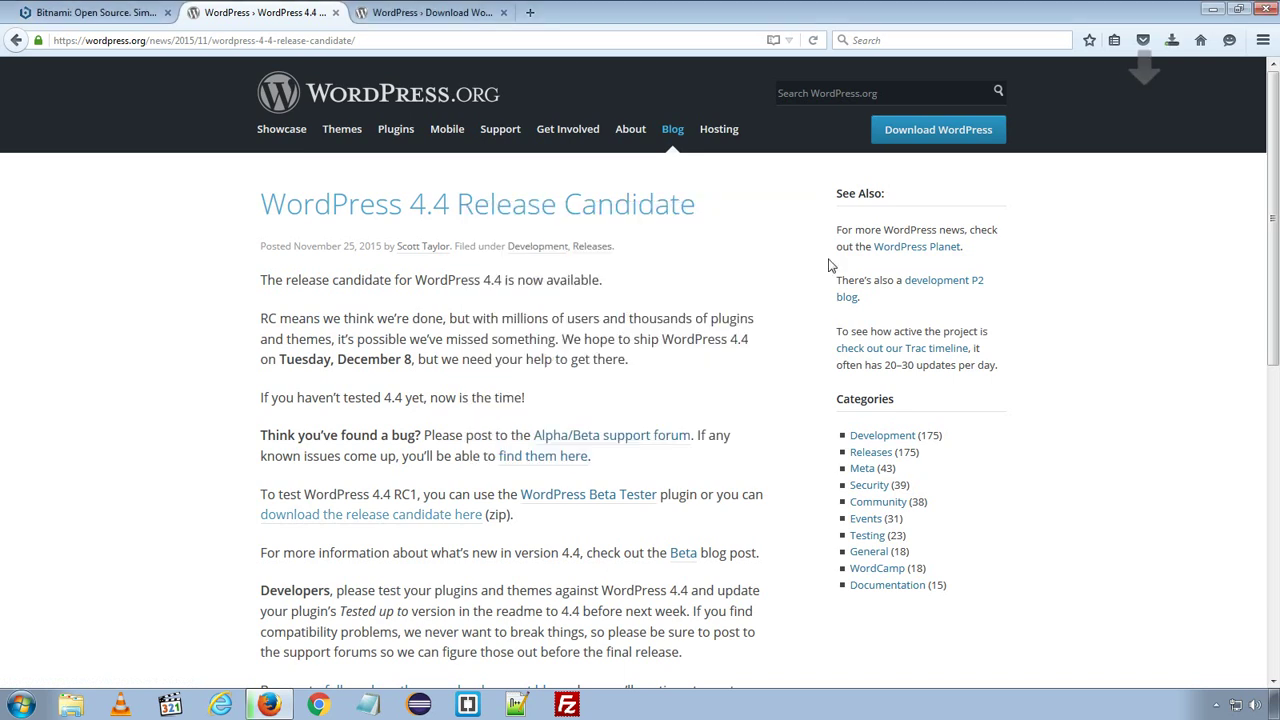
left_click(1172, 44)
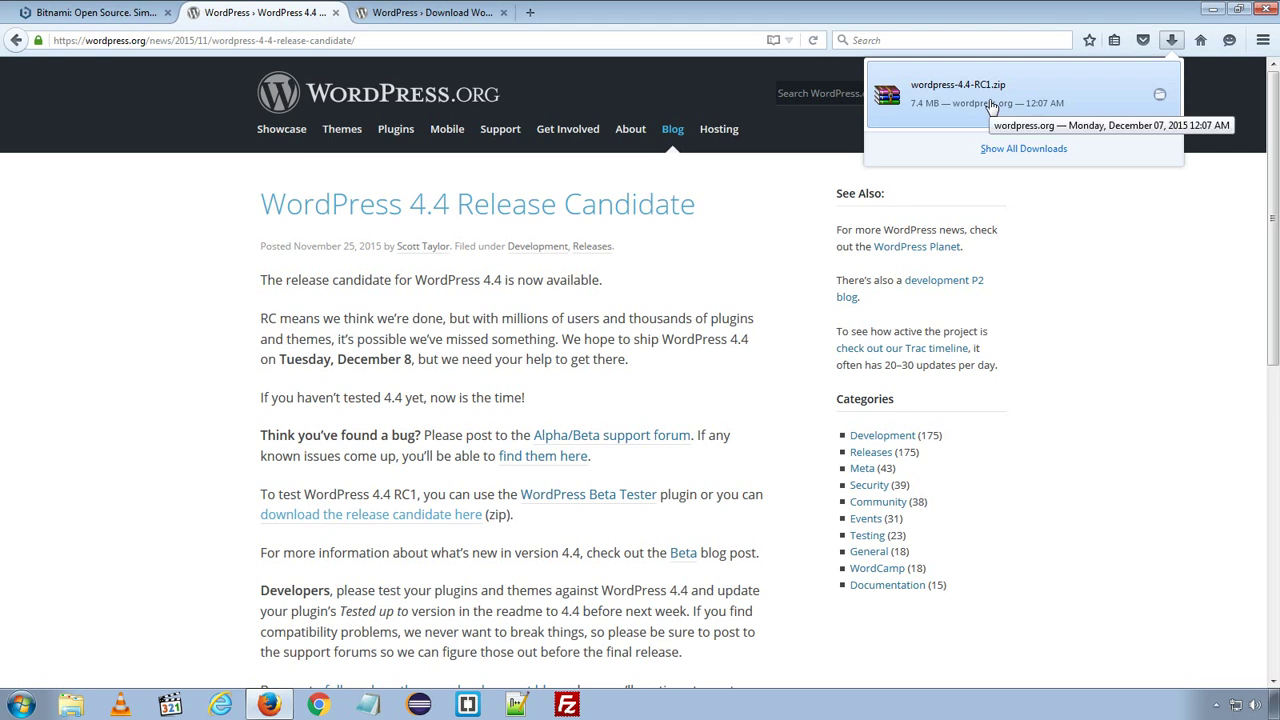
- Cut wordpress-4.4-RC1.zip from the Downloads folder, then close that Explorer window
right_click(991, 106)
left_click(1012, 138)
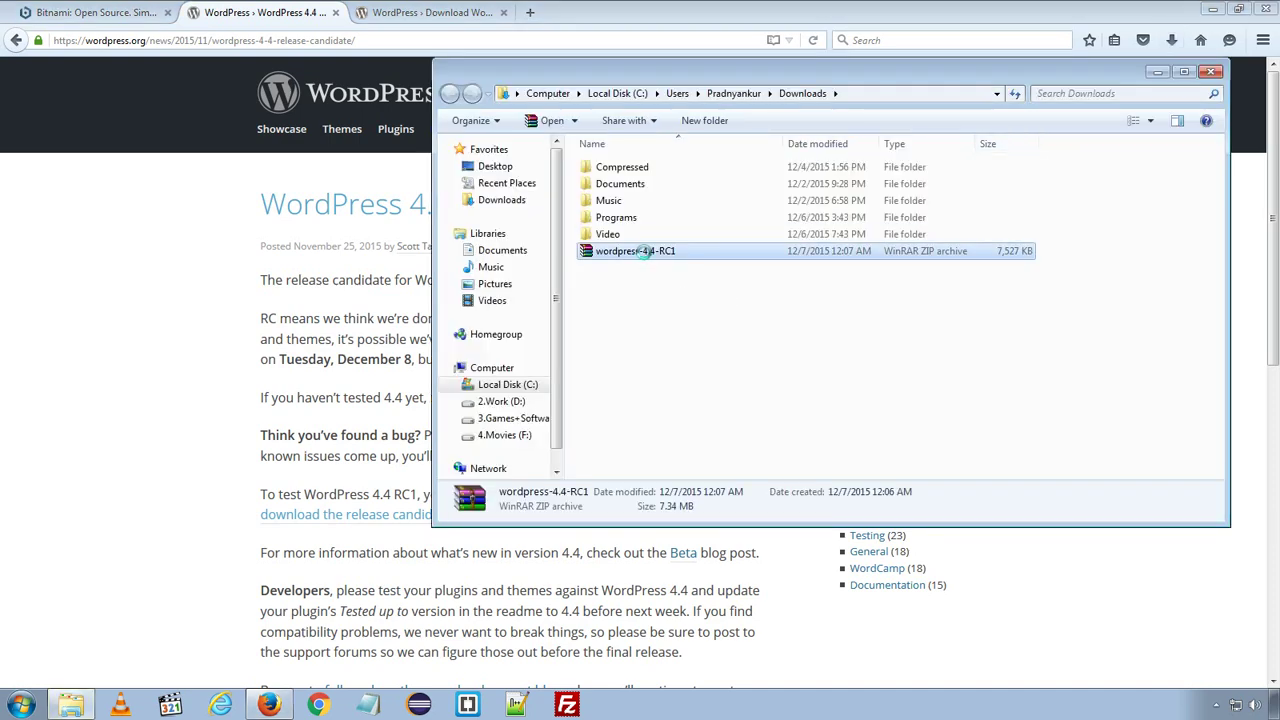
right_click(641, 252)
left_click(672, 472)
left_click(1207, 70)
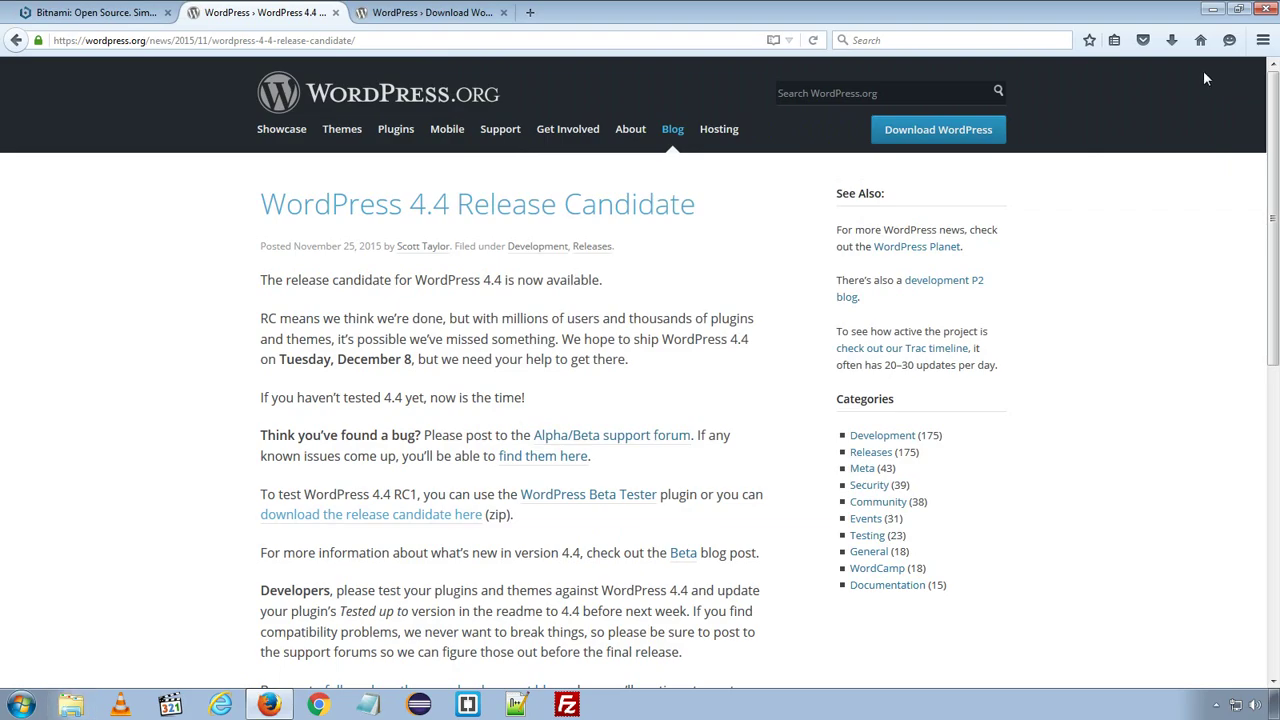
- Paste wordpress-4.4-RC1.zip onto the desktop and extract it there with Extract Here
key("super+d")
right_click(405, 149)
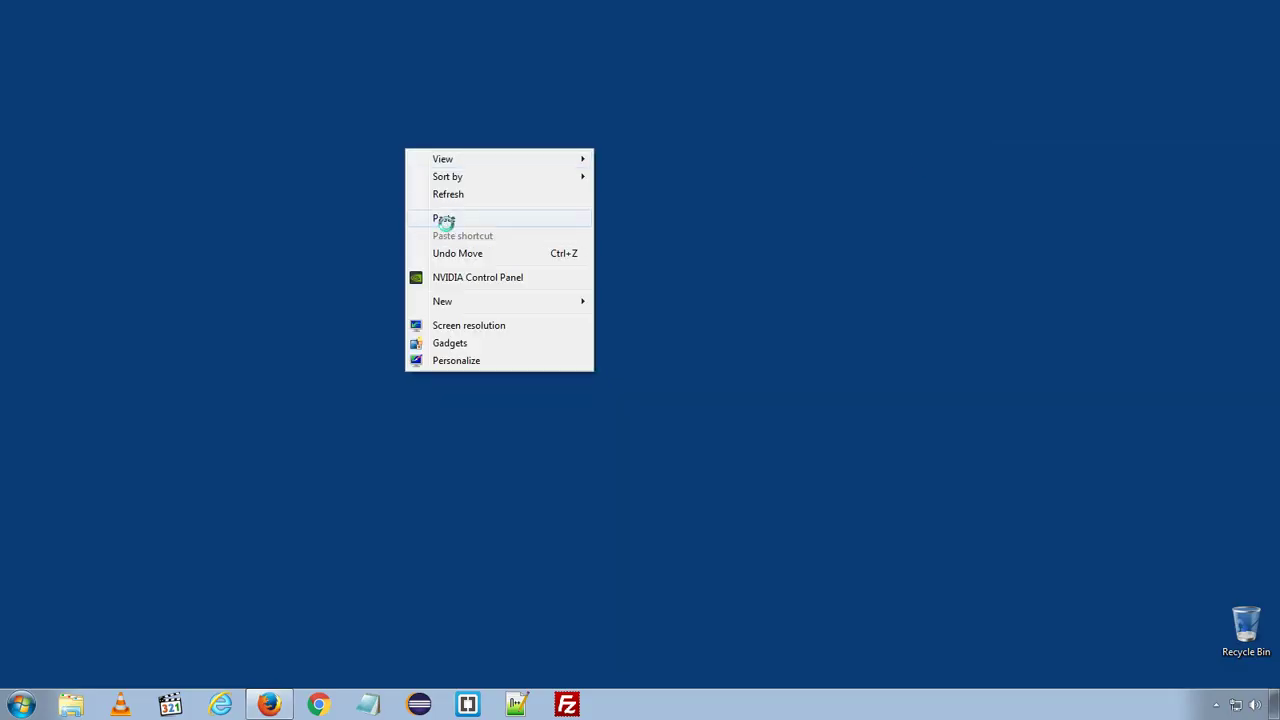
left_click(444, 219)
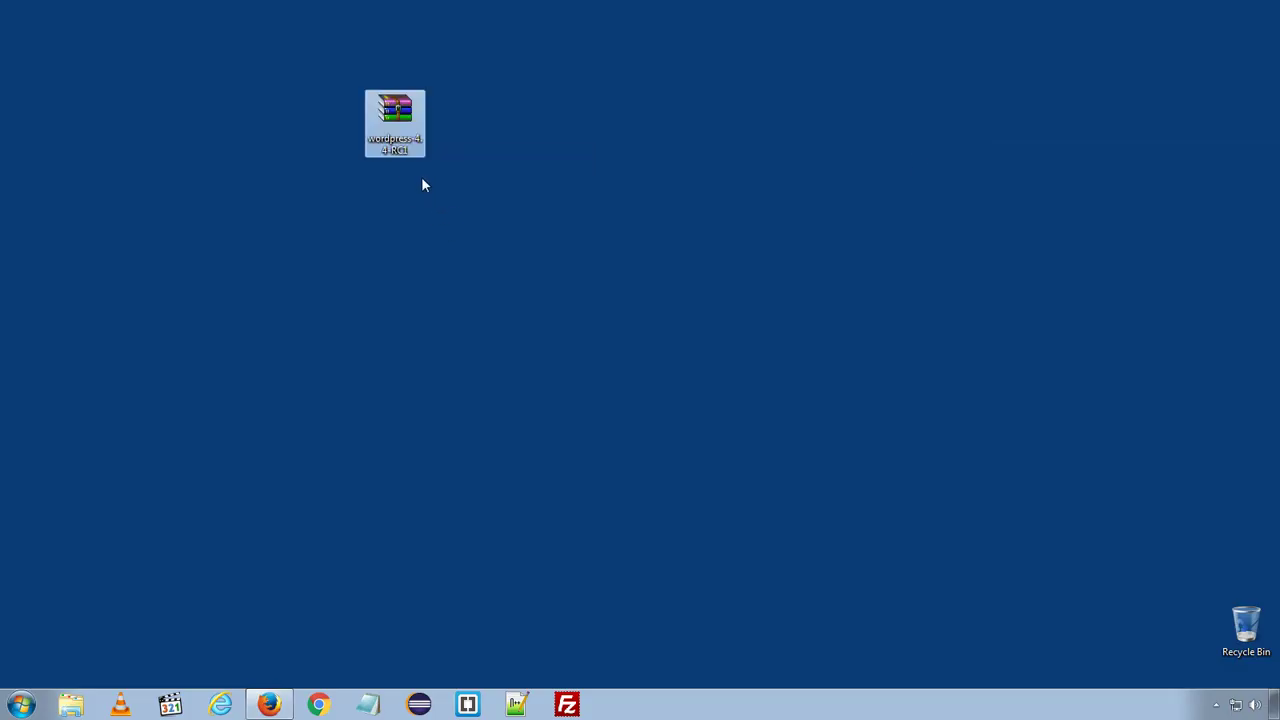
right_click(407, 113)
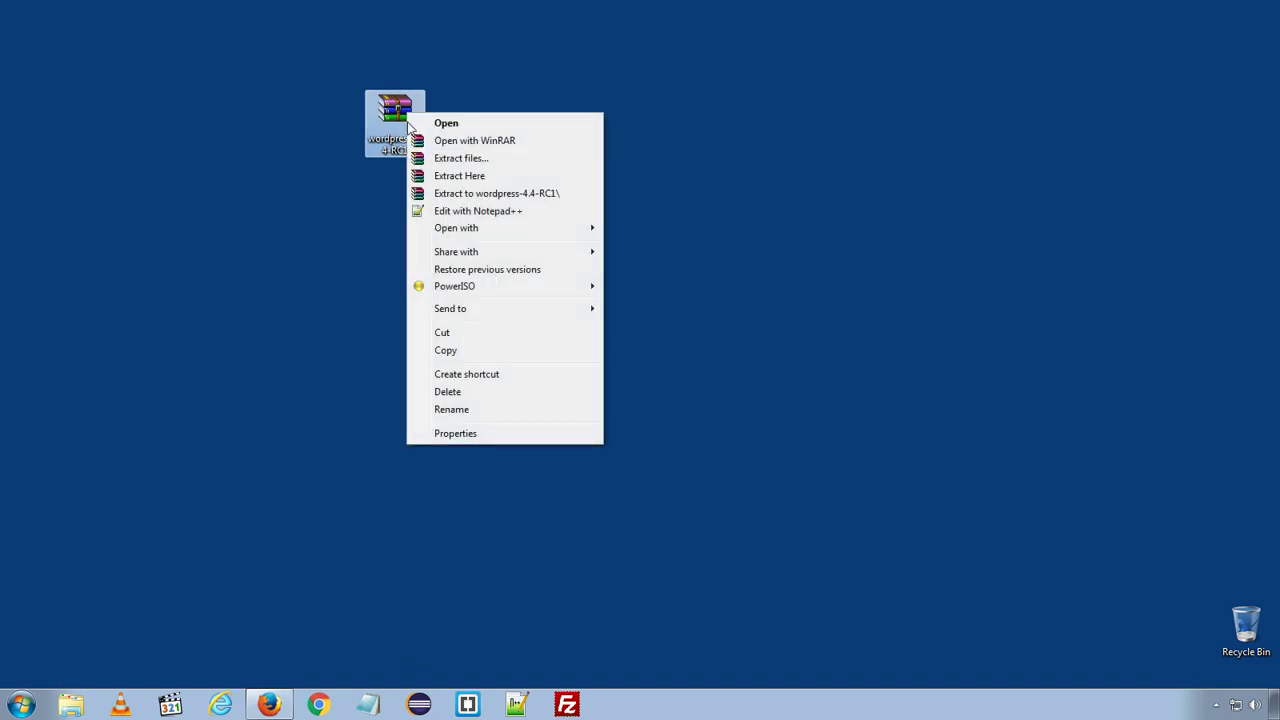
left_click(438, 184)
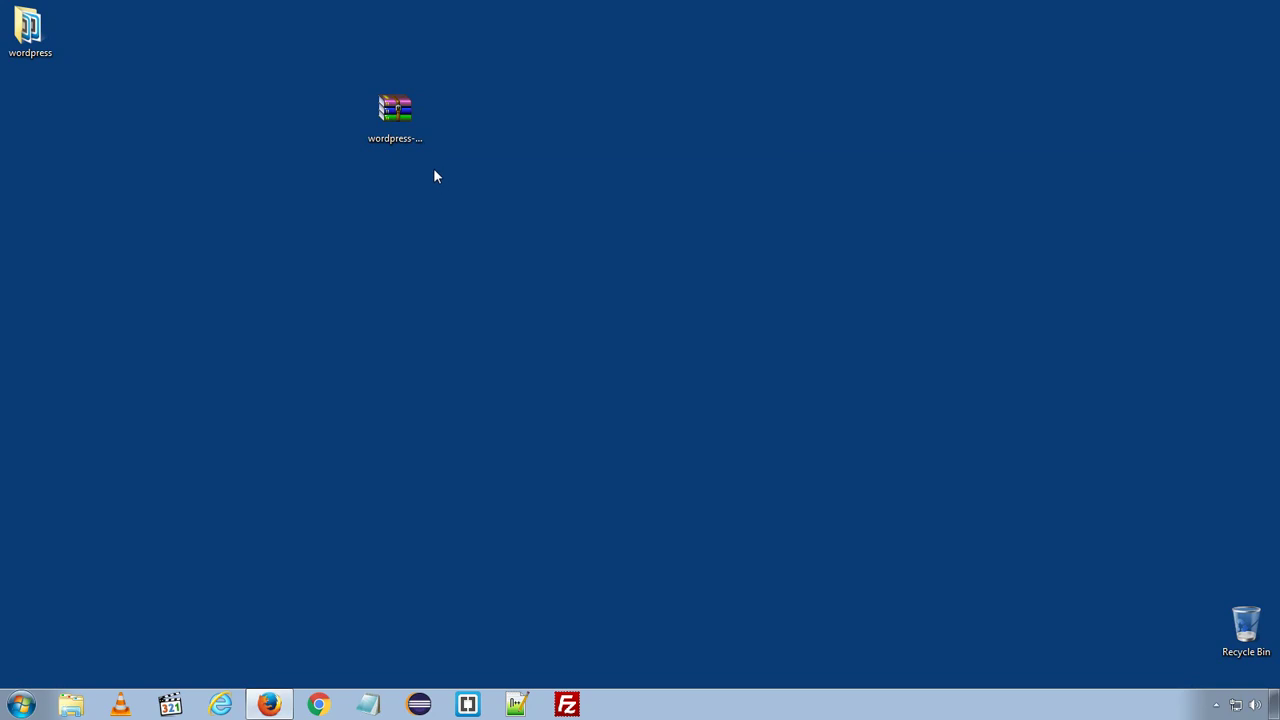
- Drag the zip to the Recycle Bin and inspect the extracted wordpress folder's 19 items
left_click_drag(1121, 562, 1238, 626)
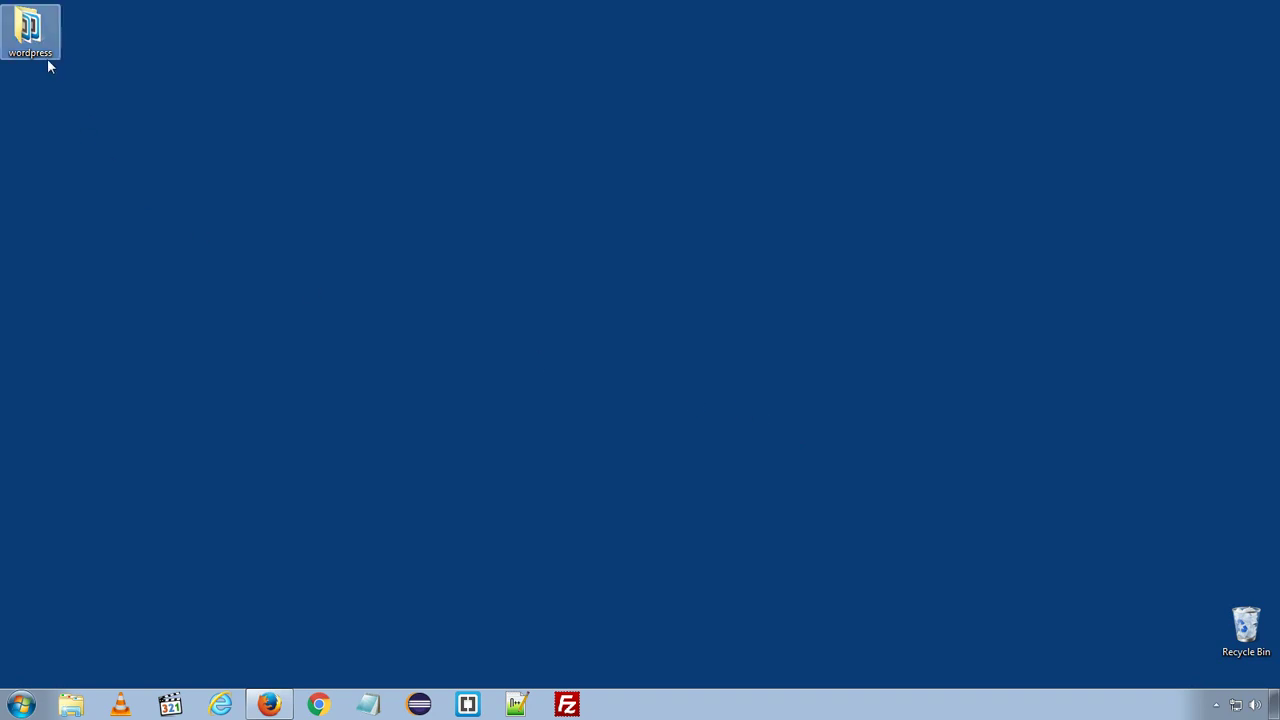
double_click(26, 40)
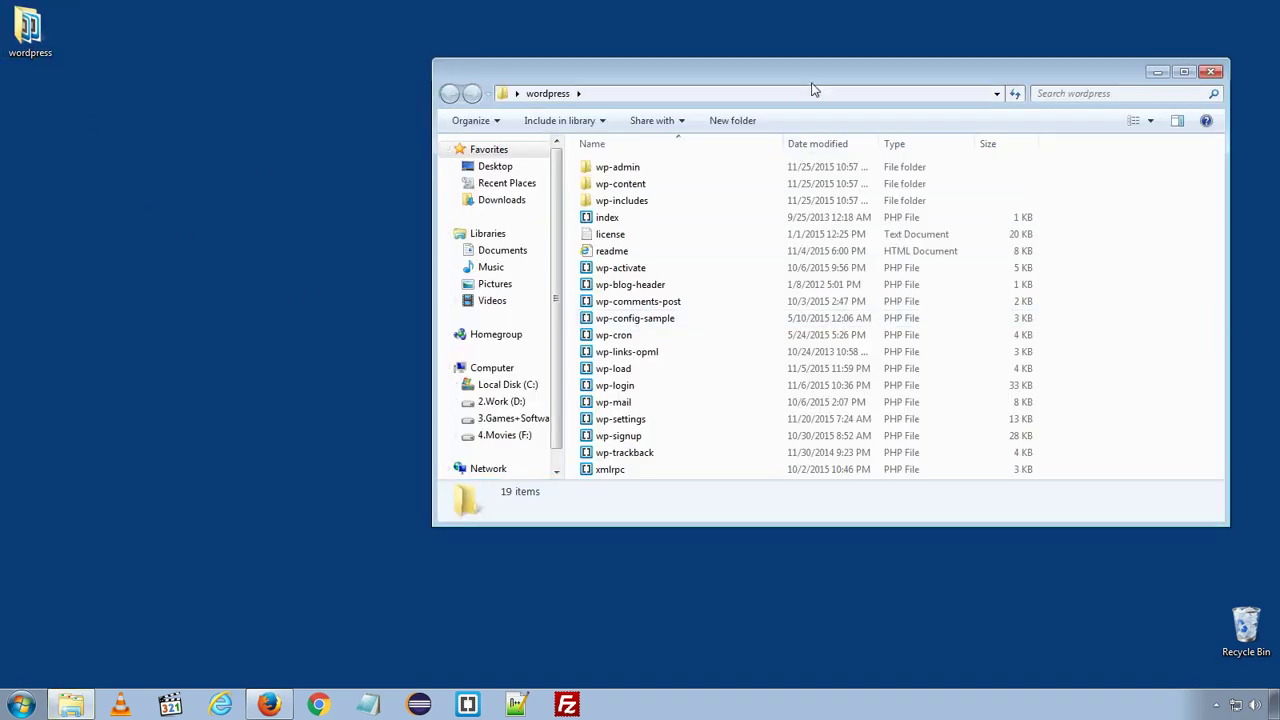
left_click_drag(810, 80, 583, 77)
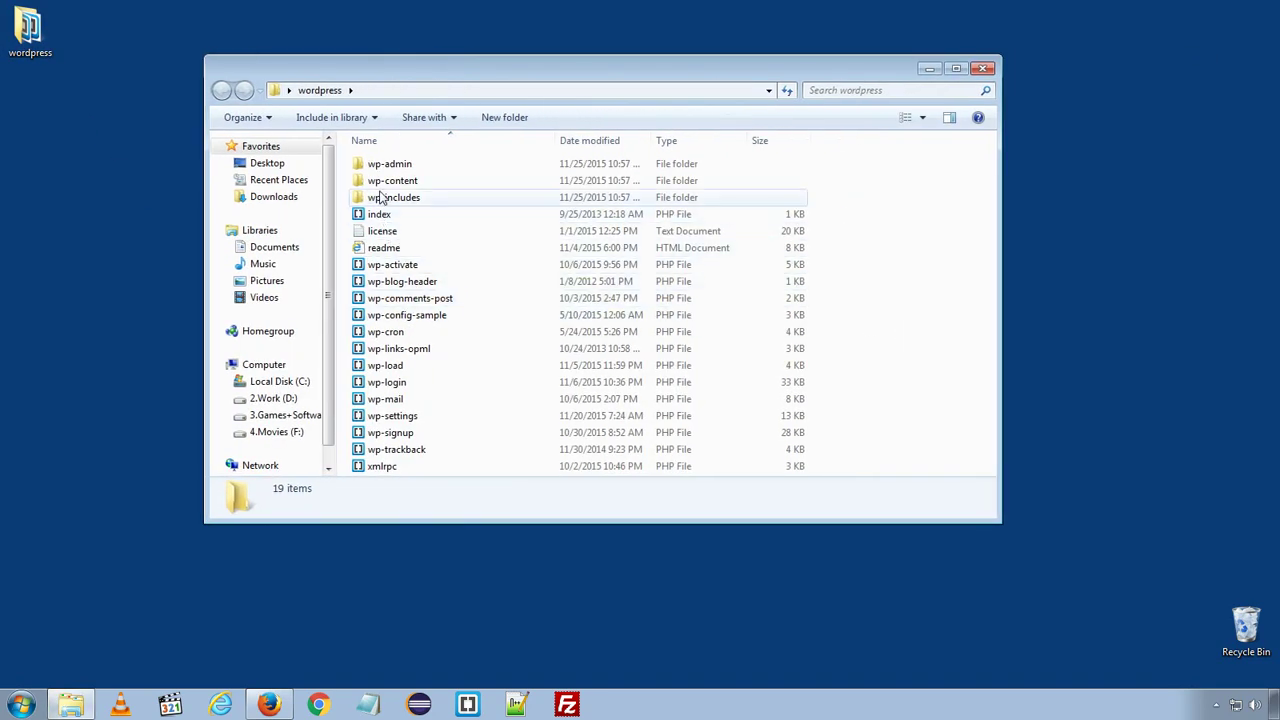
left_click(375, 197)
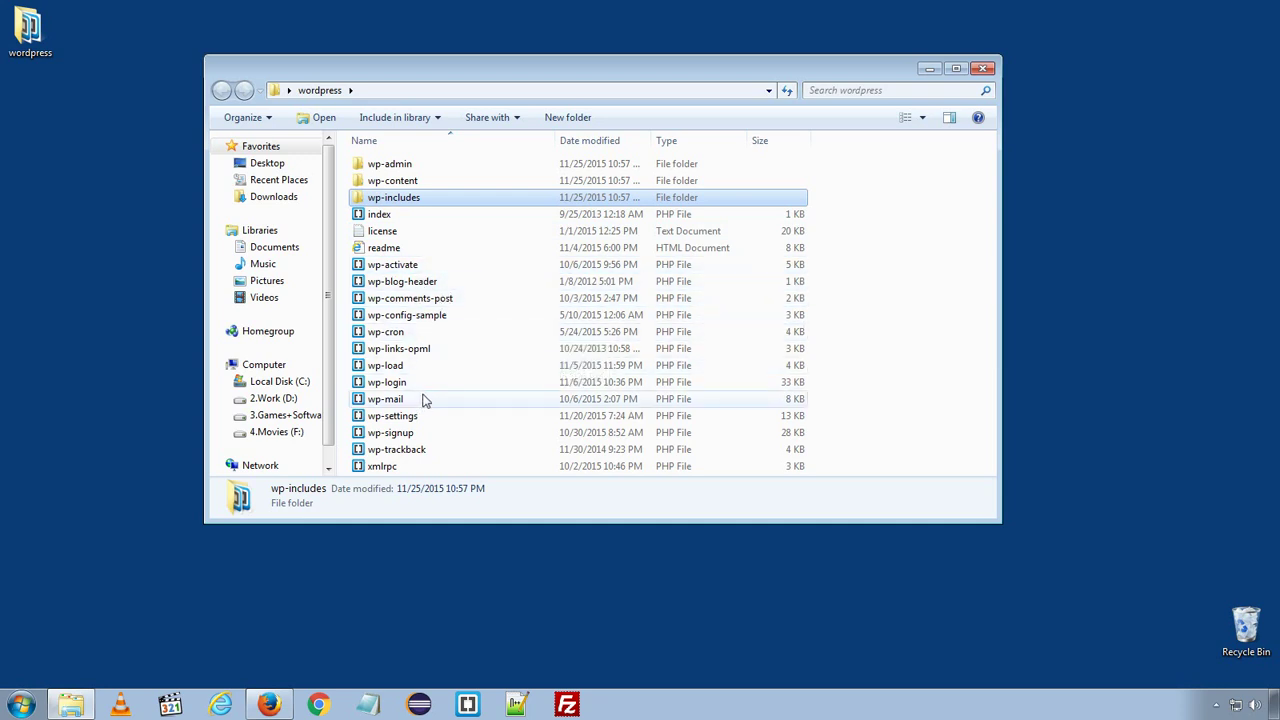
left_click(983, 70)
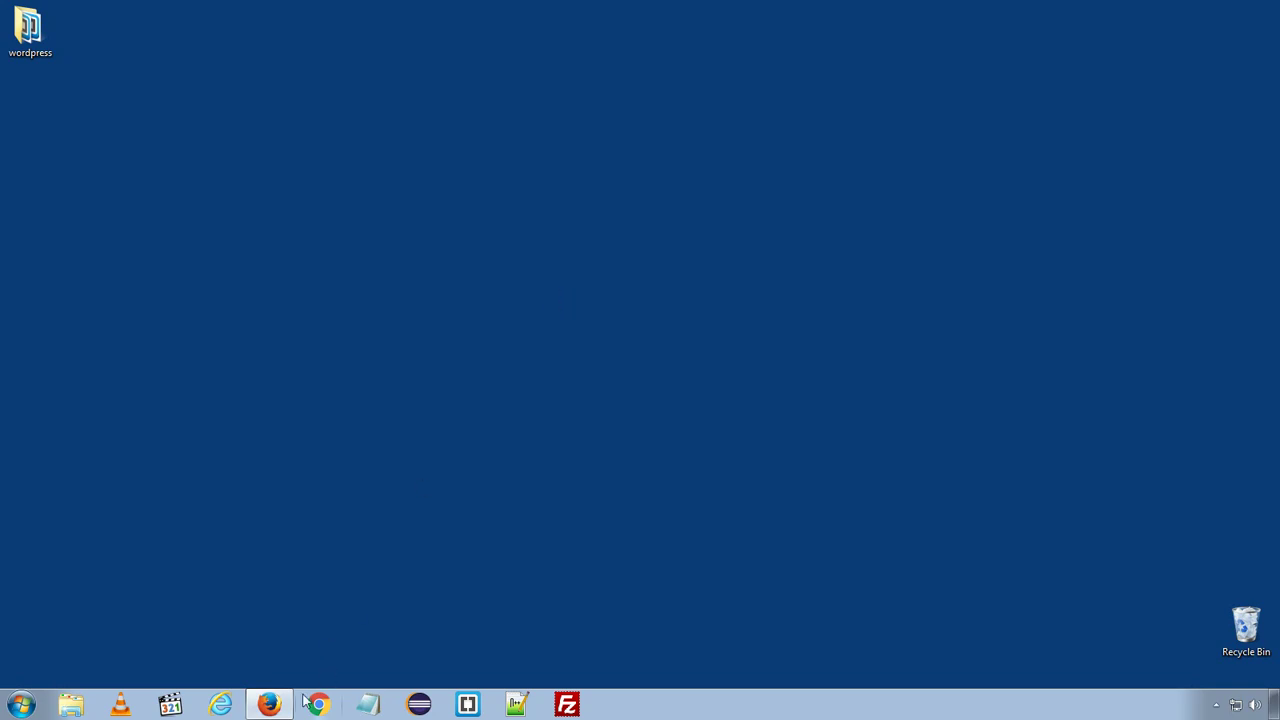
- Close the Download WordPress and WordPress 4.4 release candidate tabs in Firefox
left_click(268, 705)
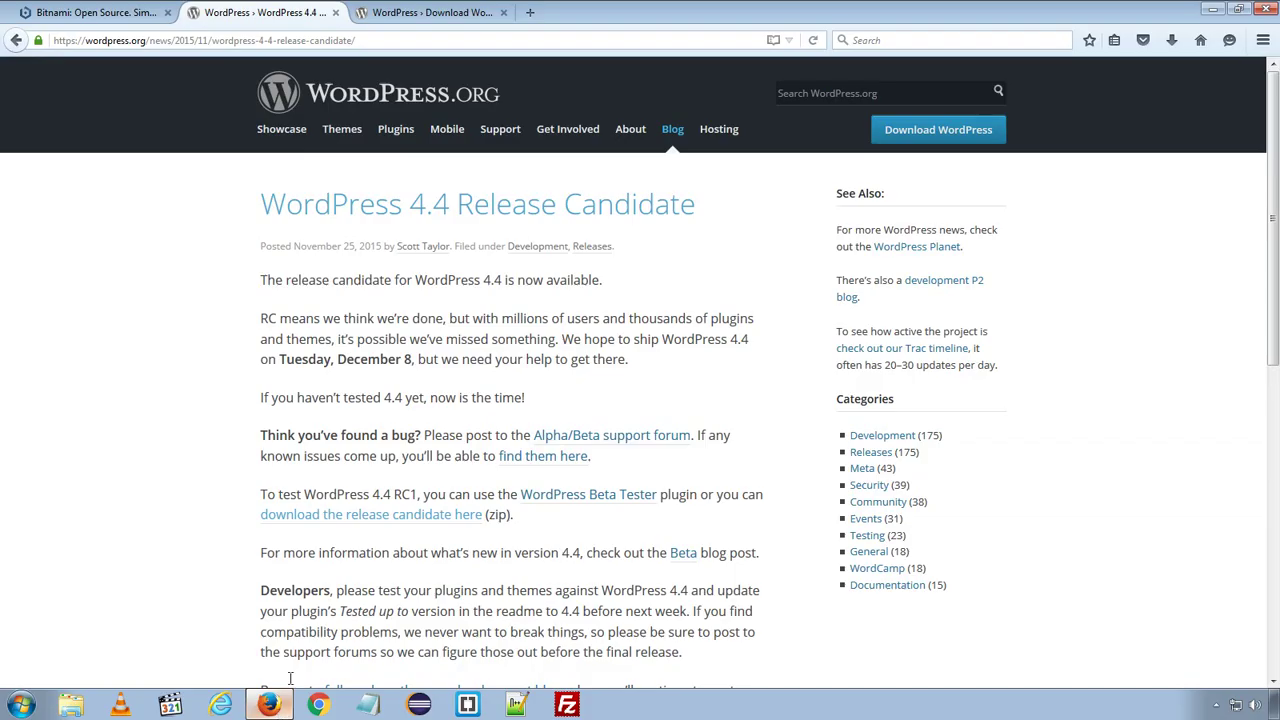
left_click(458, 18)
left_click(503, 12)
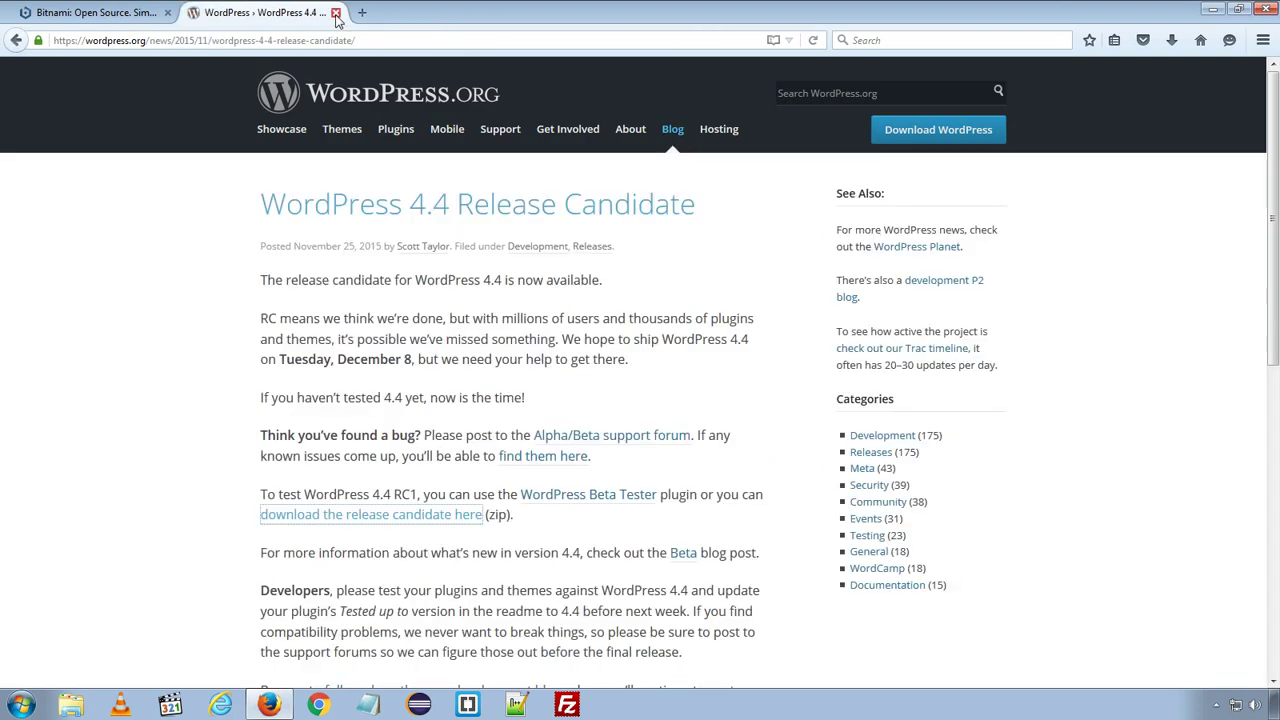
left_click(335, 13)
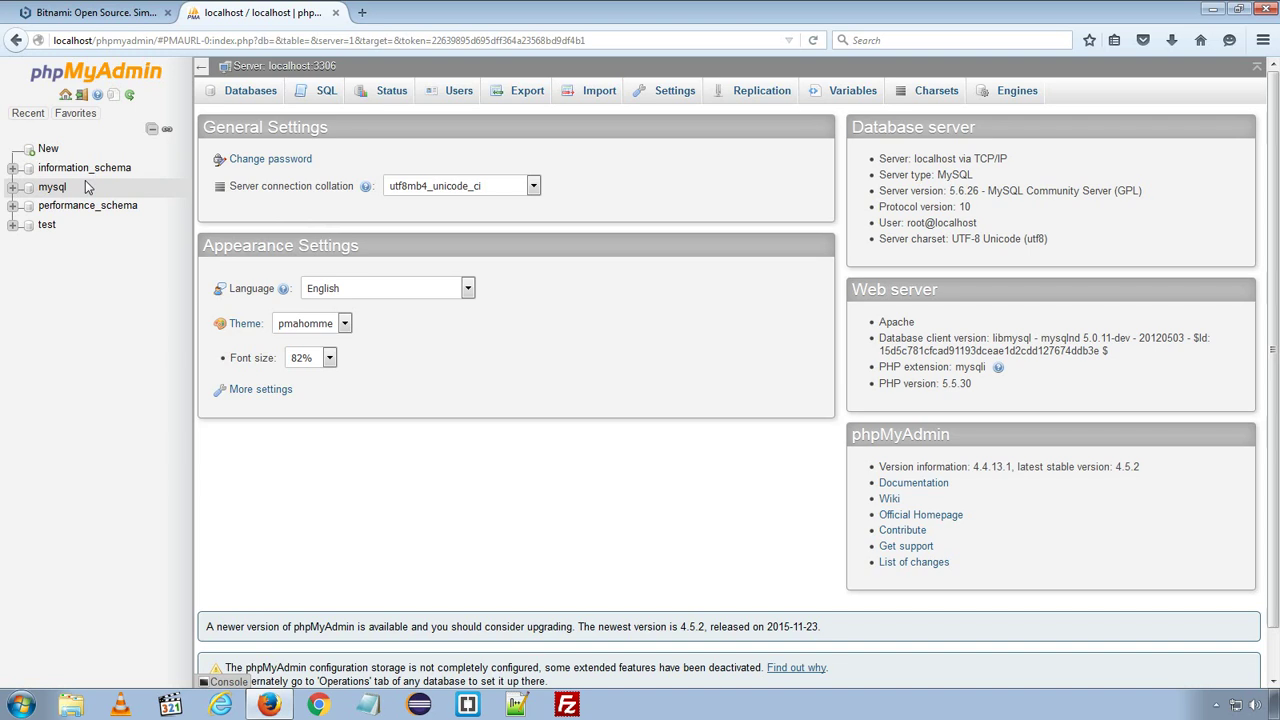
- Create an empty phpMyAdmin database named wordpress and open it
left_click(250, 91)
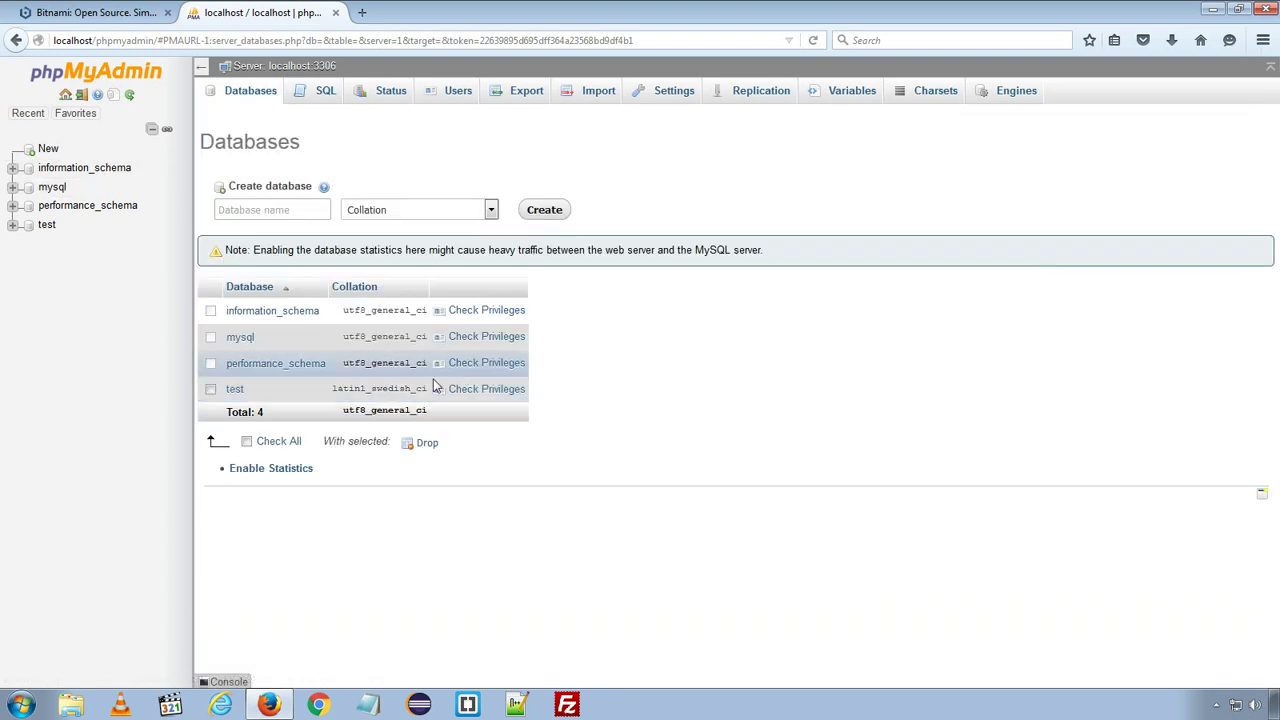
left_click(286, 210)
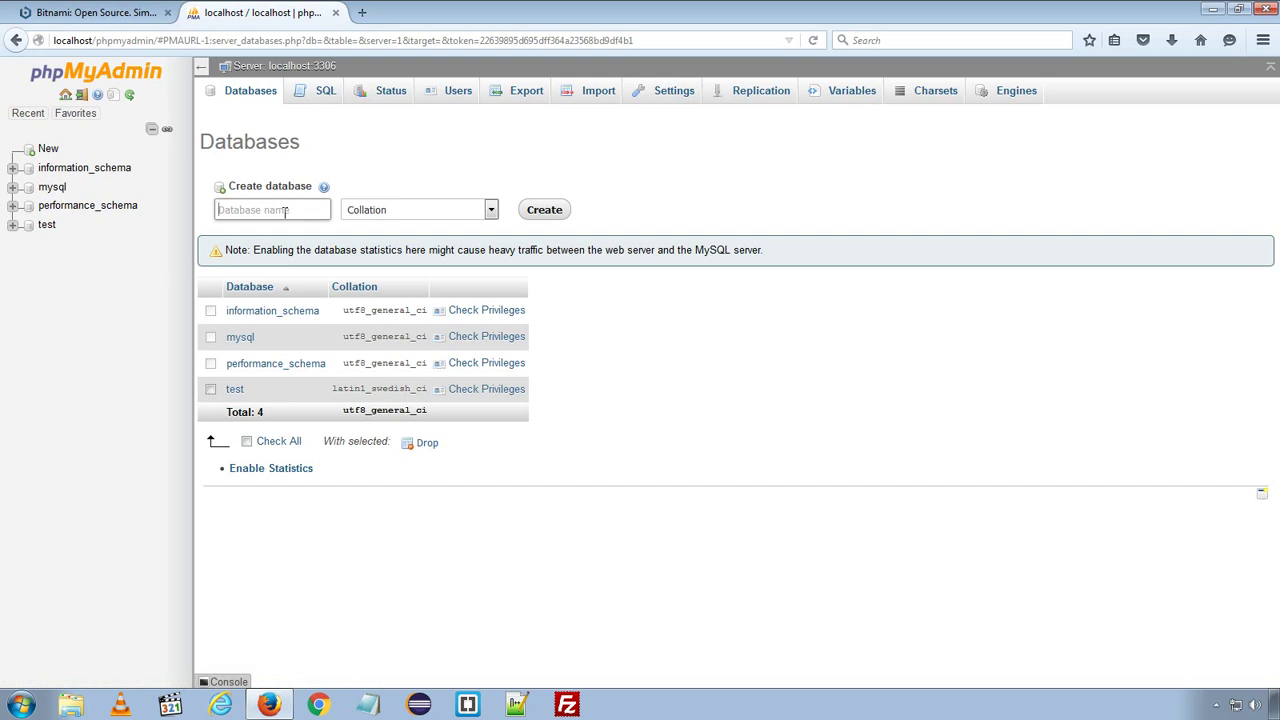
type("wordpress")
left_click(266, 216)
left_click(540, 213)
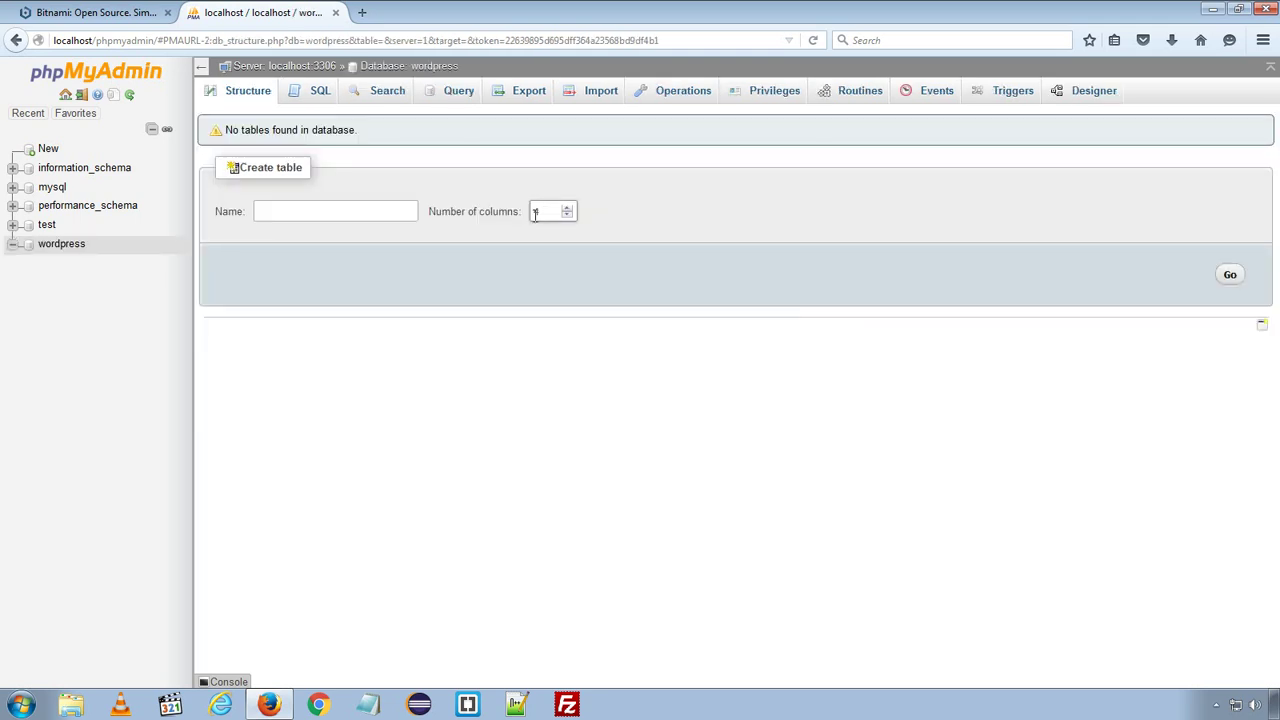
left_click(72, 247)
- Cut the extracted wordpress folder from the desktop
left_click(1211, 14)
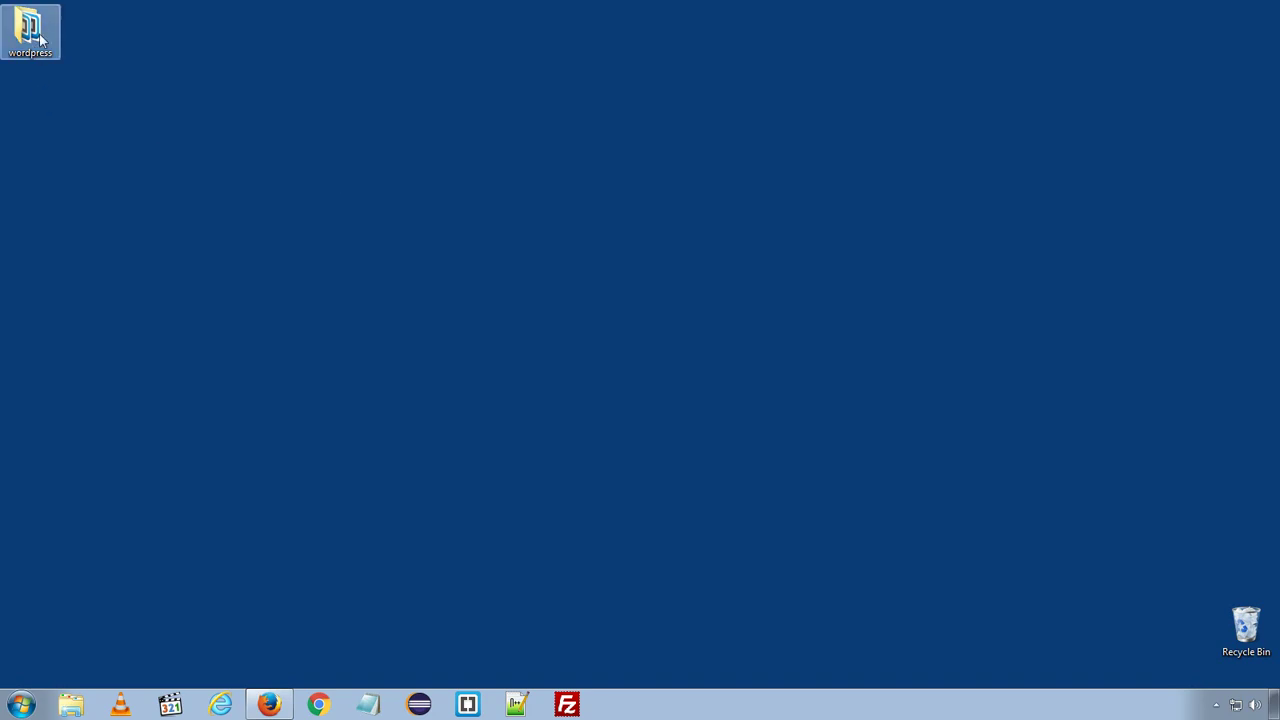
left_click_drag(40, 38, 221, 126)
right_click(211, 115)
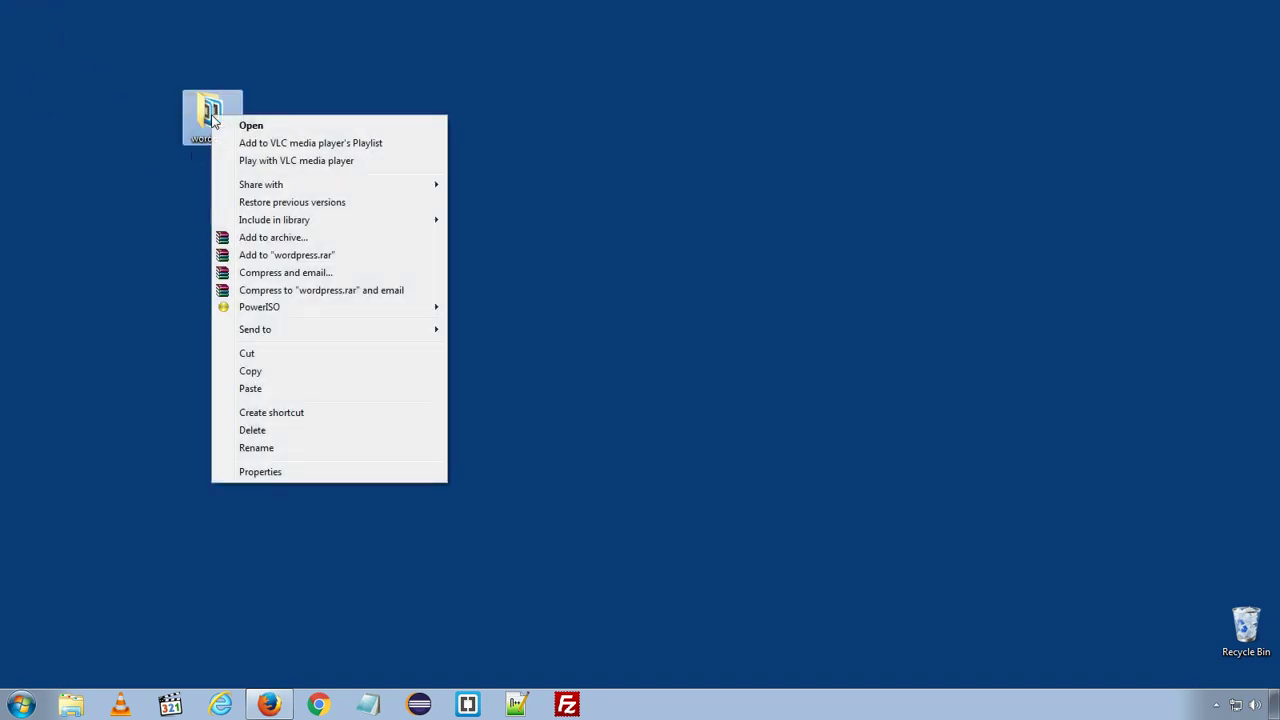
left_click(248, 354)
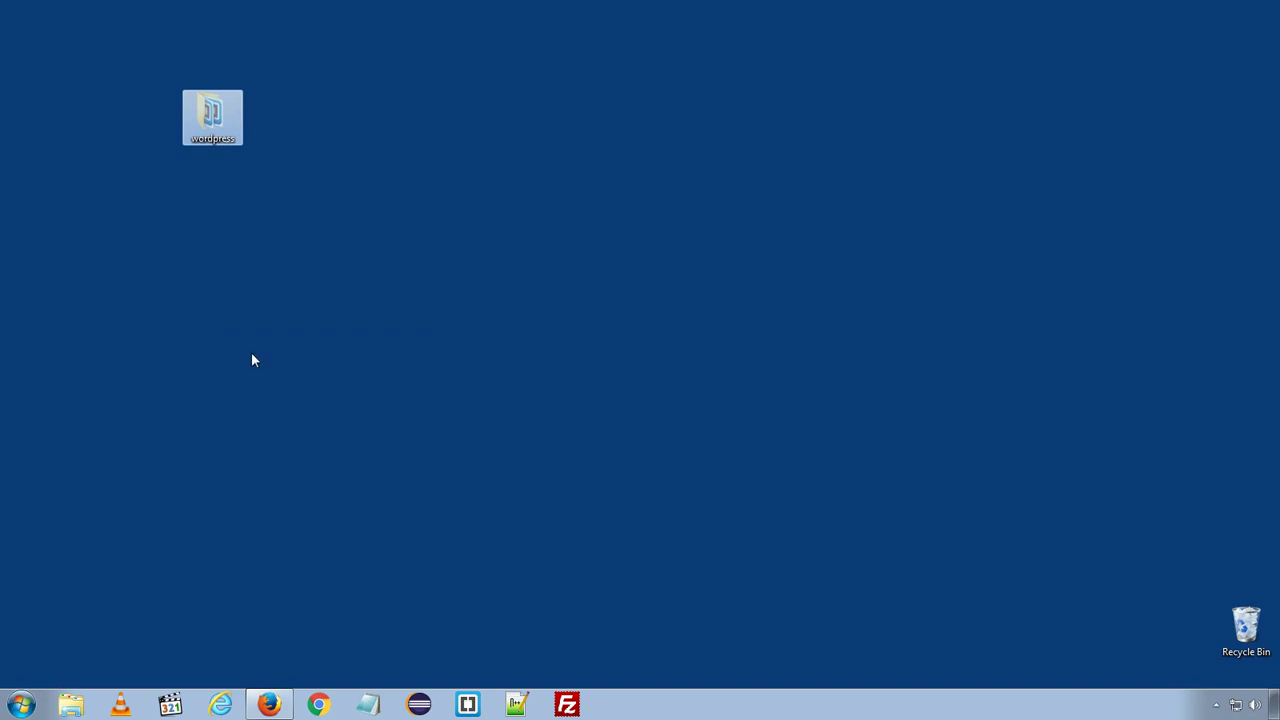
- Paste the wordpress folder into C:\Bitnami\apache2\htdocs
left_click(20, 705)
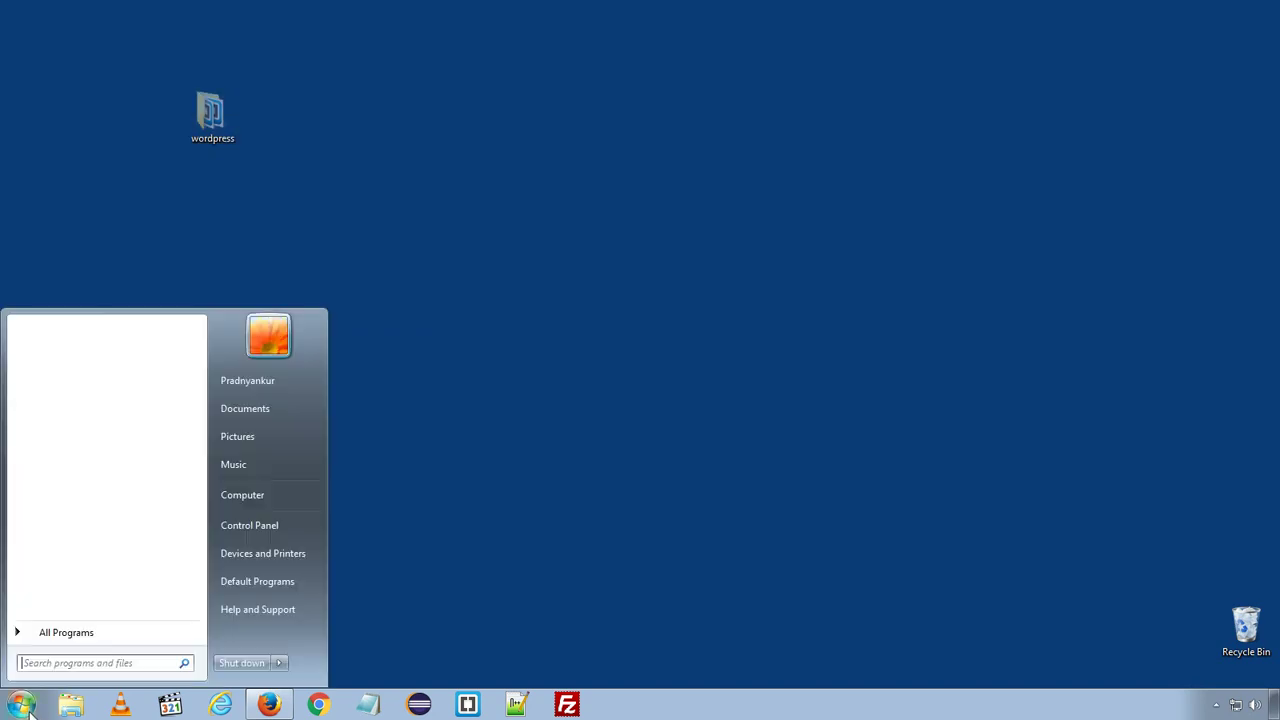
left_click(244, 504)
double_click(430, 180)
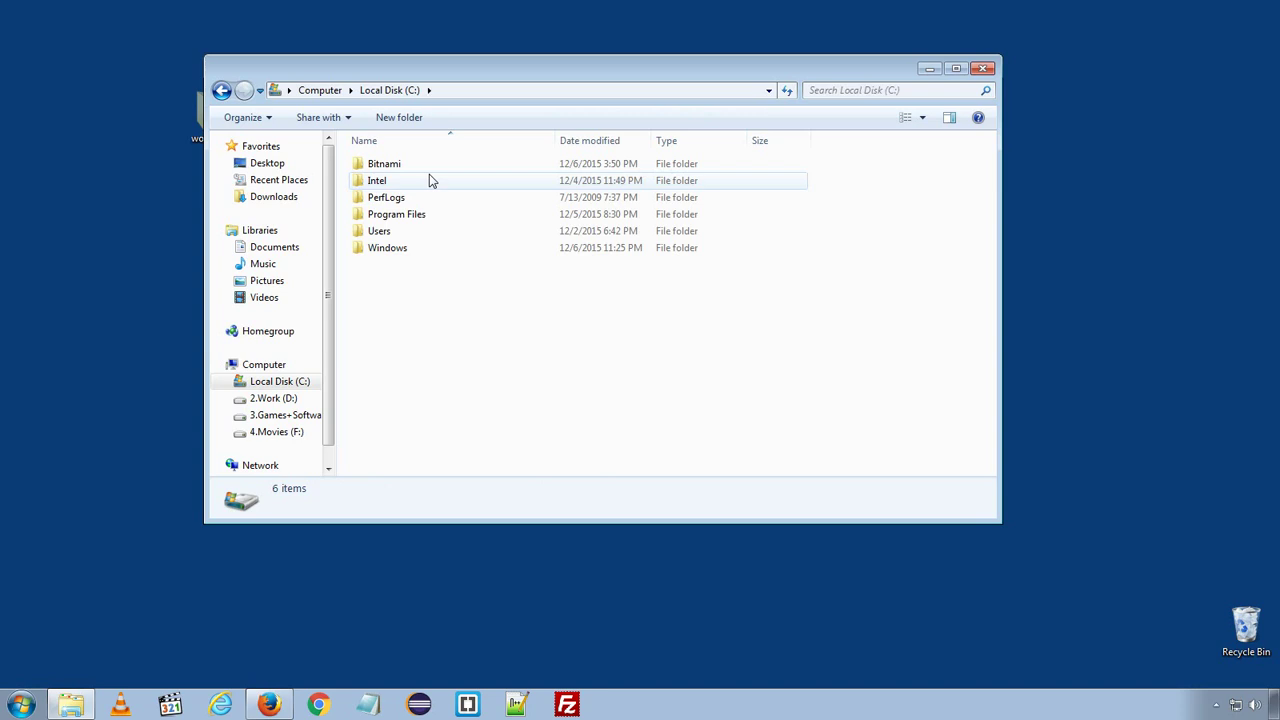
double_click(394, 164)
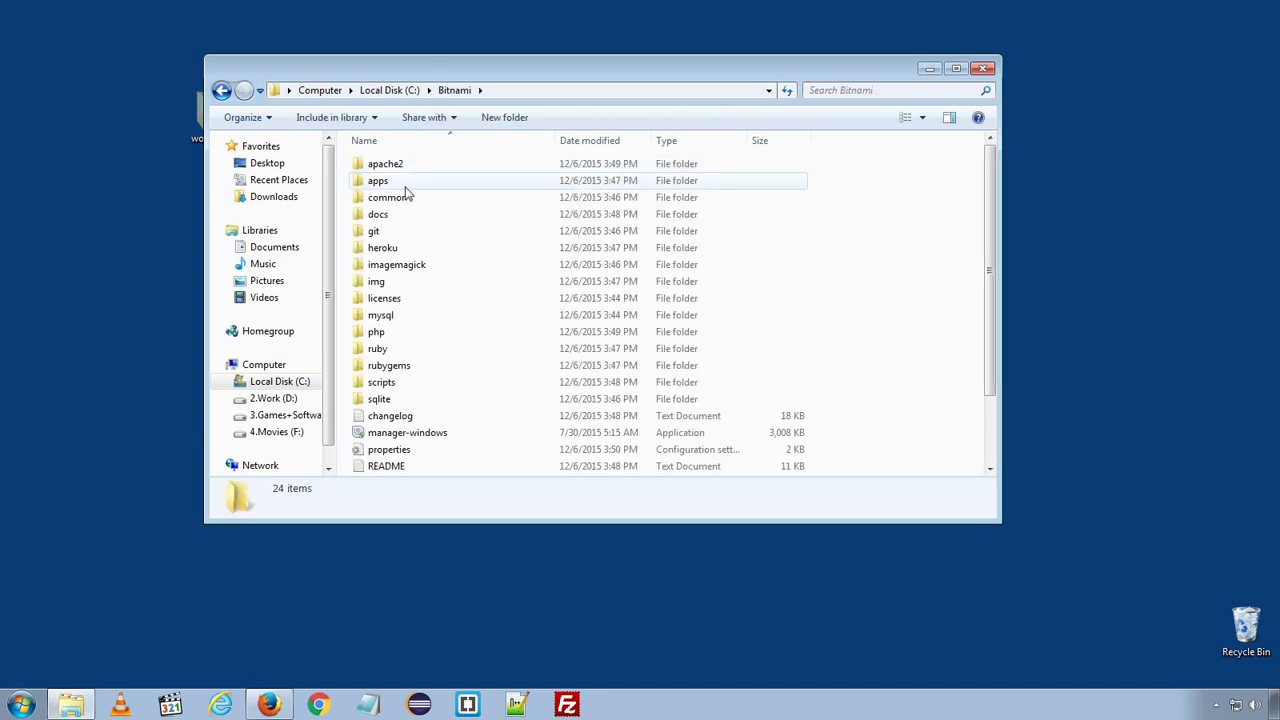
double_click(395, 168)
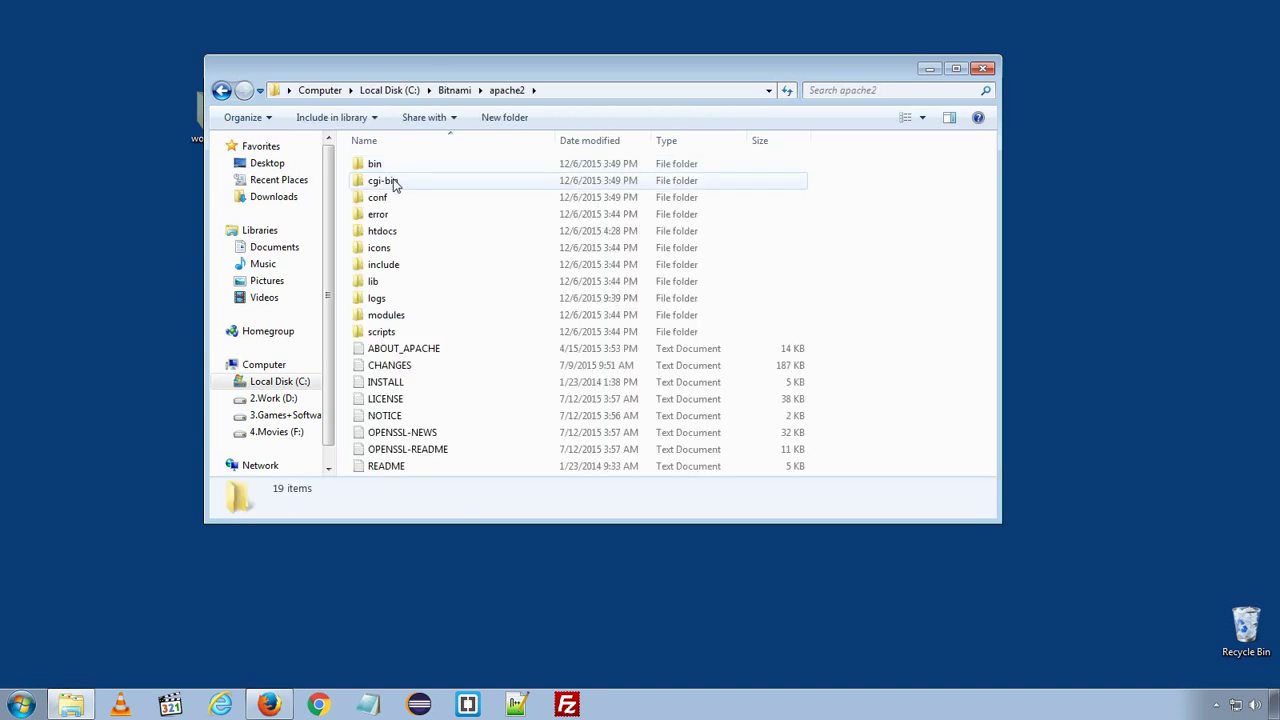
double_click(395, 234)
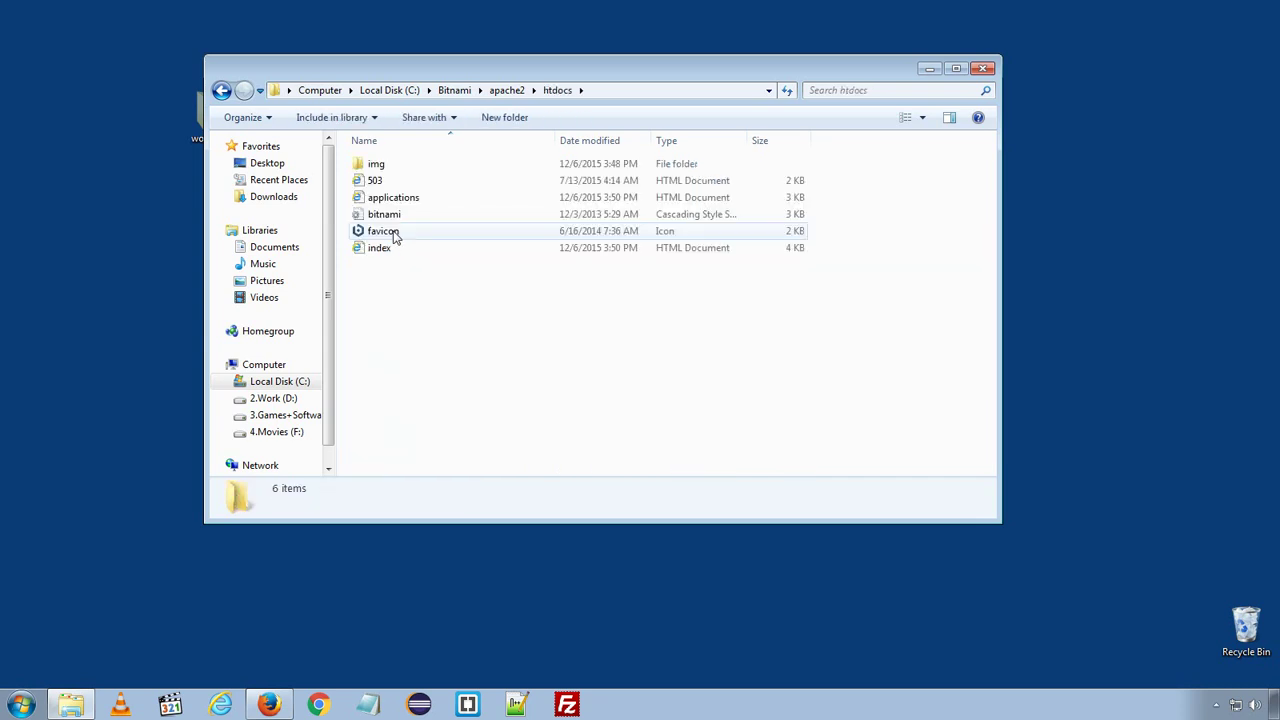
right_click(417, 309)
left_click(452, 414)
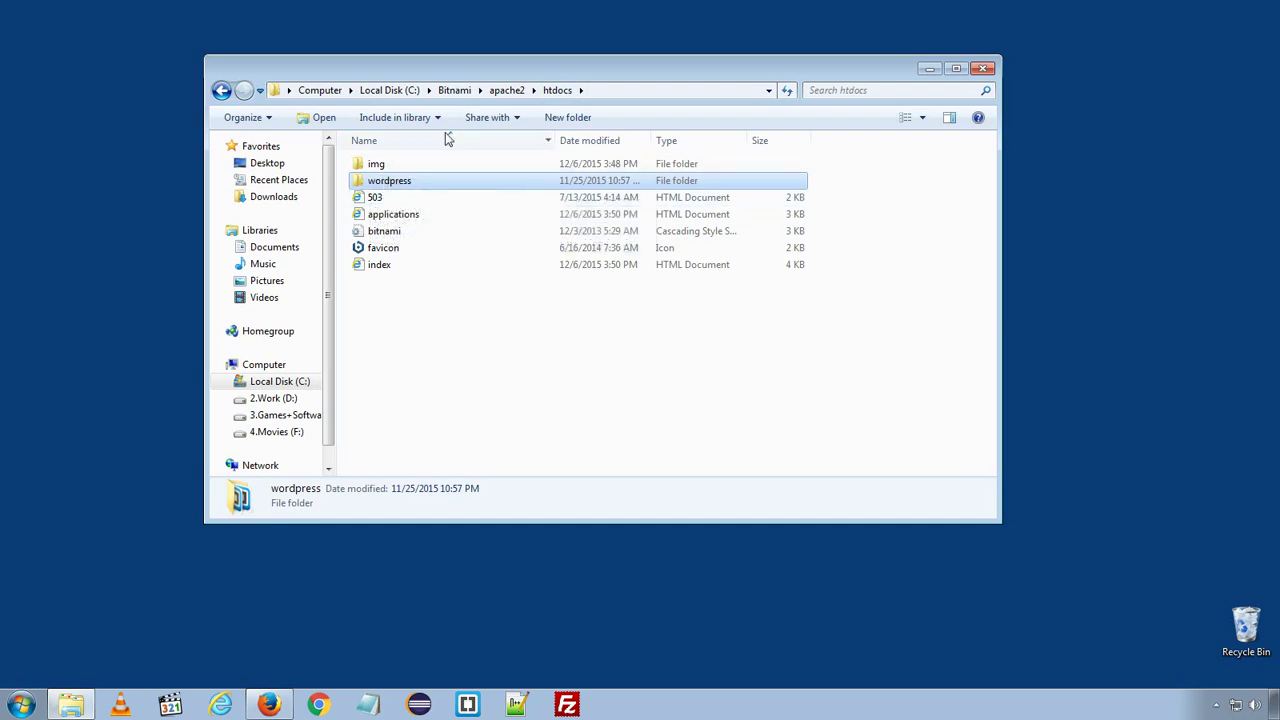
left_click_drag(473, 72, 412, 111)
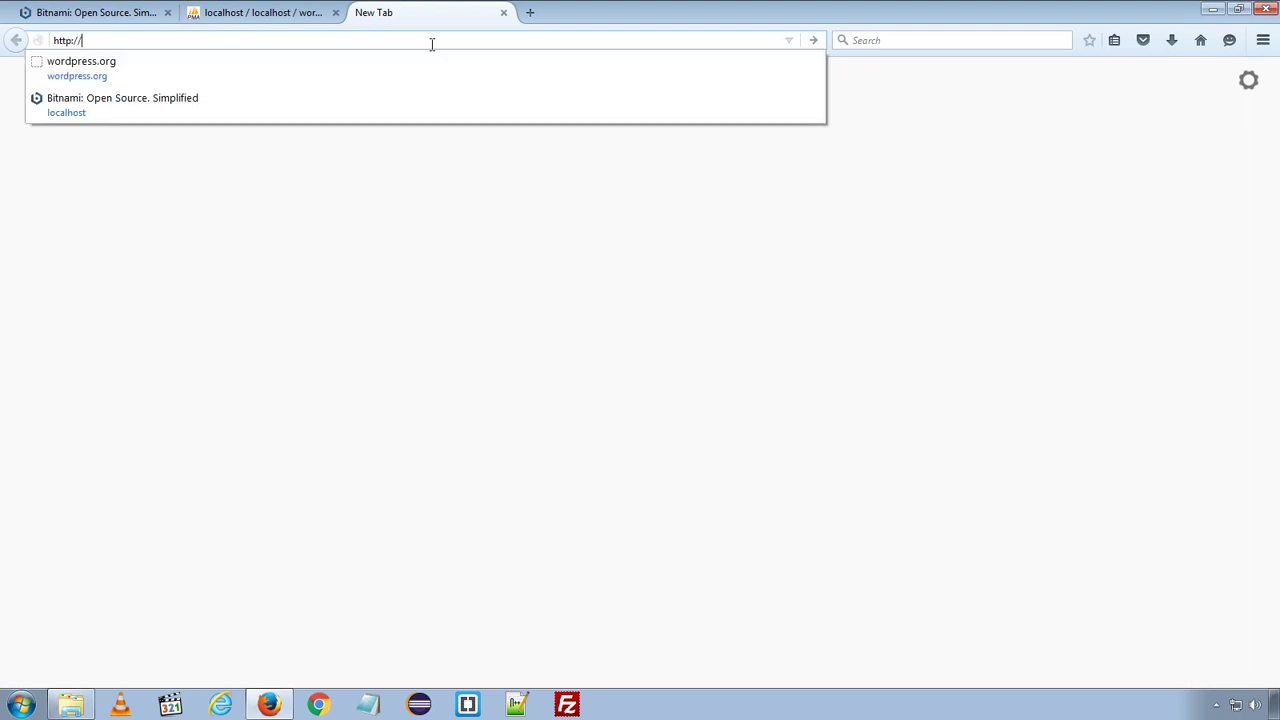
- Load localhost/wordpress and continue setup in English (United States)
type("localhost/wordpress/wp-admin/setup-config.php")
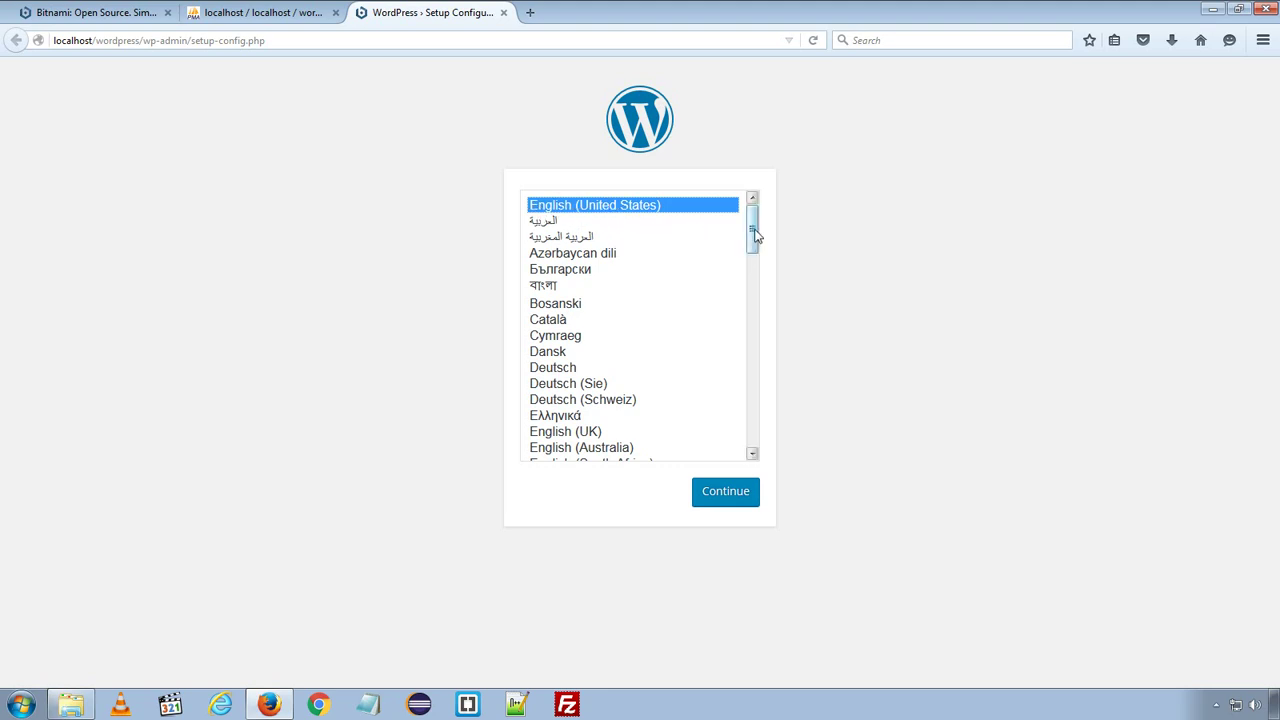
mouse_move(755, 234)
left_mouse_down()
mouse_move(737, 443)
mouse_move(757, 377)
mouse_move(759, 230)
left_mouse_up()
left_click(711, 493)
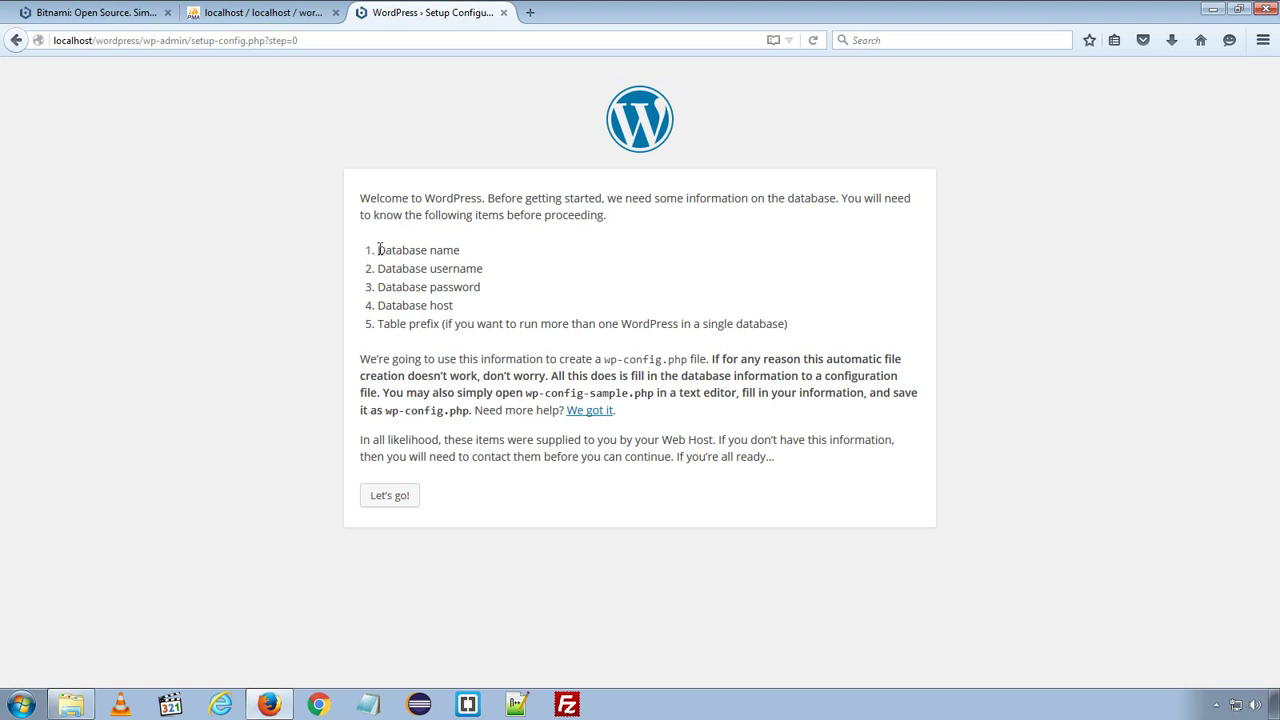
left_click_drag(380, 249, 500, 274)
left_click_drag(411, 287, 543, 297)
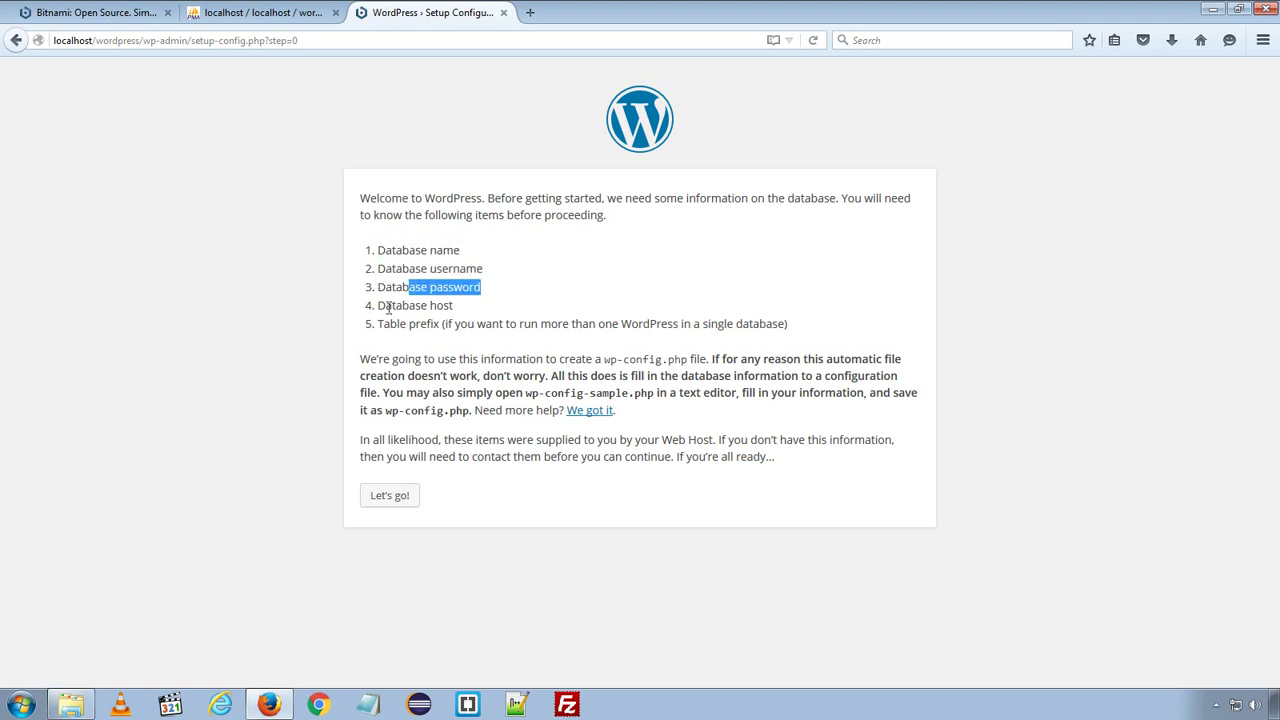
left_click_drag(386, 305, 427, 325)
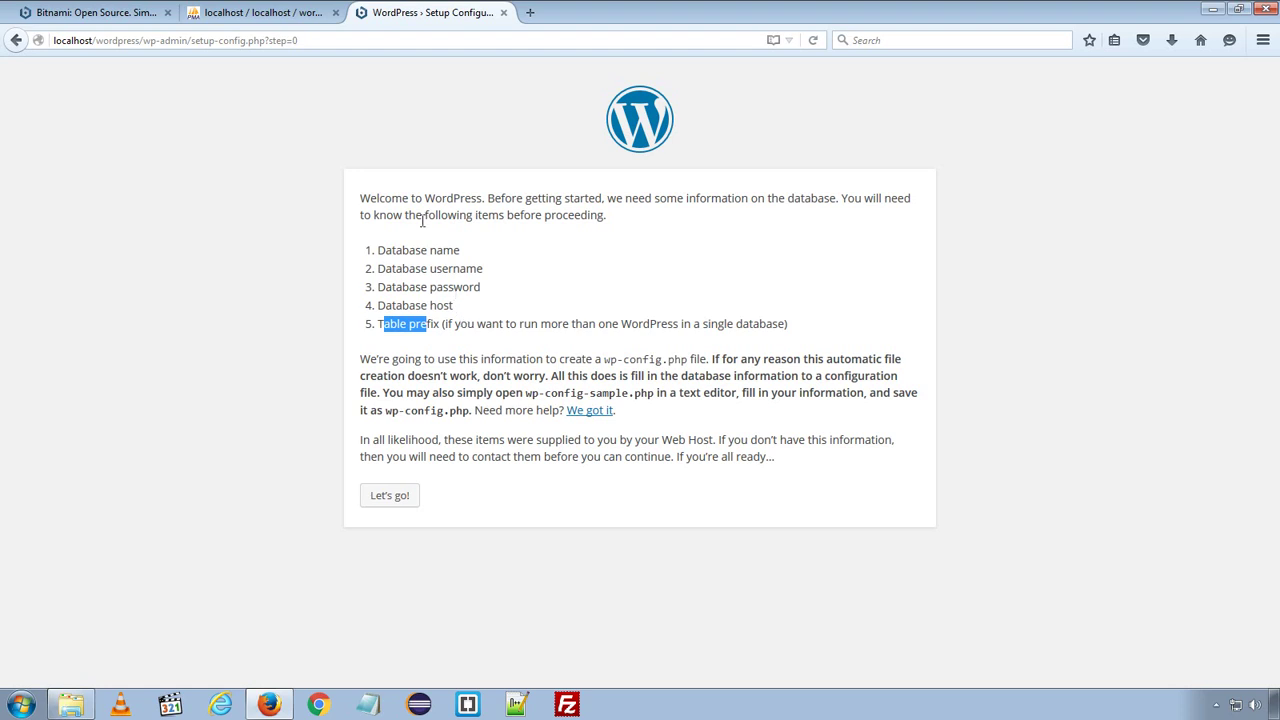
left_click(250, 12)
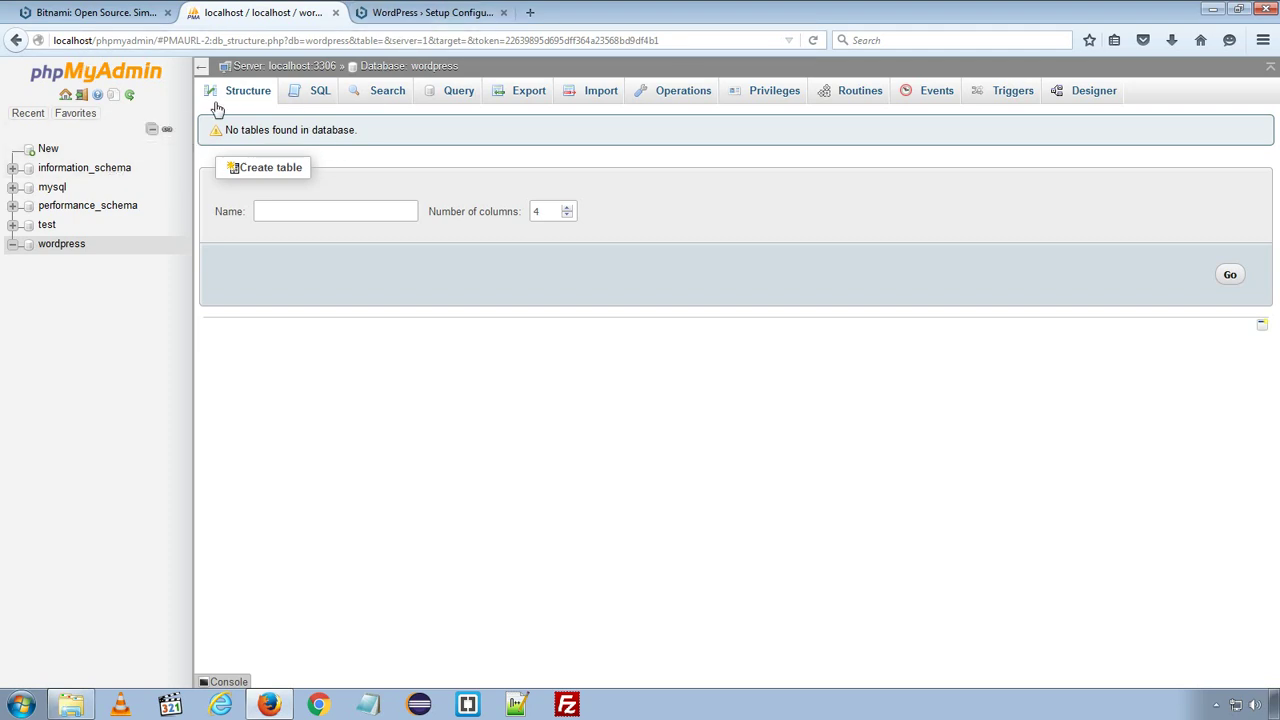
left_click(390, 12)
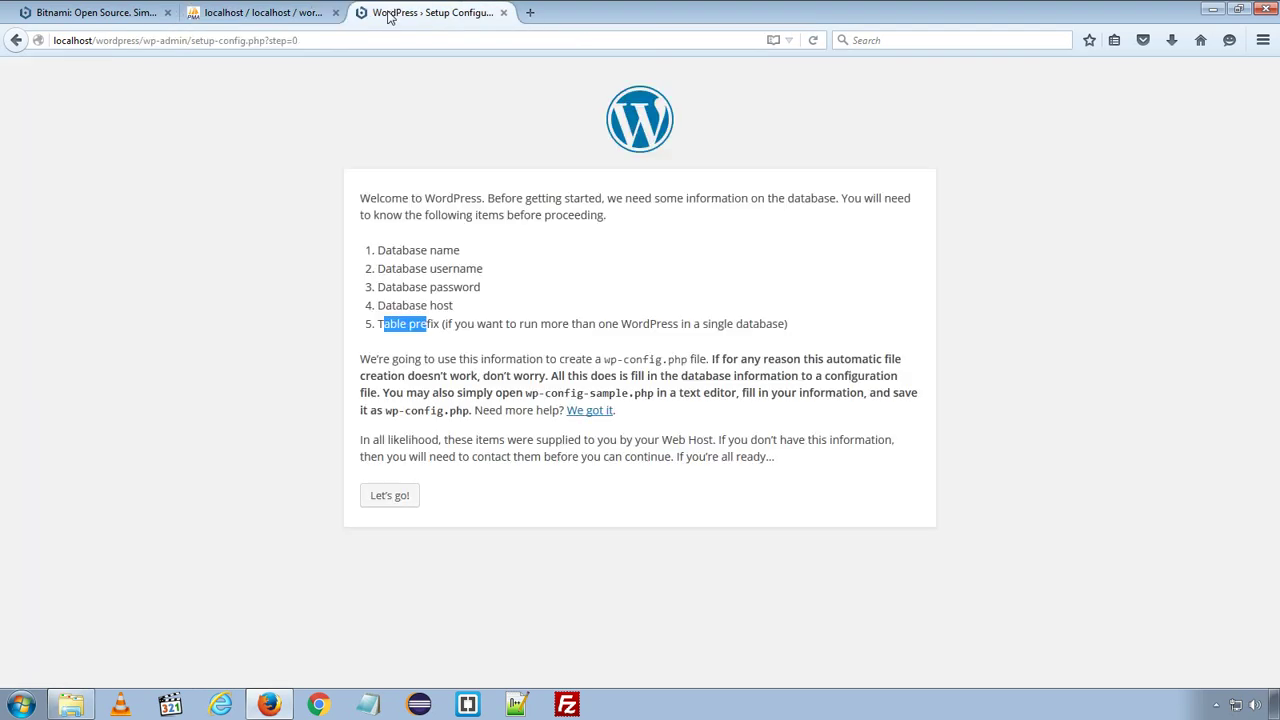
- Open the database connection form and check the database name wordpress against phpMyAdmin
left_click(385, 497)
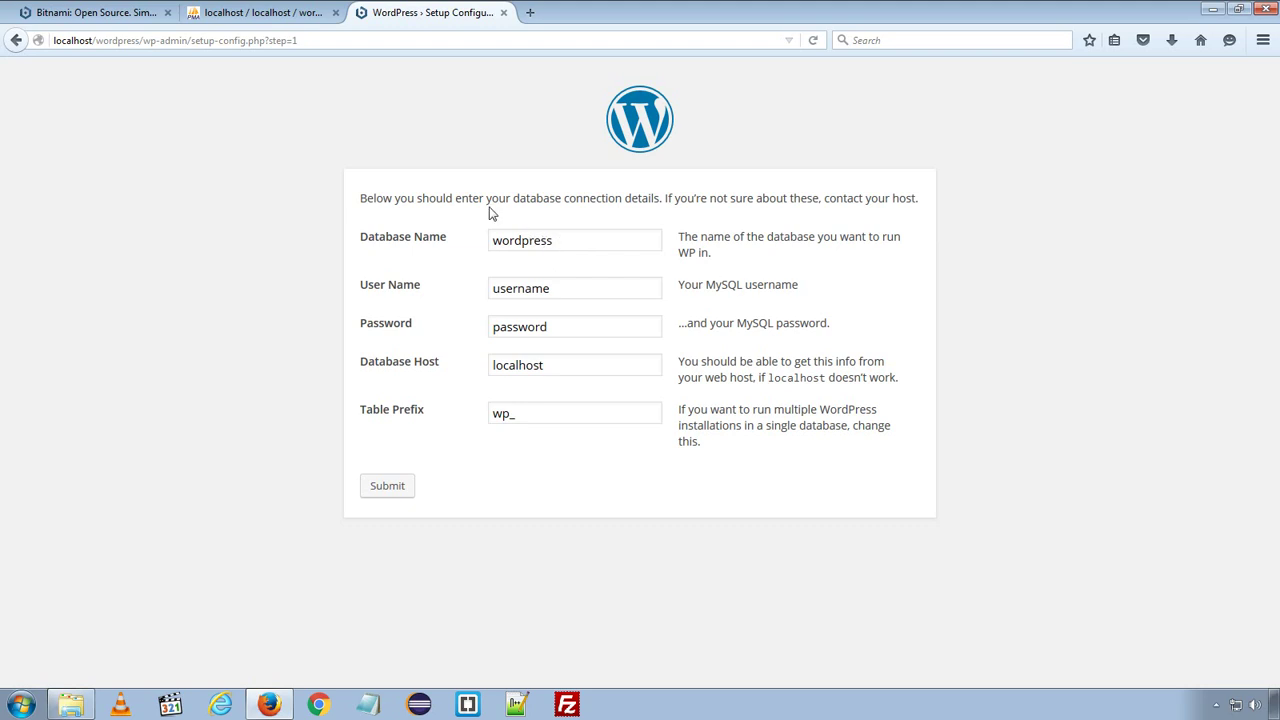
left_click(265, 12)
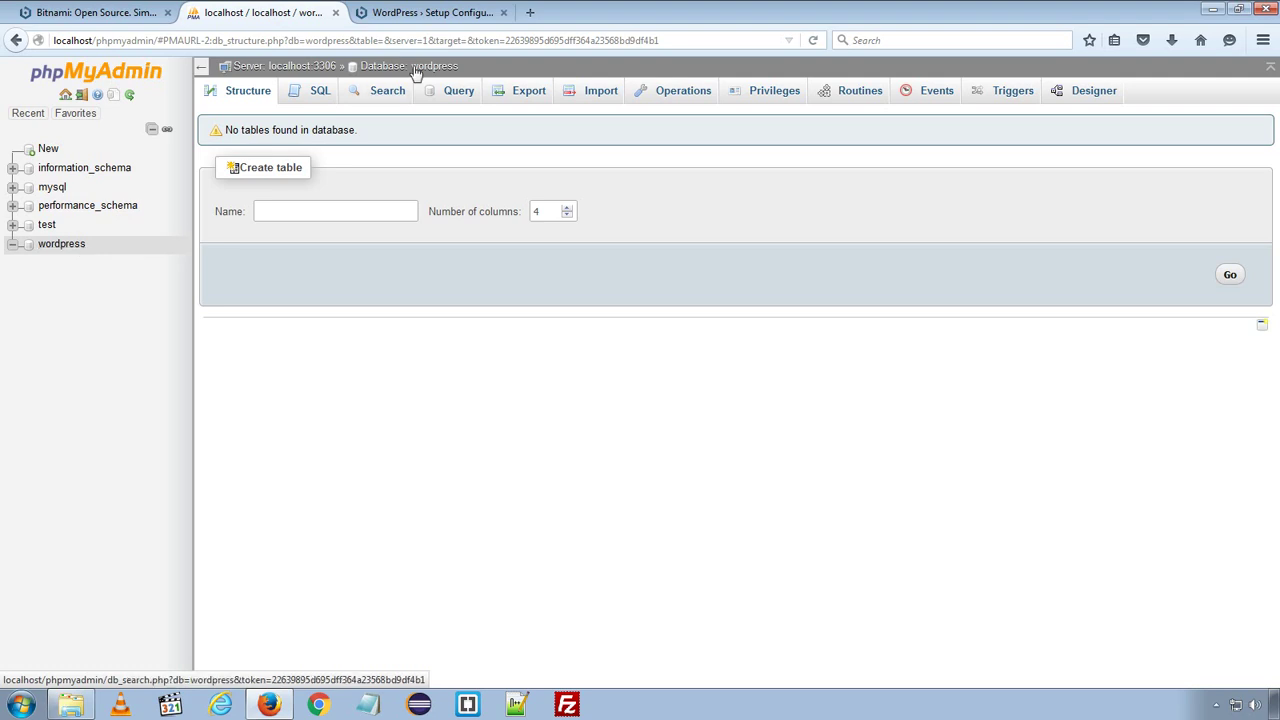
left_click(414, 18)
double_click(524, 240)
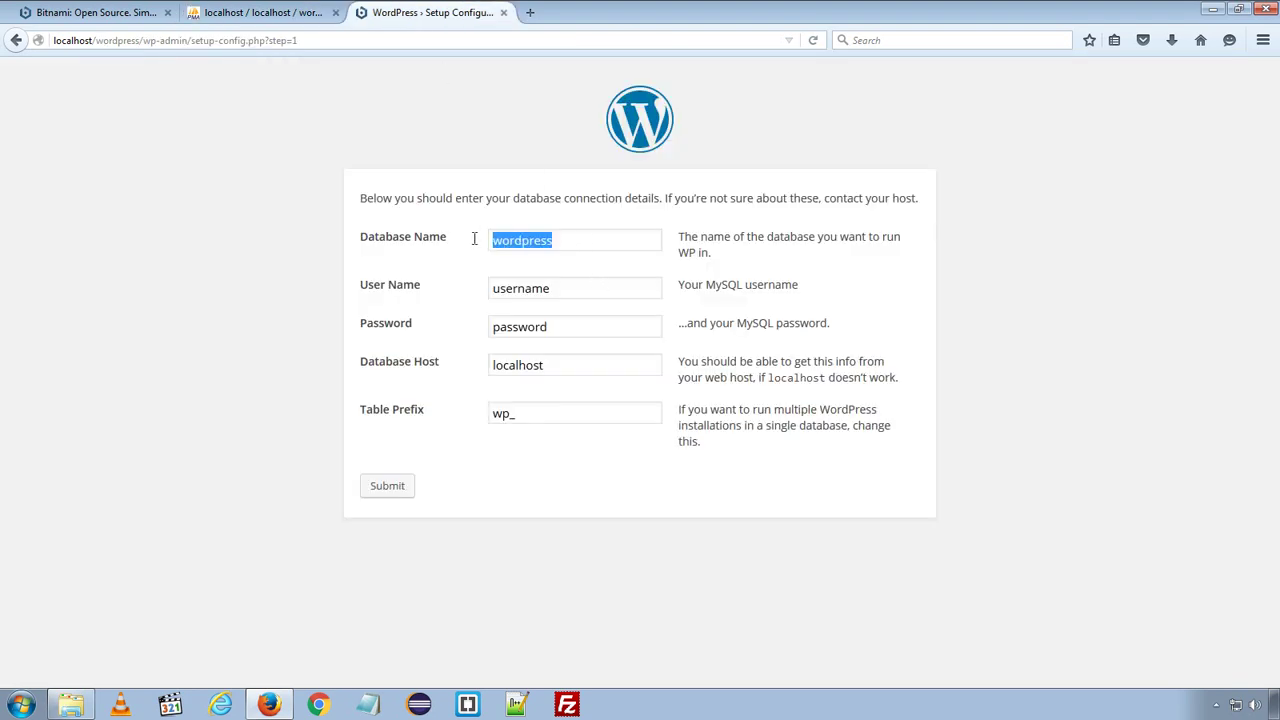
left_click(576, 244)
- Enter user name root and the MySQL password, then submit the connection details
left_click_drag(589, 289, 468, 289)
type("r")
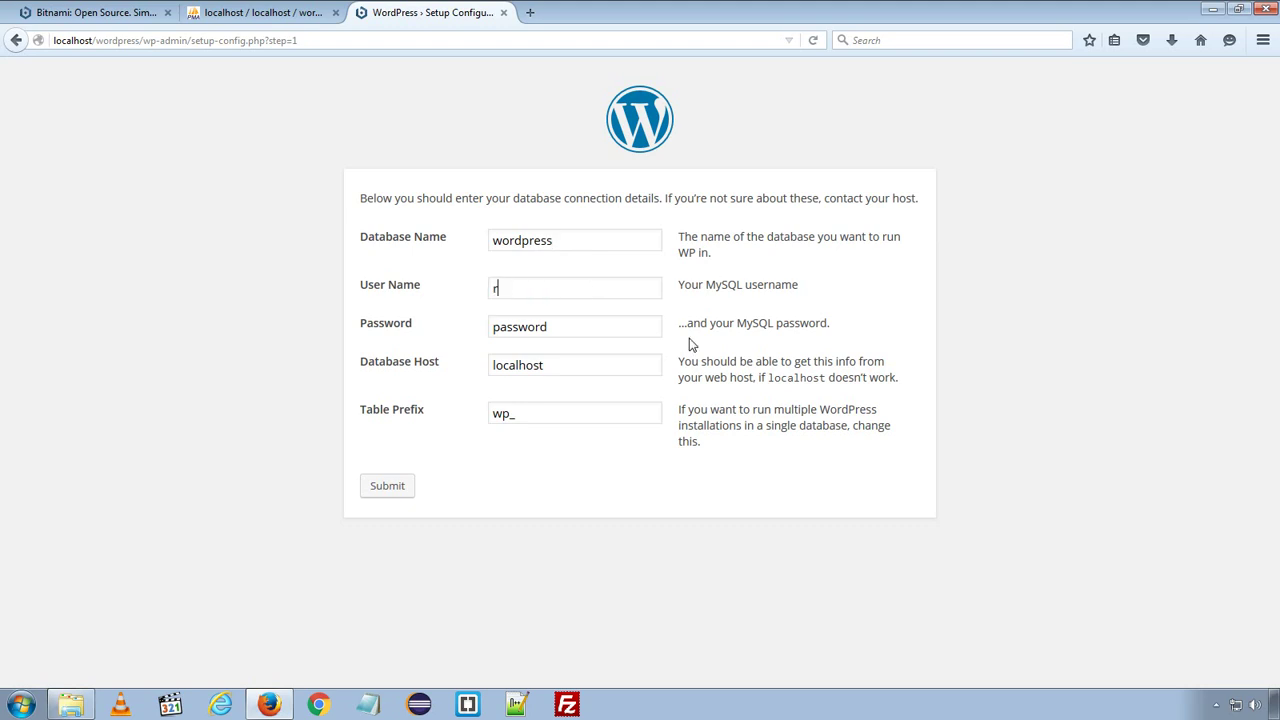
type("oot")
left_click_drag(594, 328, 412, 330)
type("php1234")
left_click(391, 493)
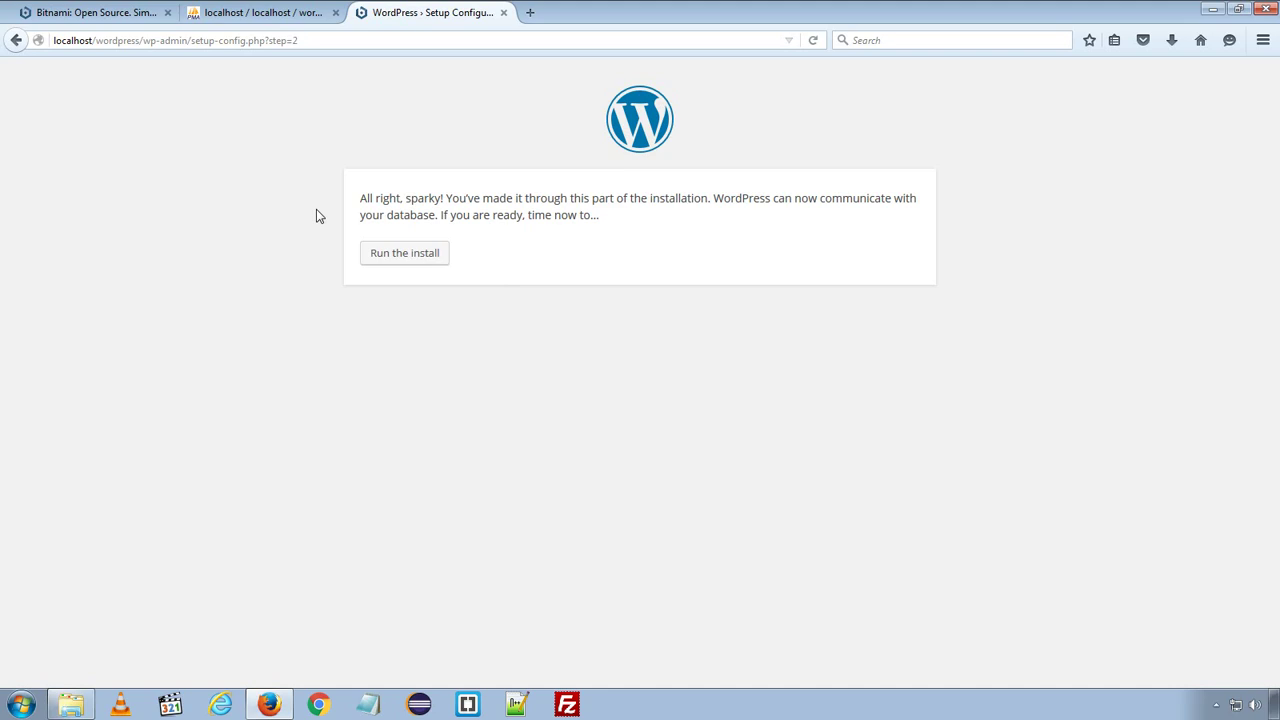
- Run the install and fill in site title PHPSword and the admin username
left_click(408, 256)
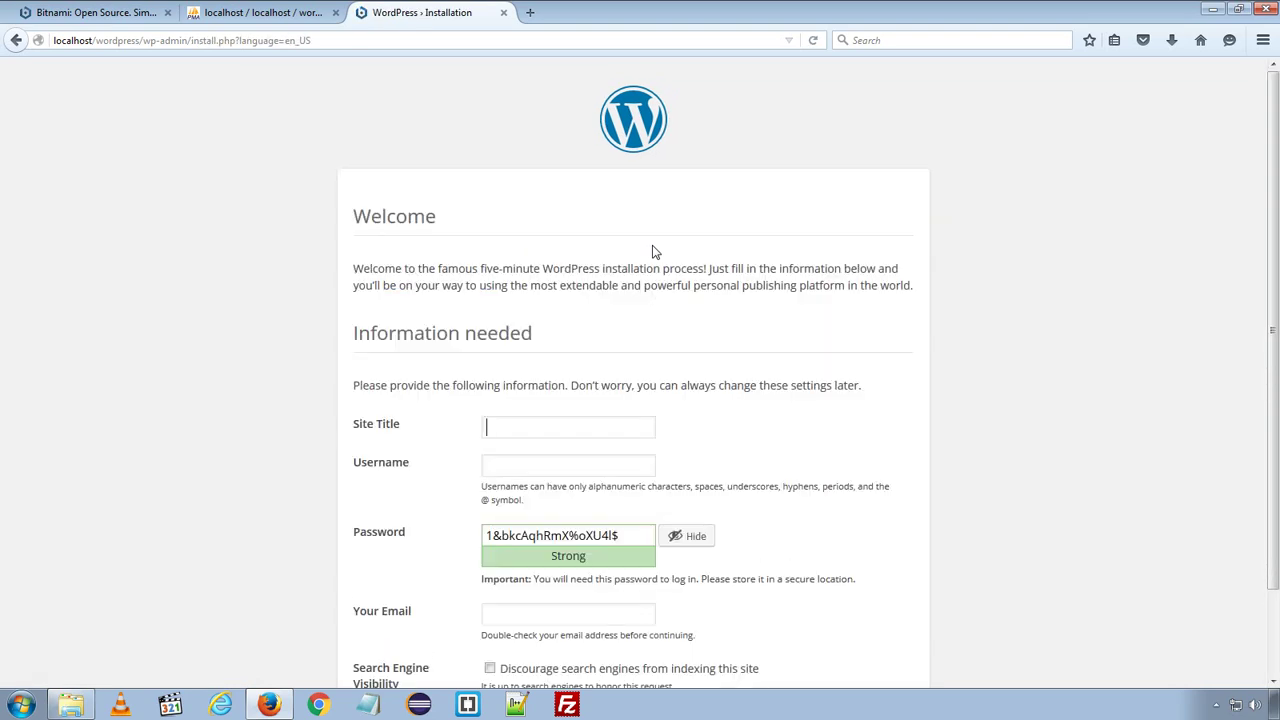
scroll(652, 252, "down", 2)
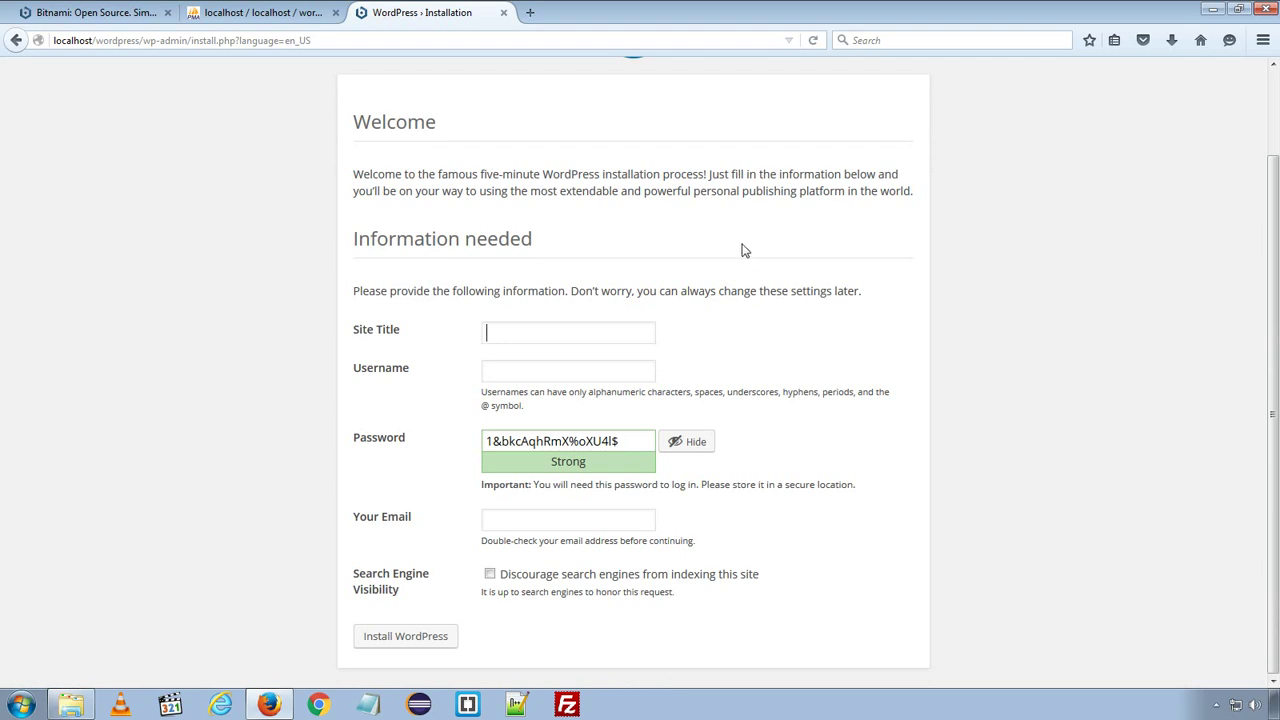
left_click(567, 335)
type("PHp")
key("BackSpace")
key("BackSpace")
type("PSword")
left_click(552, 371)
type("phpsword")
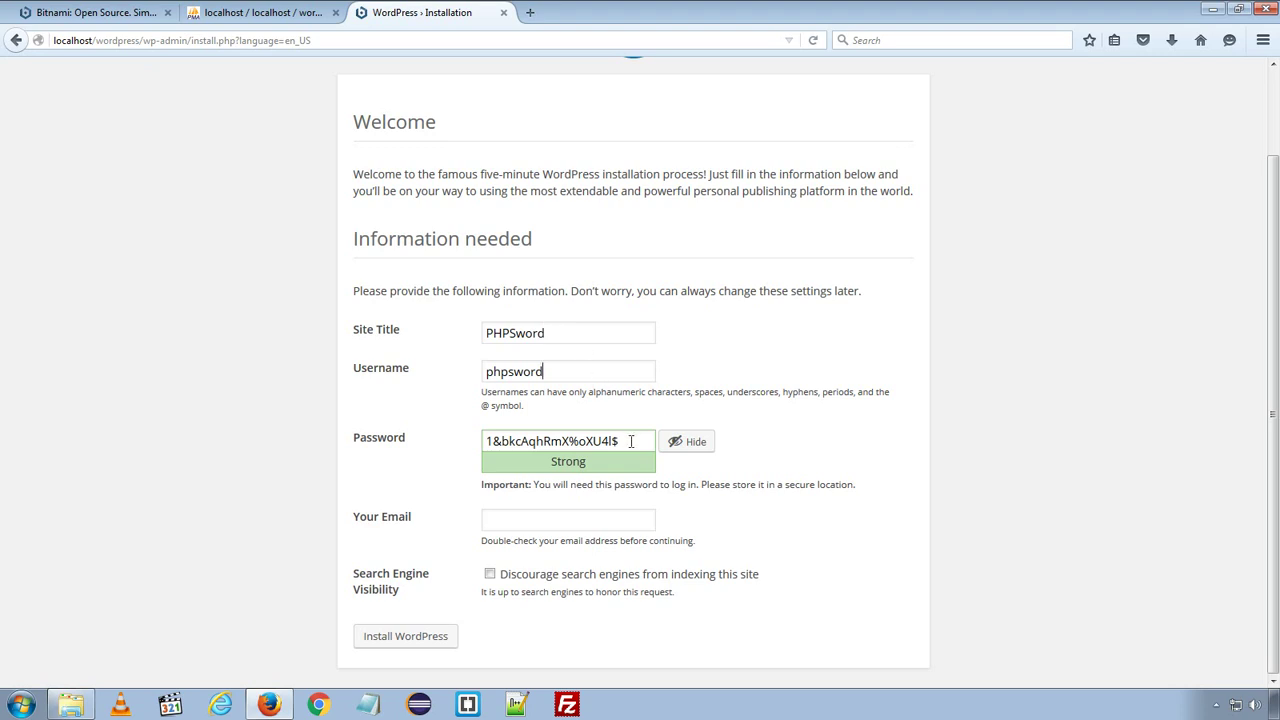
- Replace the generated password with a custom one and confirm using a weak password
left_click(389, 447)
type("p")
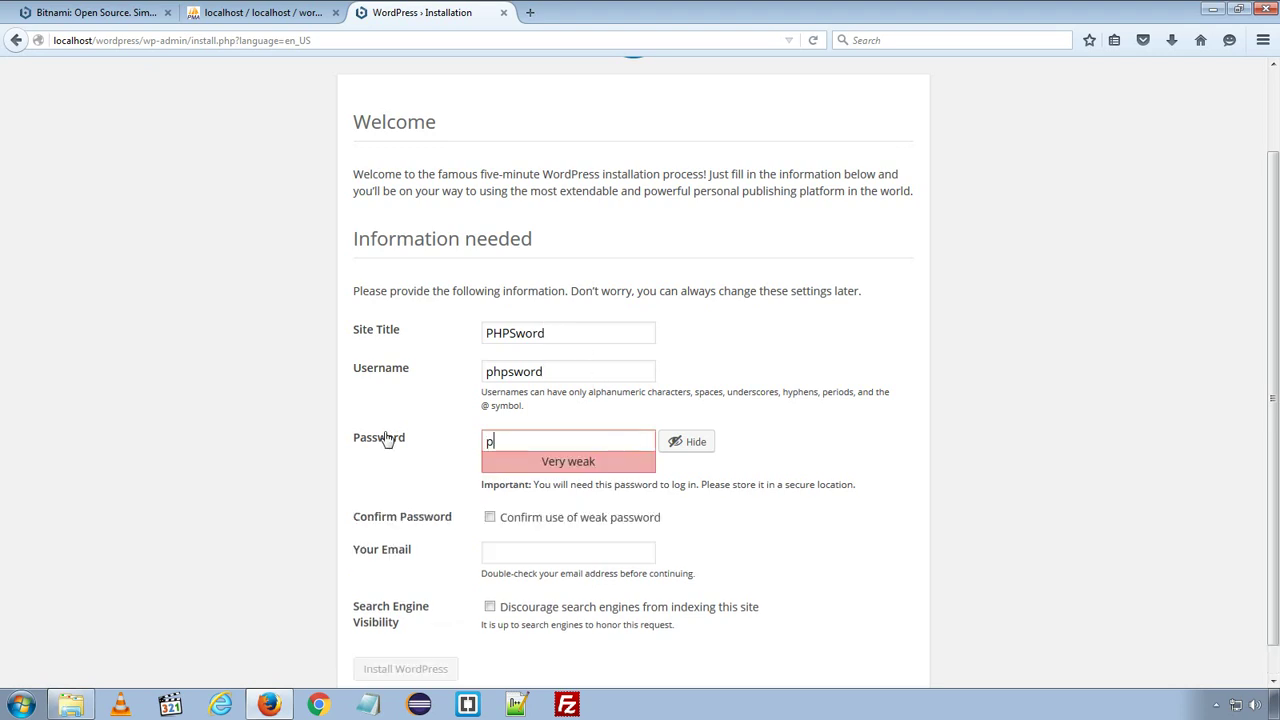
type("hp1234")
left_click(490, 518)
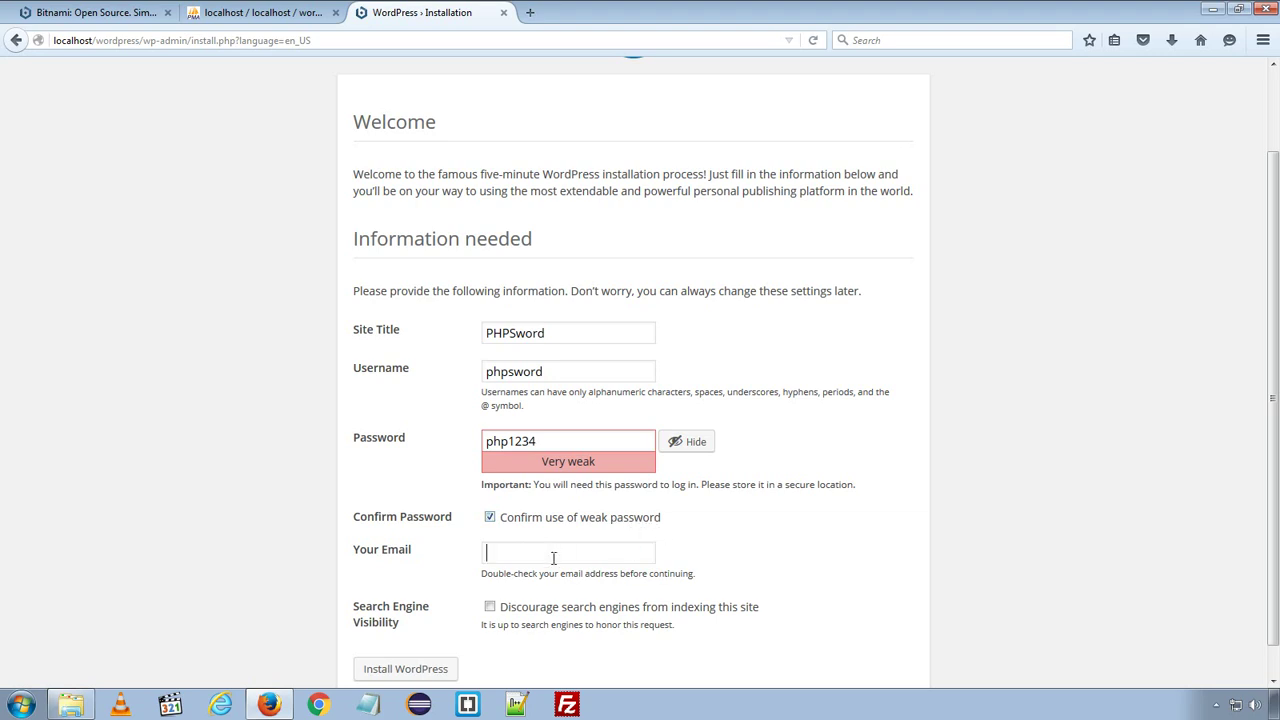
- Enter the admin e-mail address and review the rest of the install form
scroll(800, 529, "down", 1)
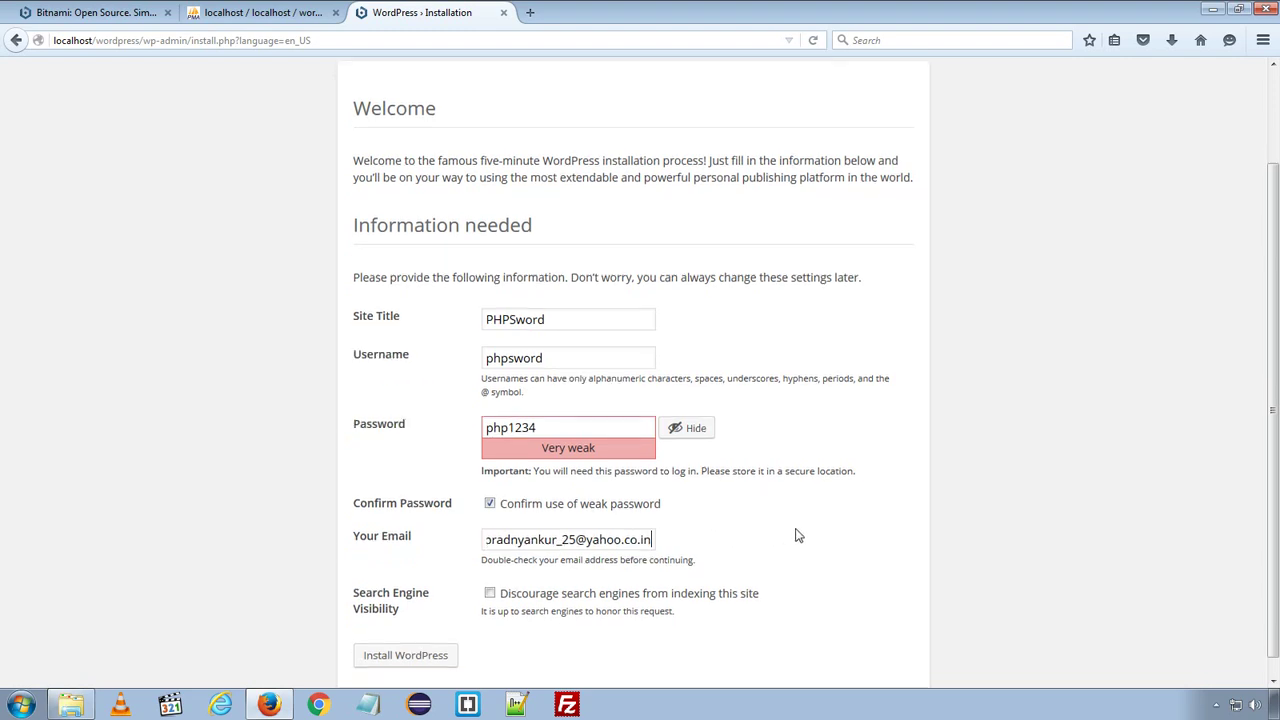
scroll(814, 463, "up", 2)
scroll(812, 431, "down", 2)
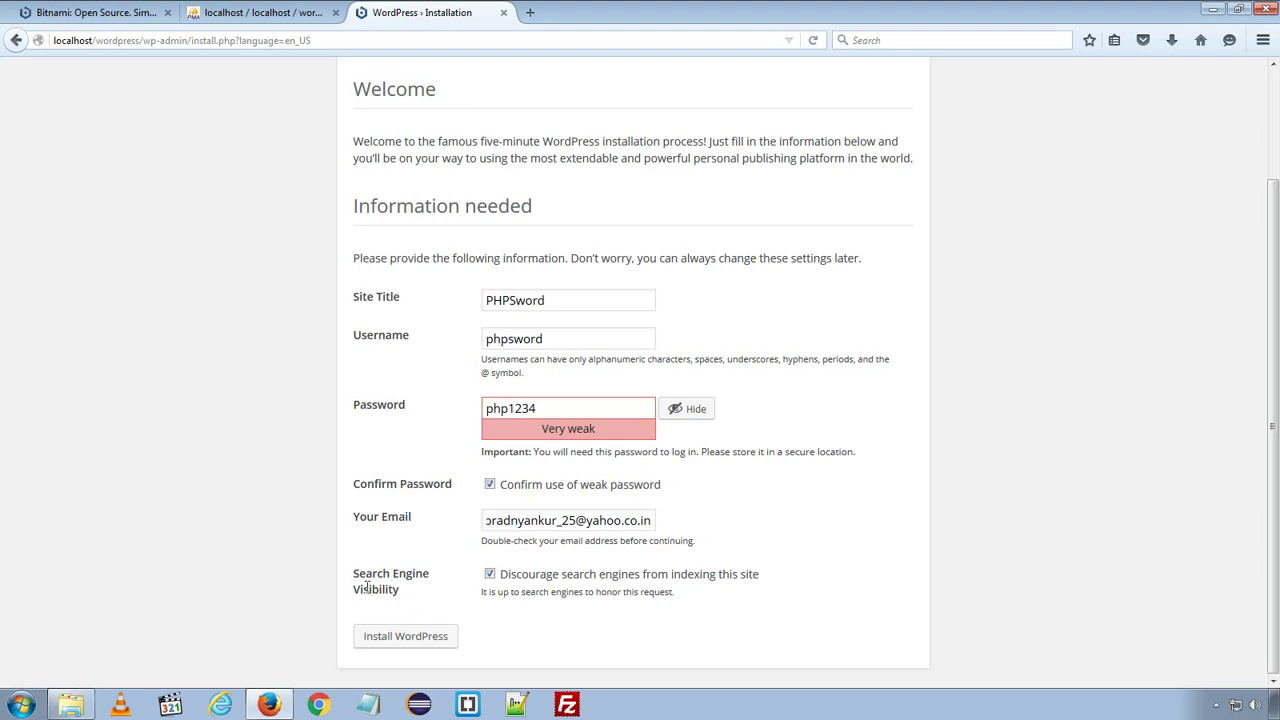
scroll(957, 363, "up", 3)
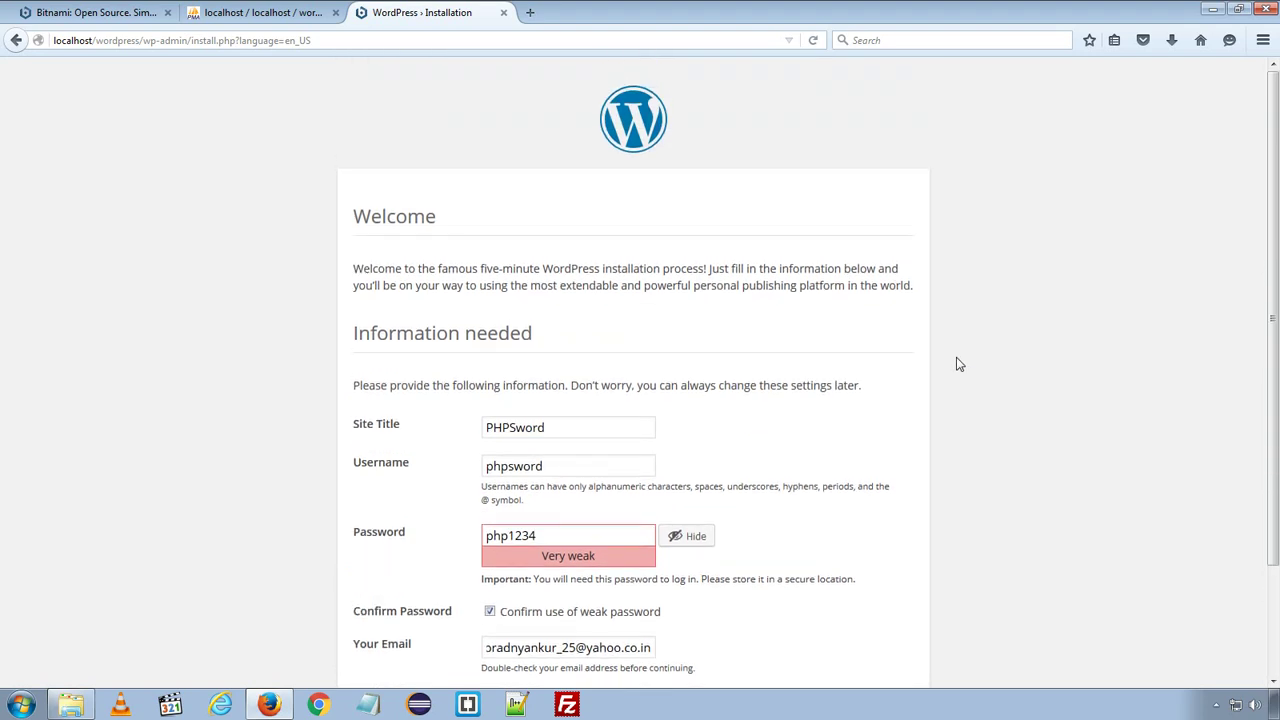
scroll(174, 237, "down", 3)
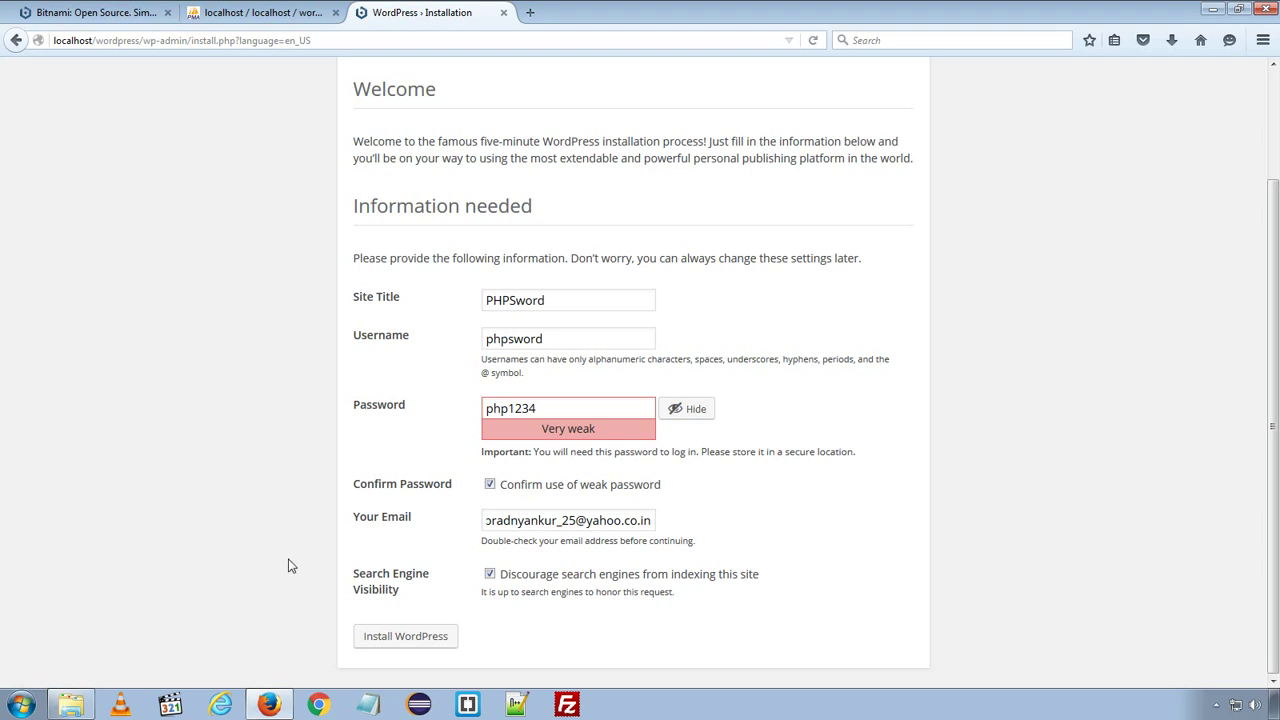
- Install WordPress, highlight the new admin username on the Success page, and go to login
left_click(386, 638)
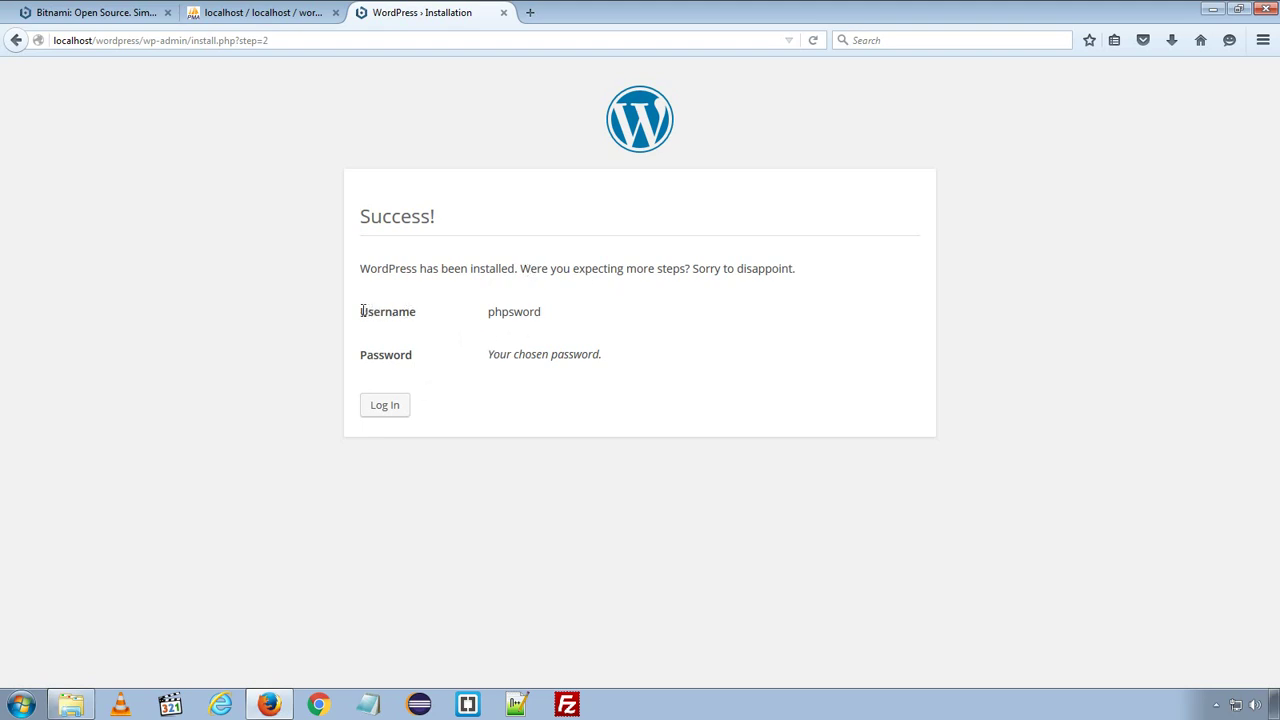
left_click_drag(361, 311, 483, 317)
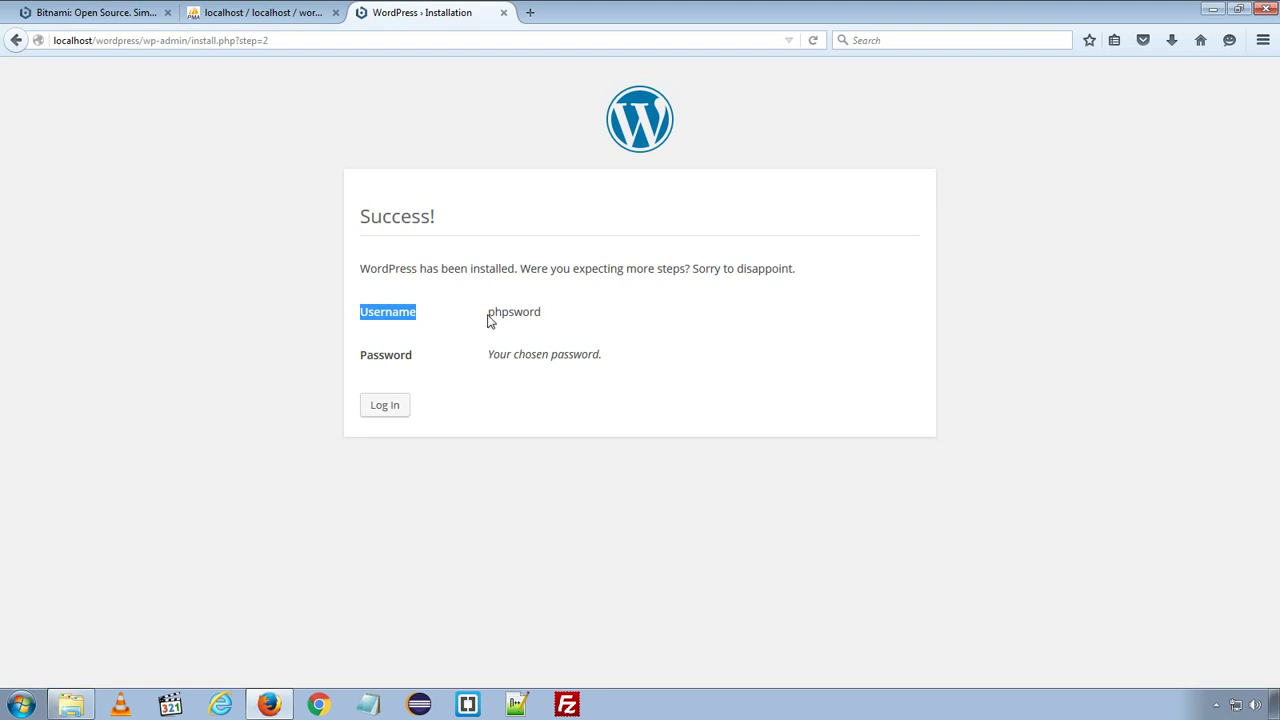
left_click(448, 325)
left_click_drag(374, 312, 541, 313)
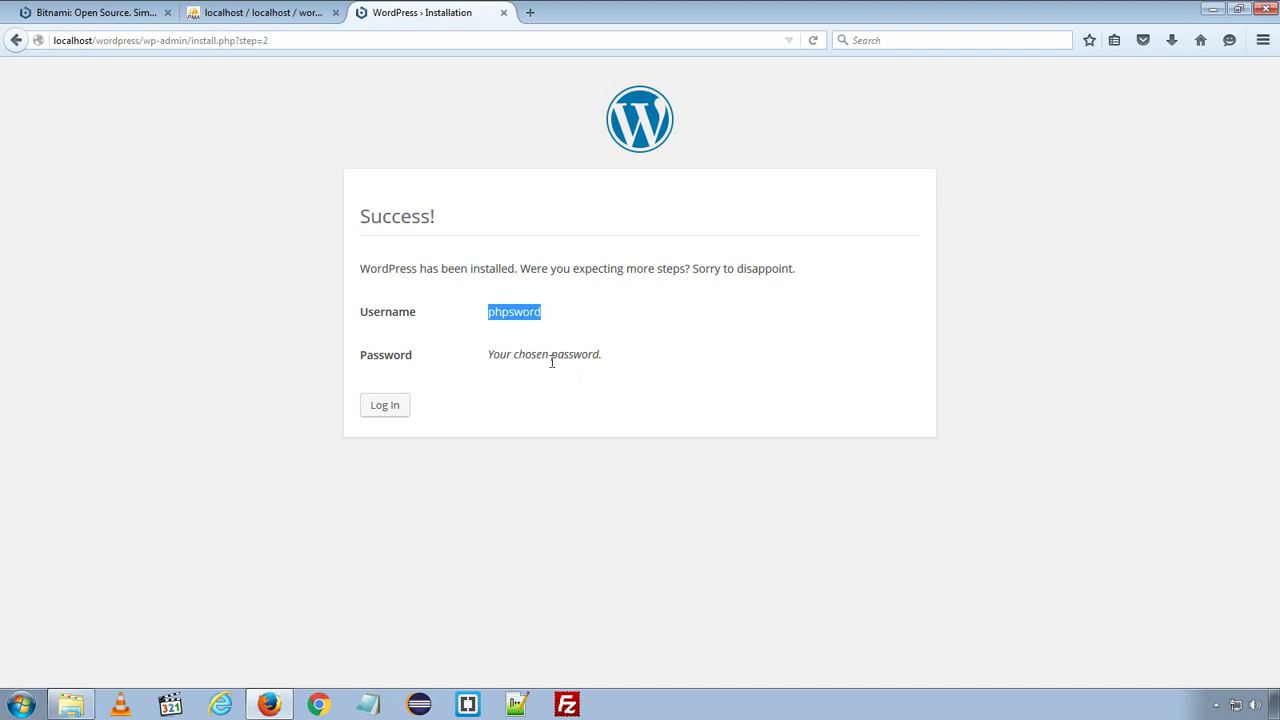
left_click(385, 406)
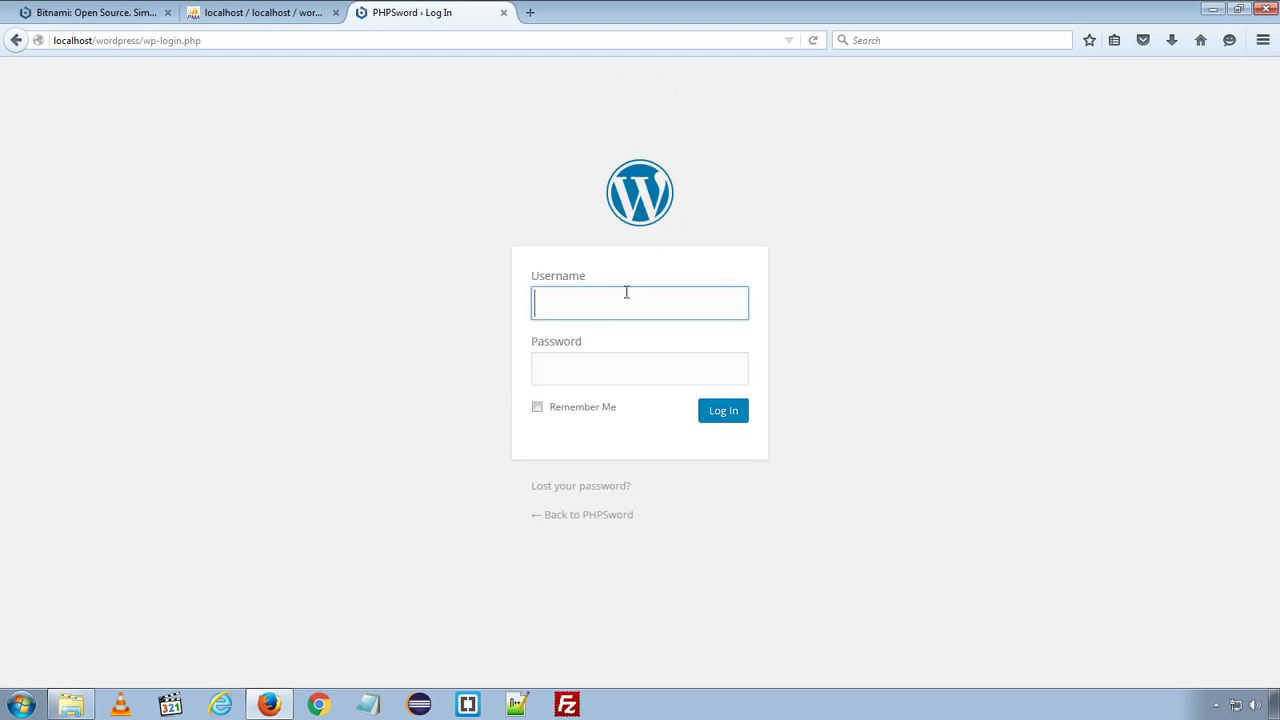
- Type the admin username and its password into the login form fields
type("phpsword")
key("Tab")
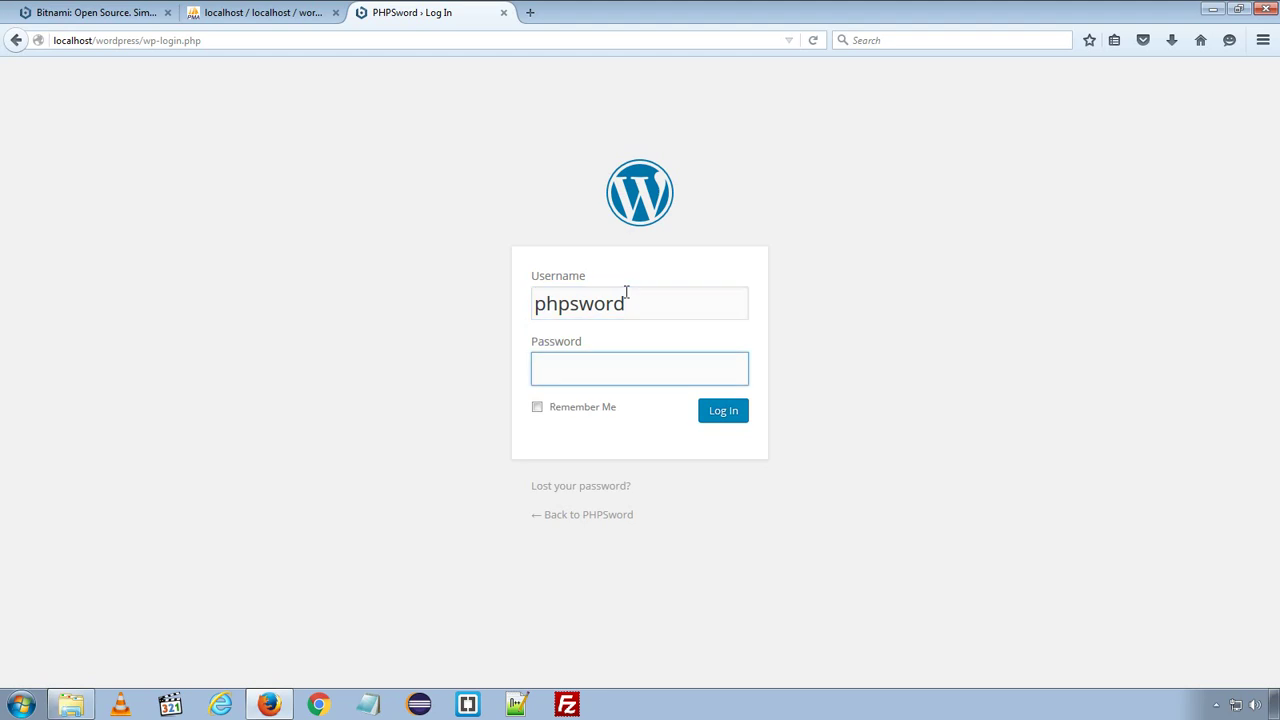
type("ph")
key("BackSpace")
key("BackSpace")
type("phpswor")
- Log in with Remember Me ticked, then bring up link options for Visit Site
left_click(537, 407)
left_click(733, 417)
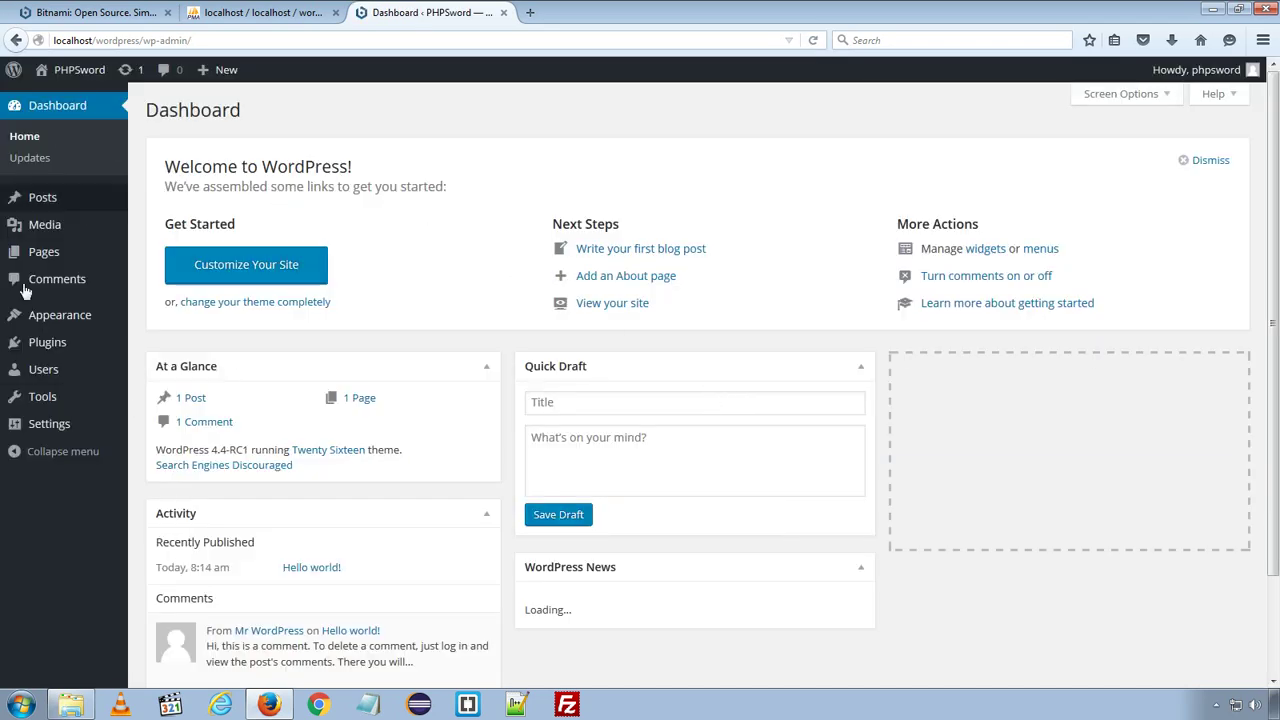
mouse_move(50, 80)
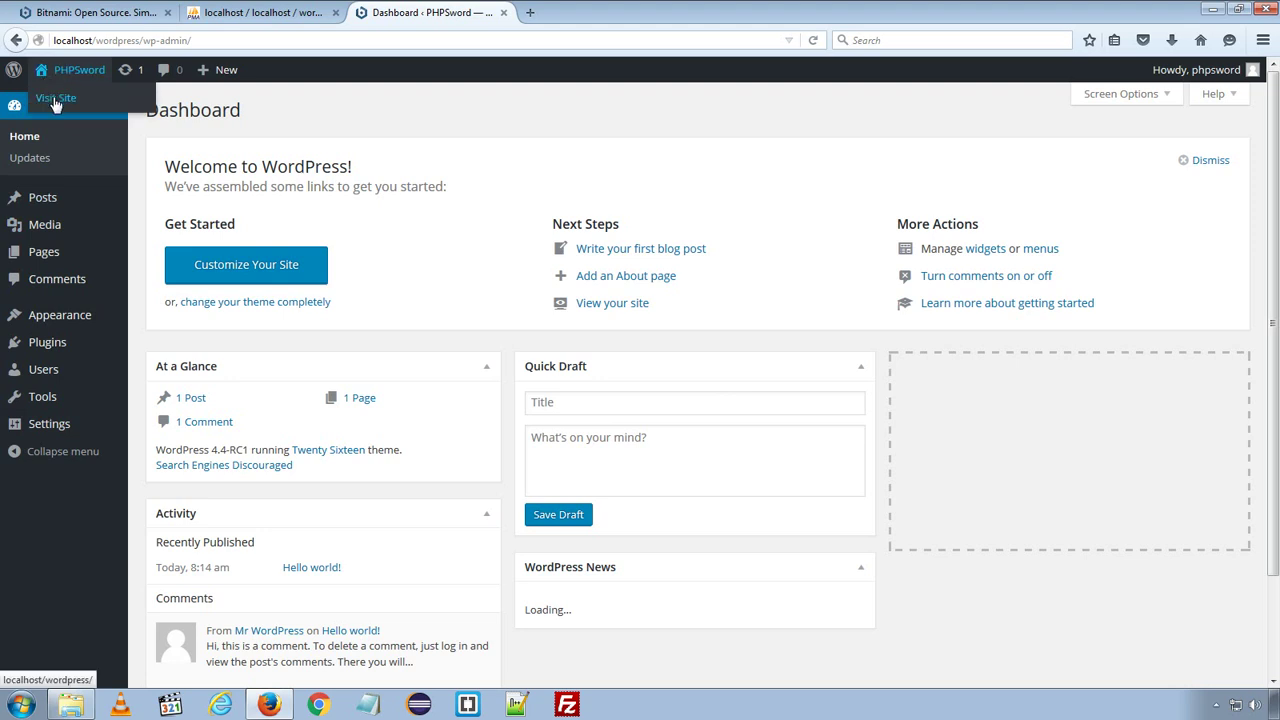
right_click(55, 105)
- Open the site in a new tab and reload until the Hello world! post appears
left_click(75, 111)
left_click(593, 10)
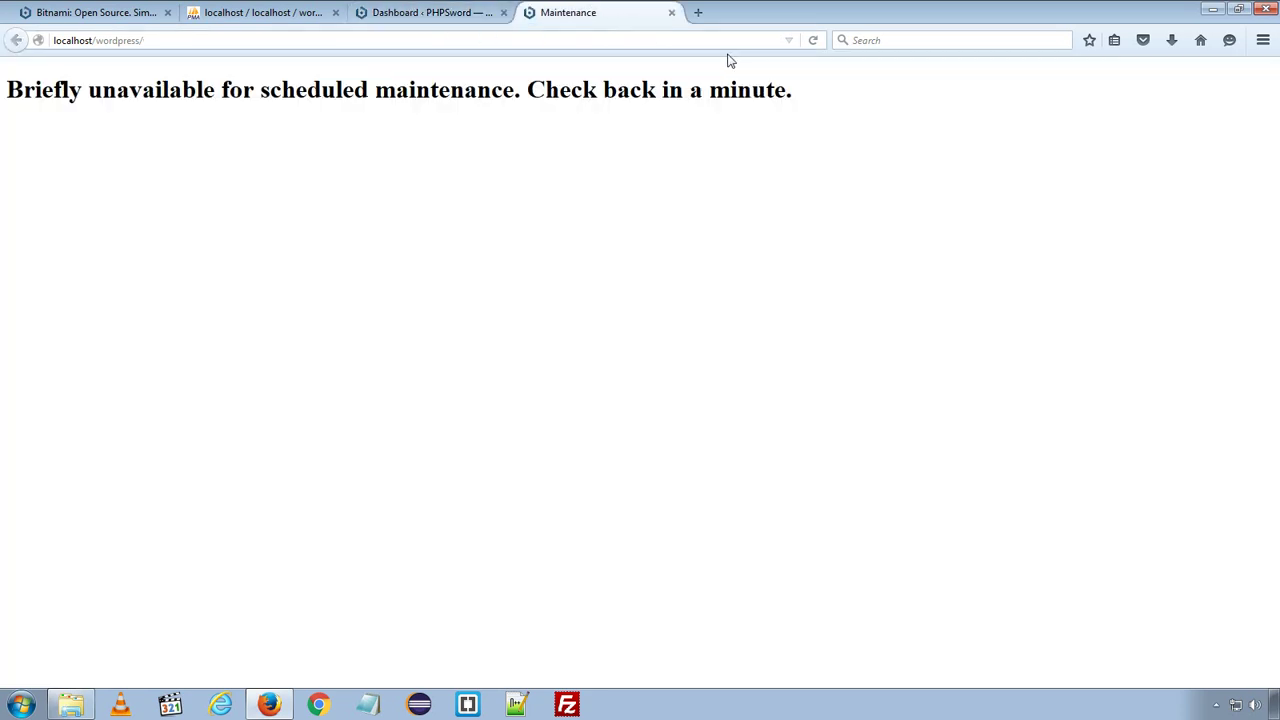
left_click(810, 42)
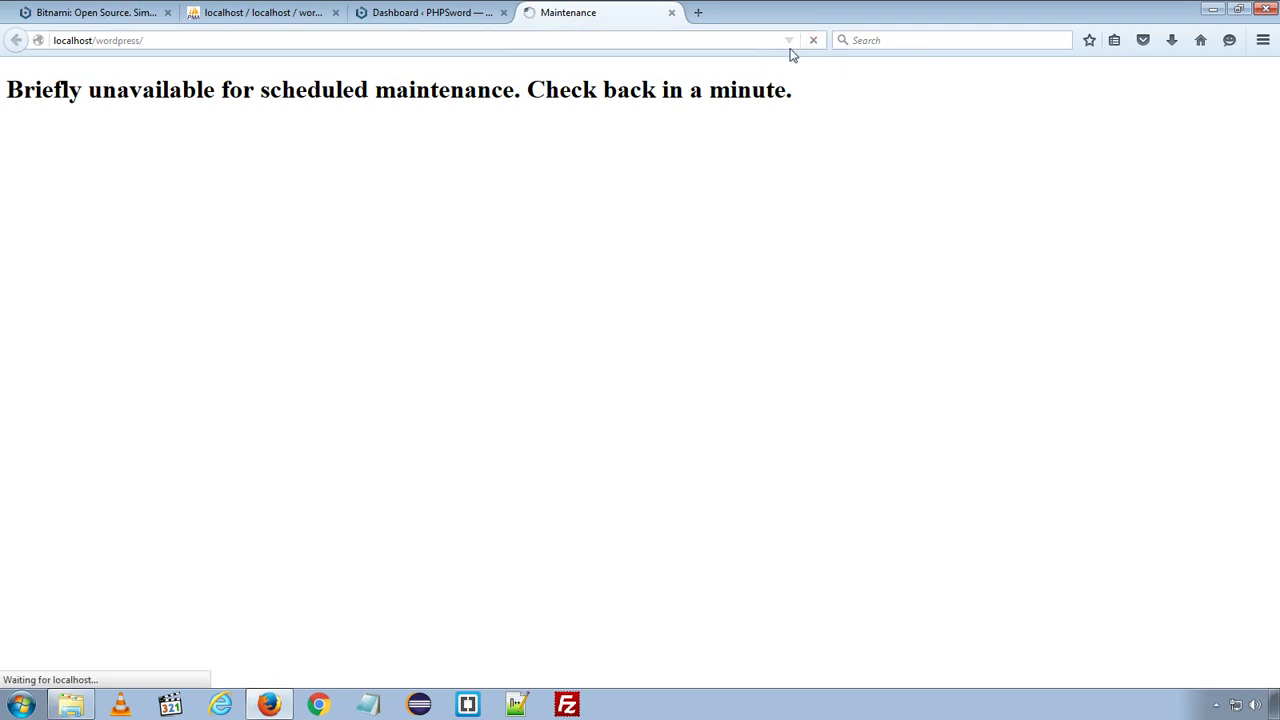
left_click(440, 14)
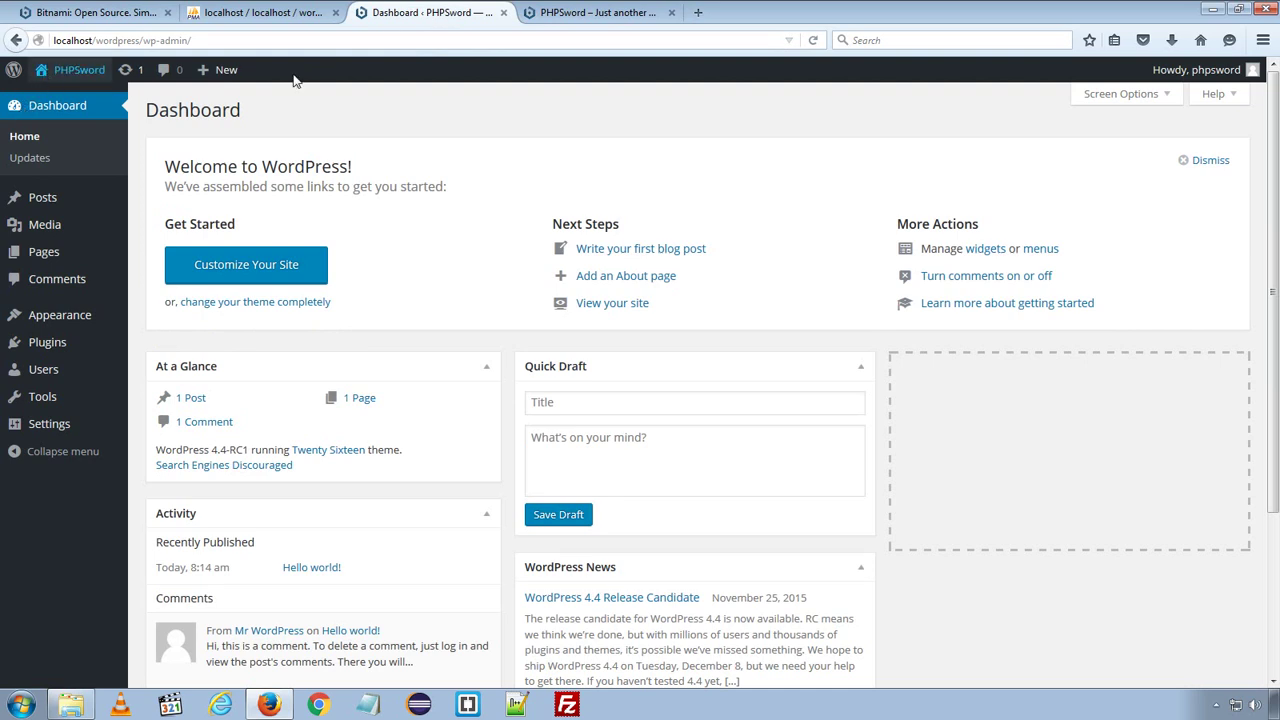
left_click(596, 12)
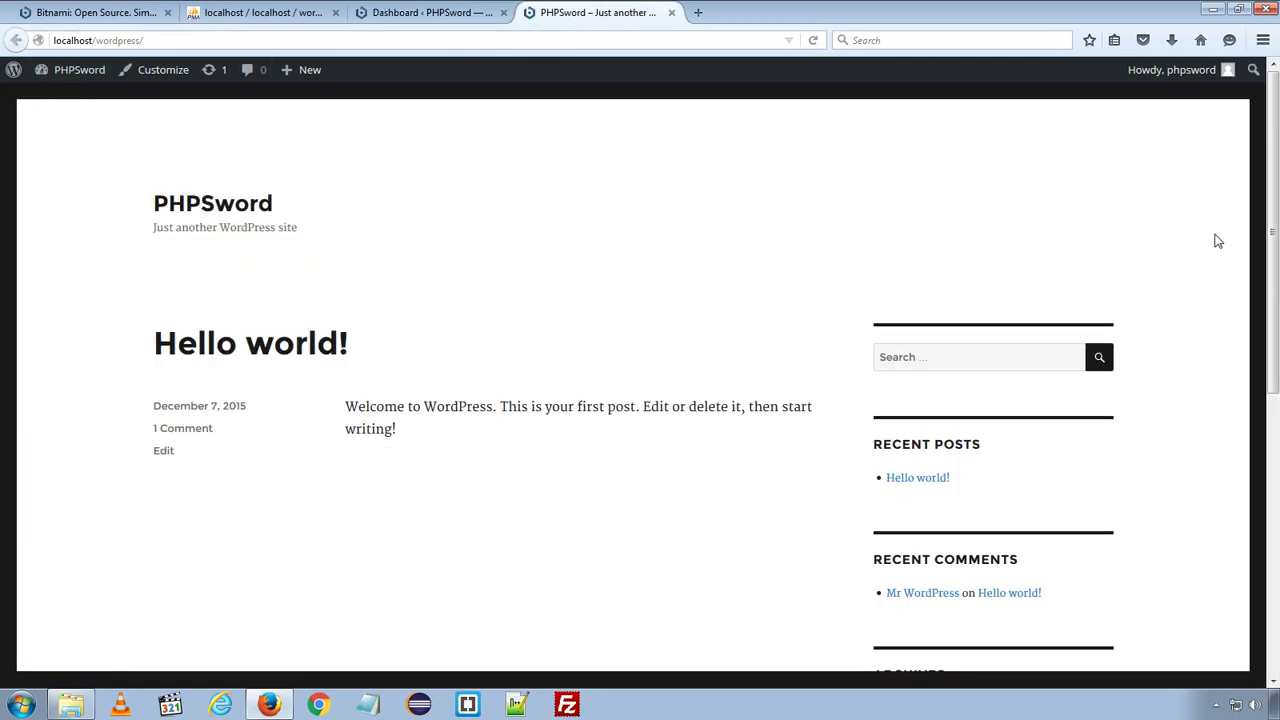
scroll(1214, 240, "down", 4)
scroll(1210, 245, "down", 1)
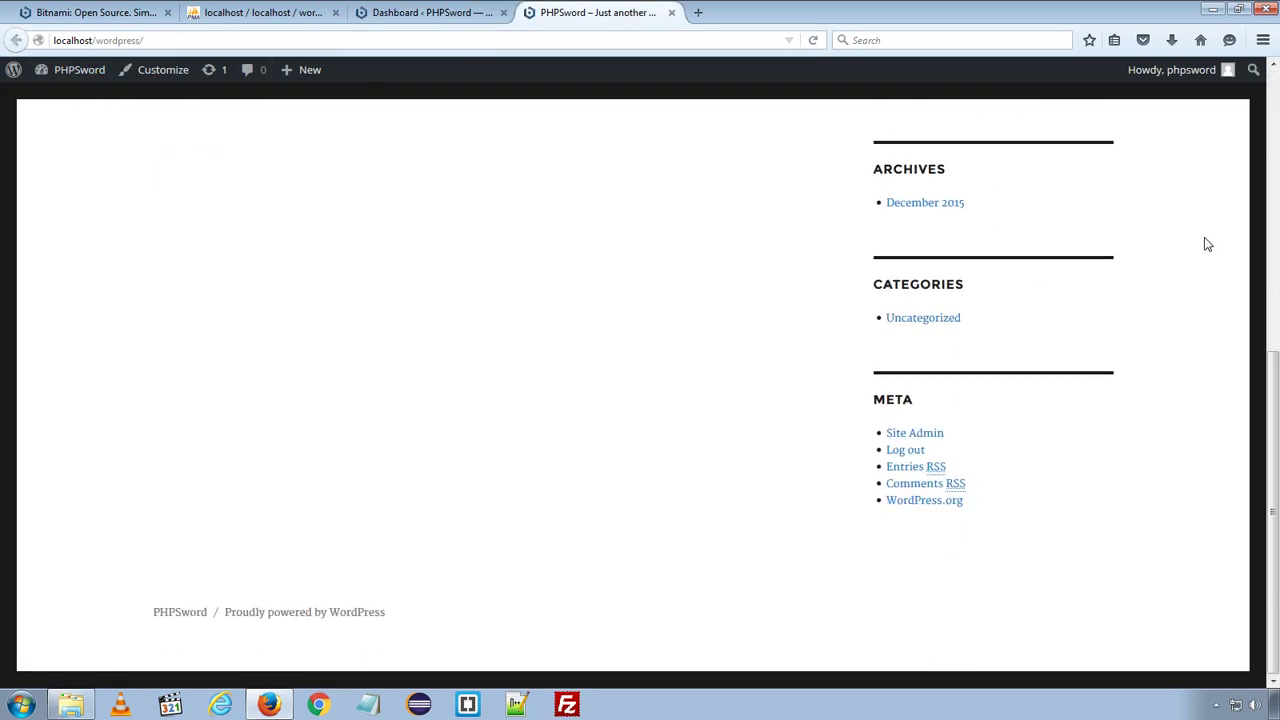
scroll(1205, 249, "up", 5)
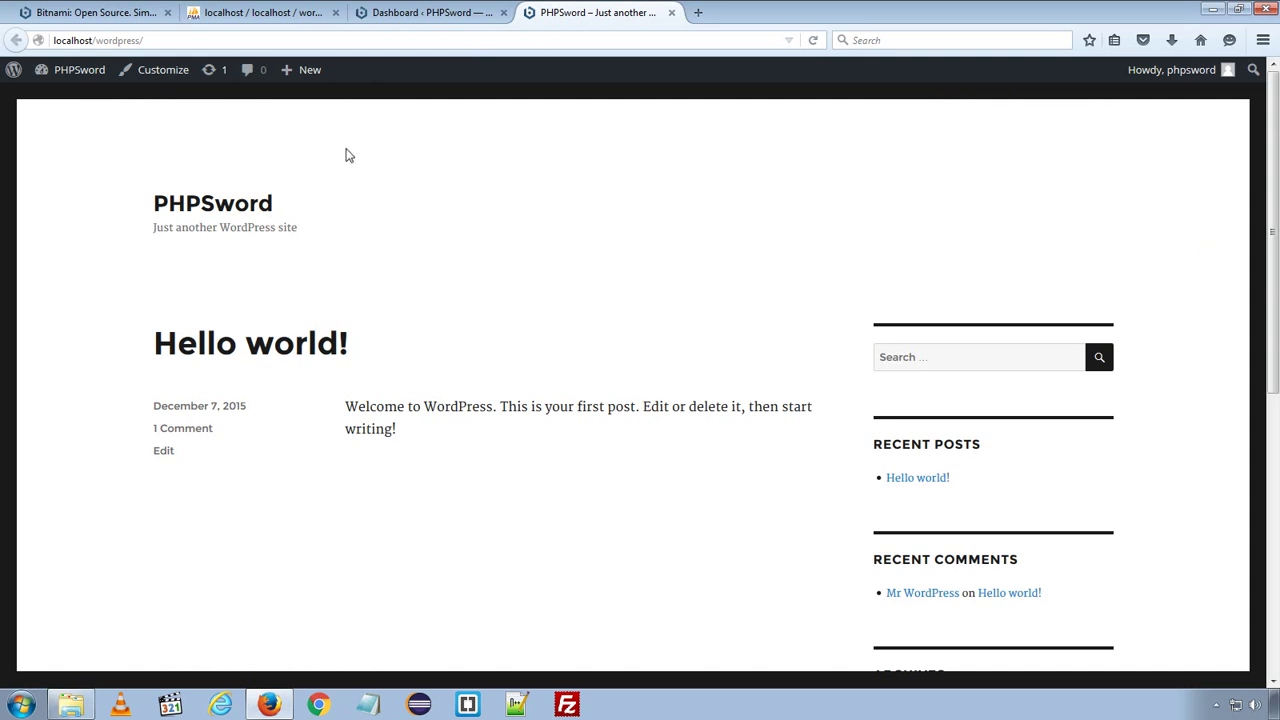
- Switch back to the PHPSword Dashboard browser tab
left_click(420, 14)
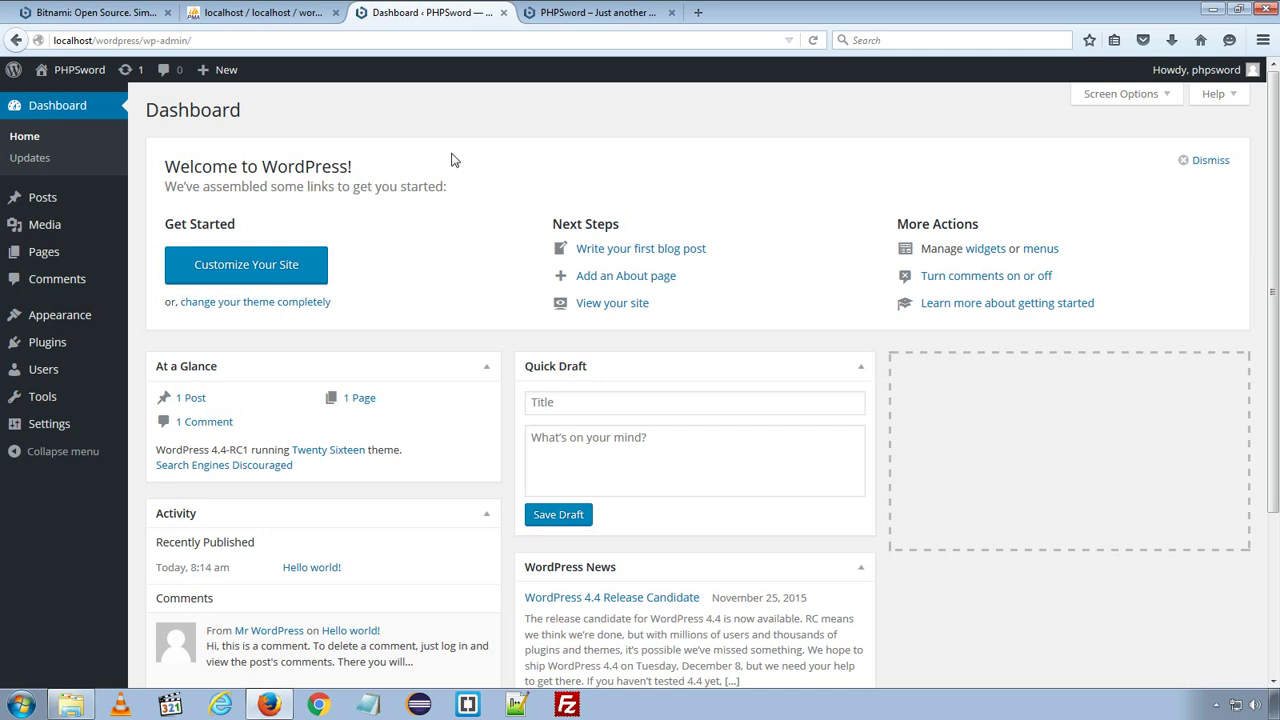
- Go to Appearance > Themes to see the three installed themes
mouse_move(50, 317)
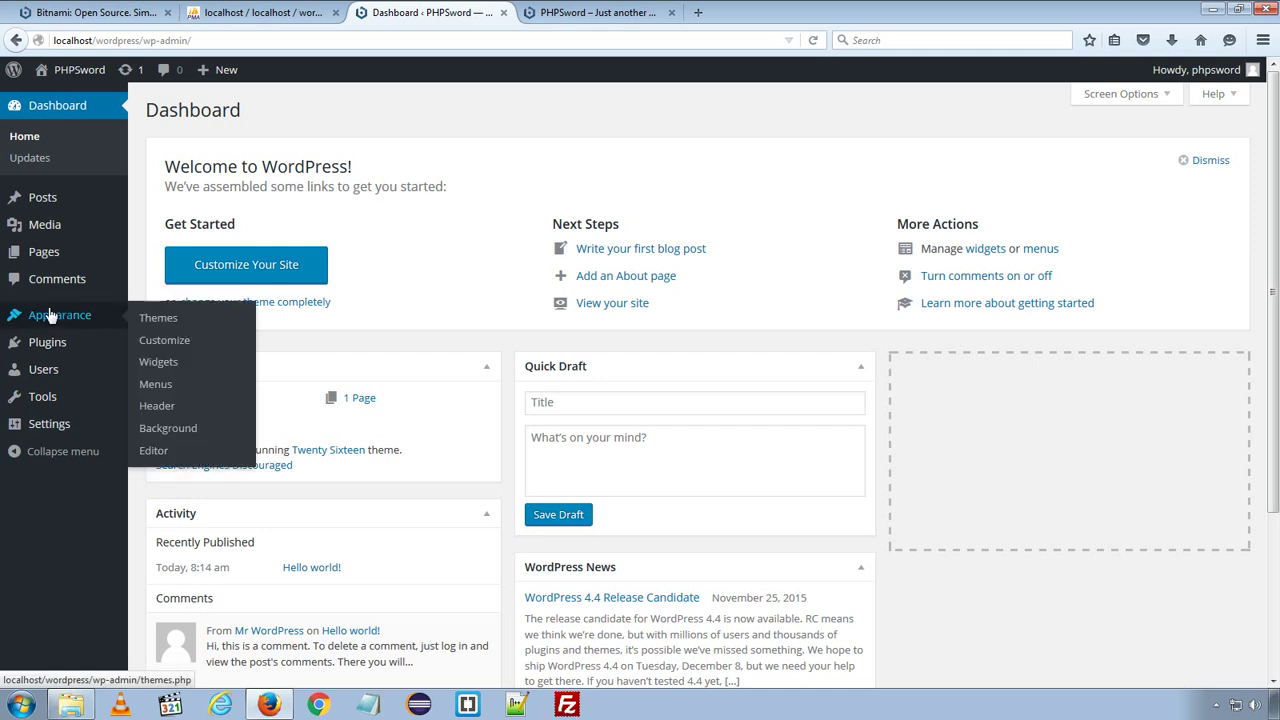
left_click(165, 328)
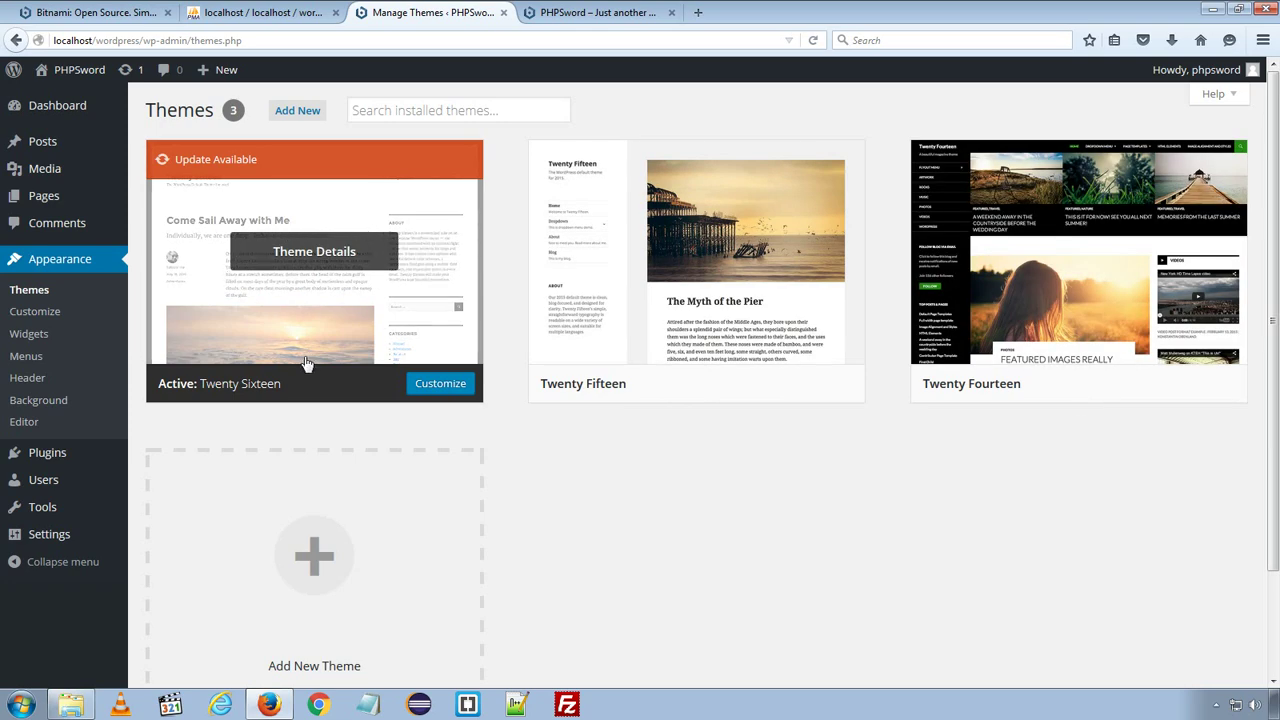
left_click(597, 12)
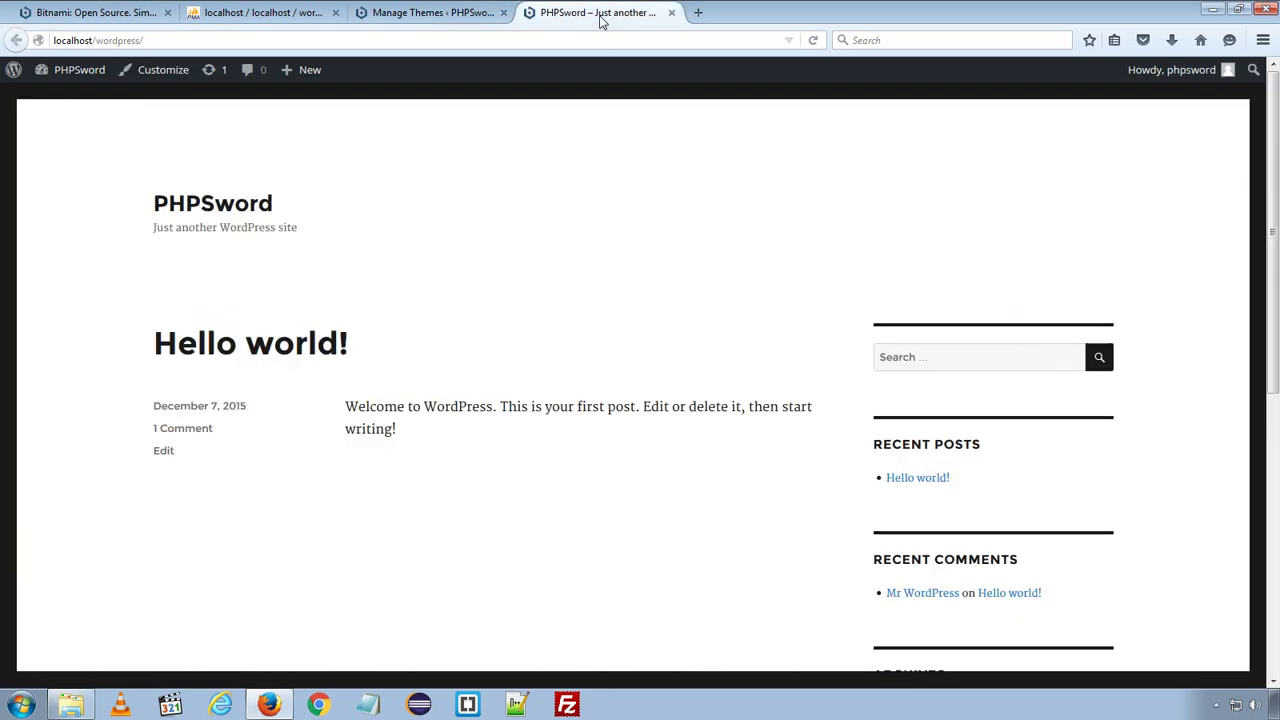
scroll(937, 304, "down", 1)
scroll(932, 308, "down", 5)
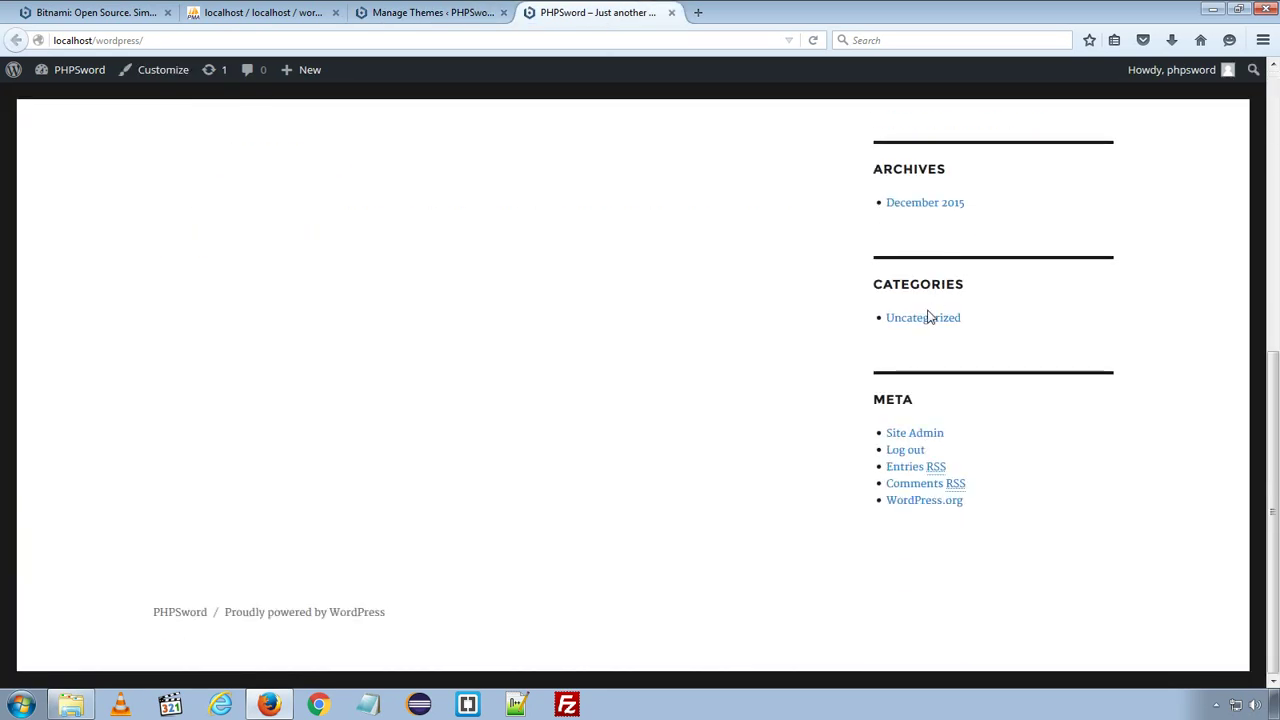
scroll(929, 311, "up", 6)
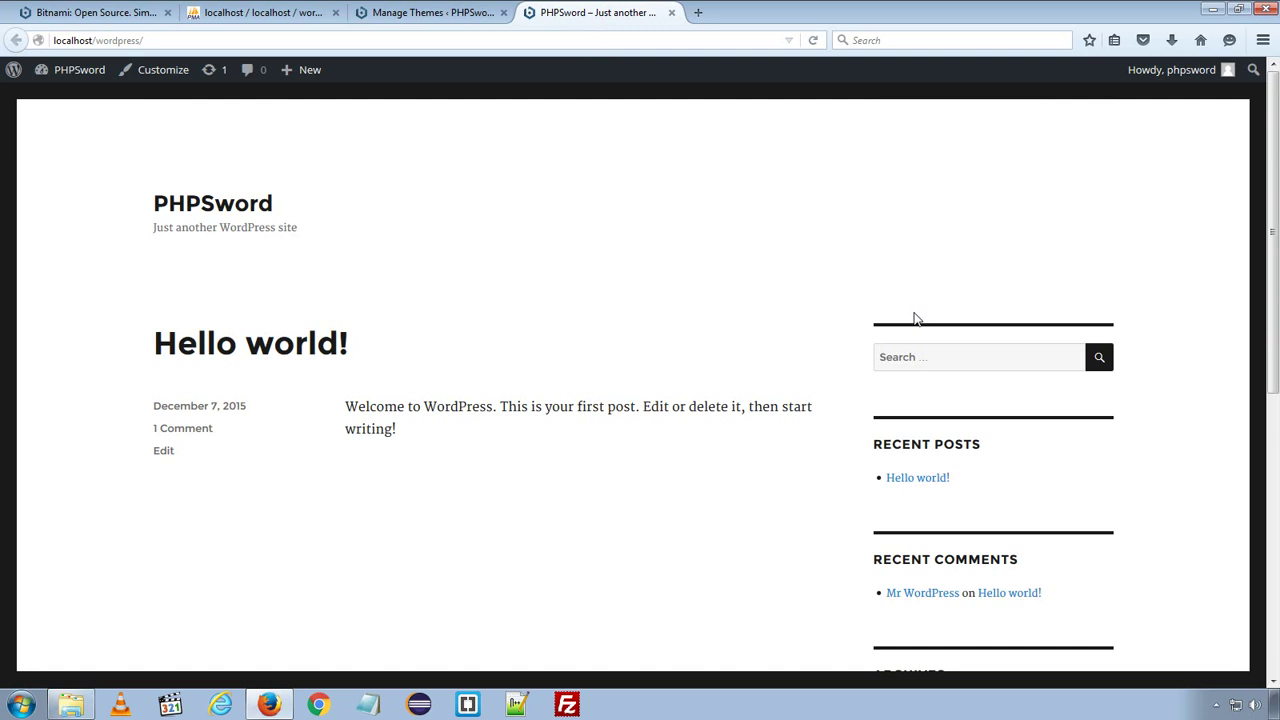
left_click(410, 14)
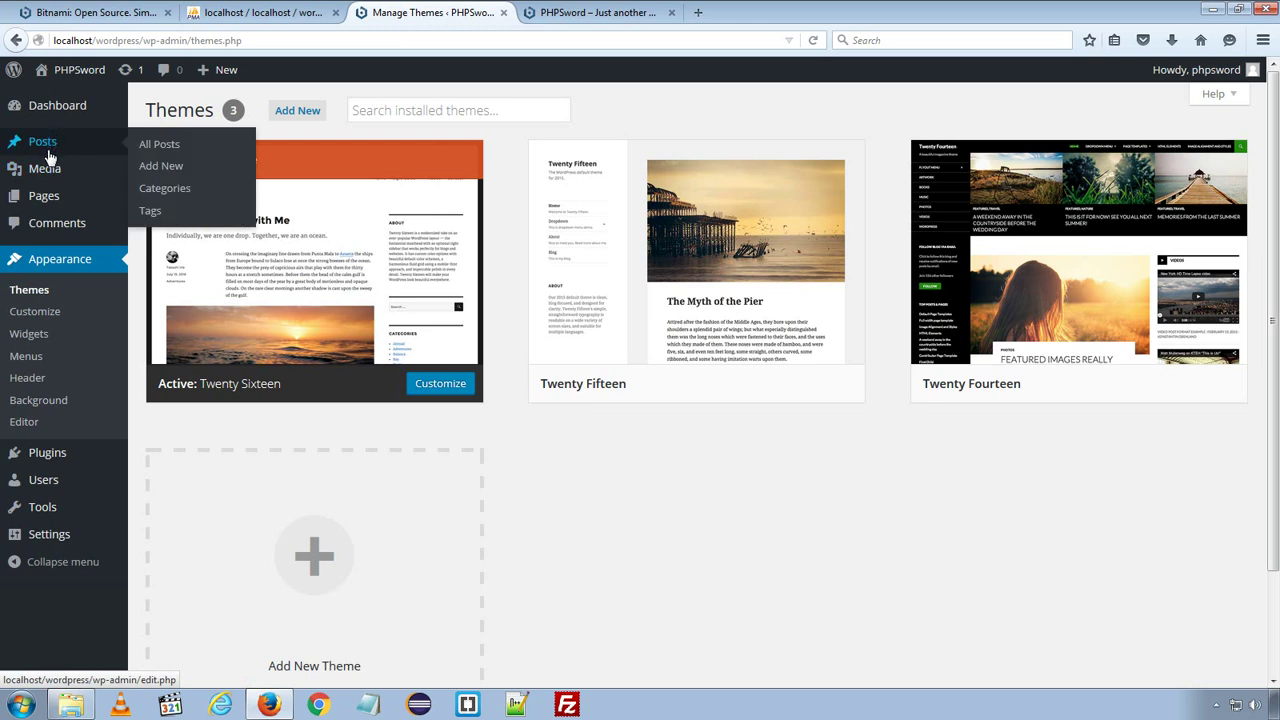
mouse_move(46, 177)
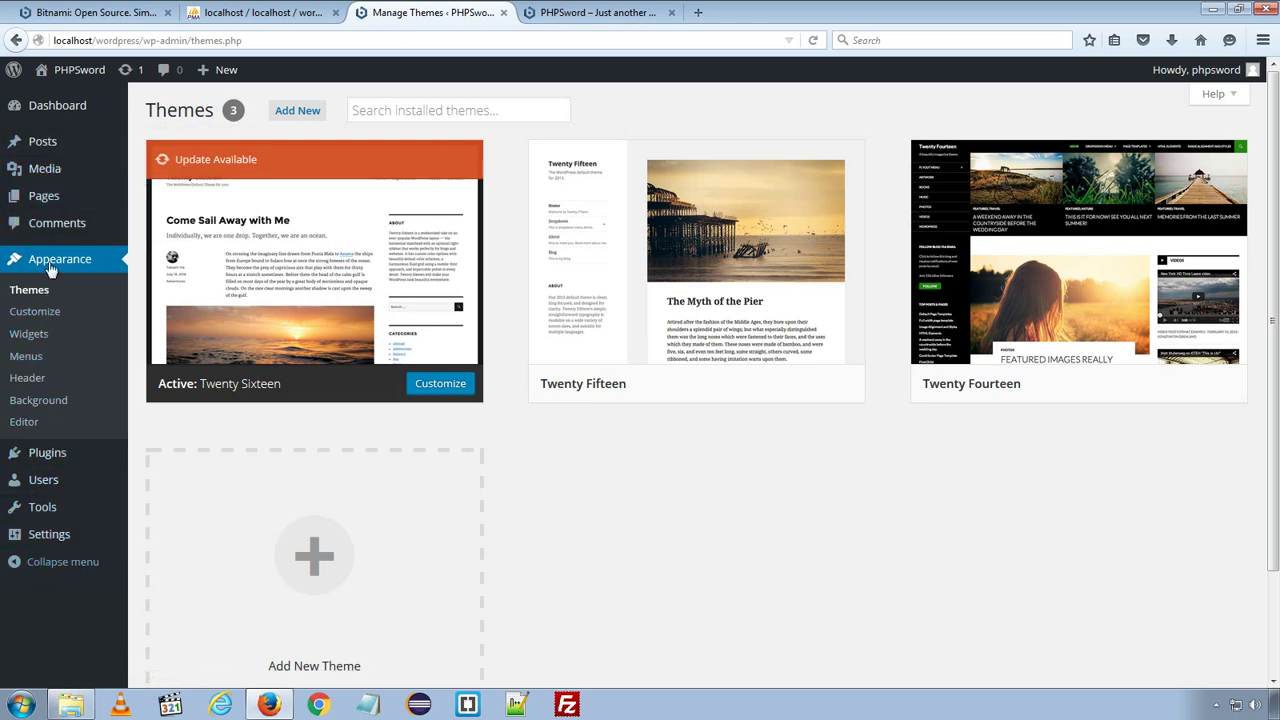
mouse_move(62, 108)
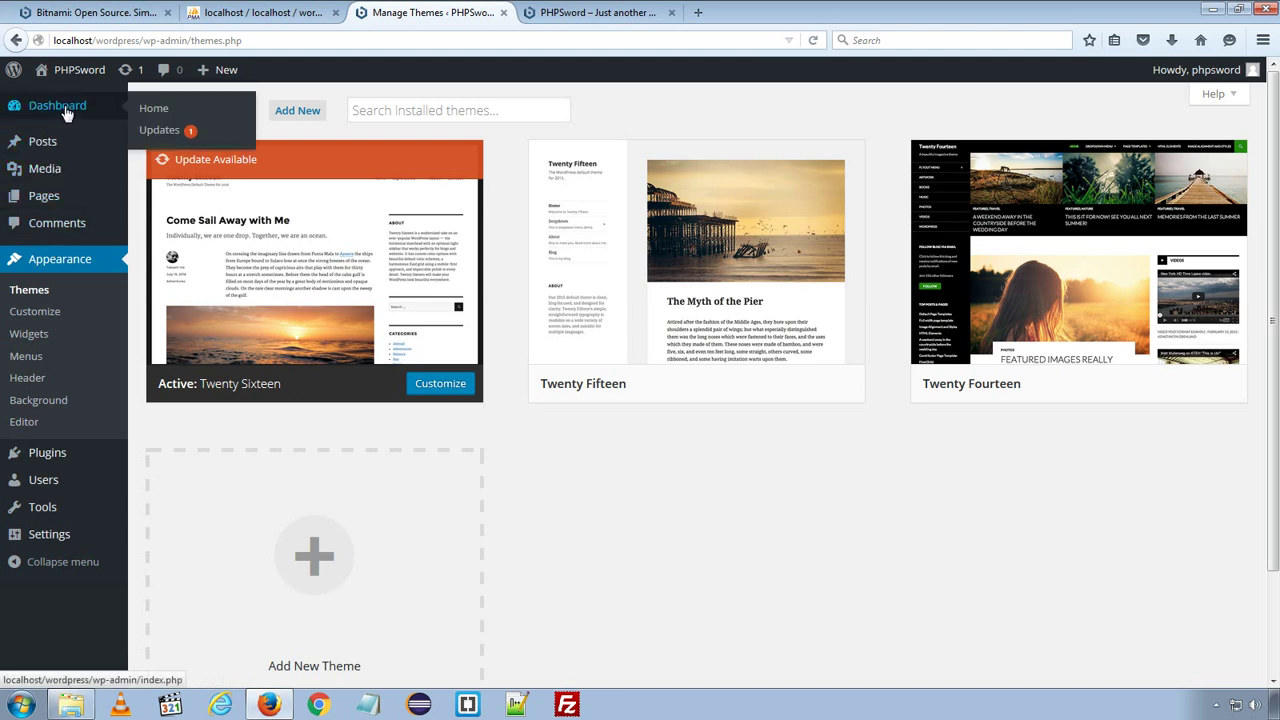
- Add a new post titled 'Test Responsive Image' and place the cursor in its body
left_click(158, 147)
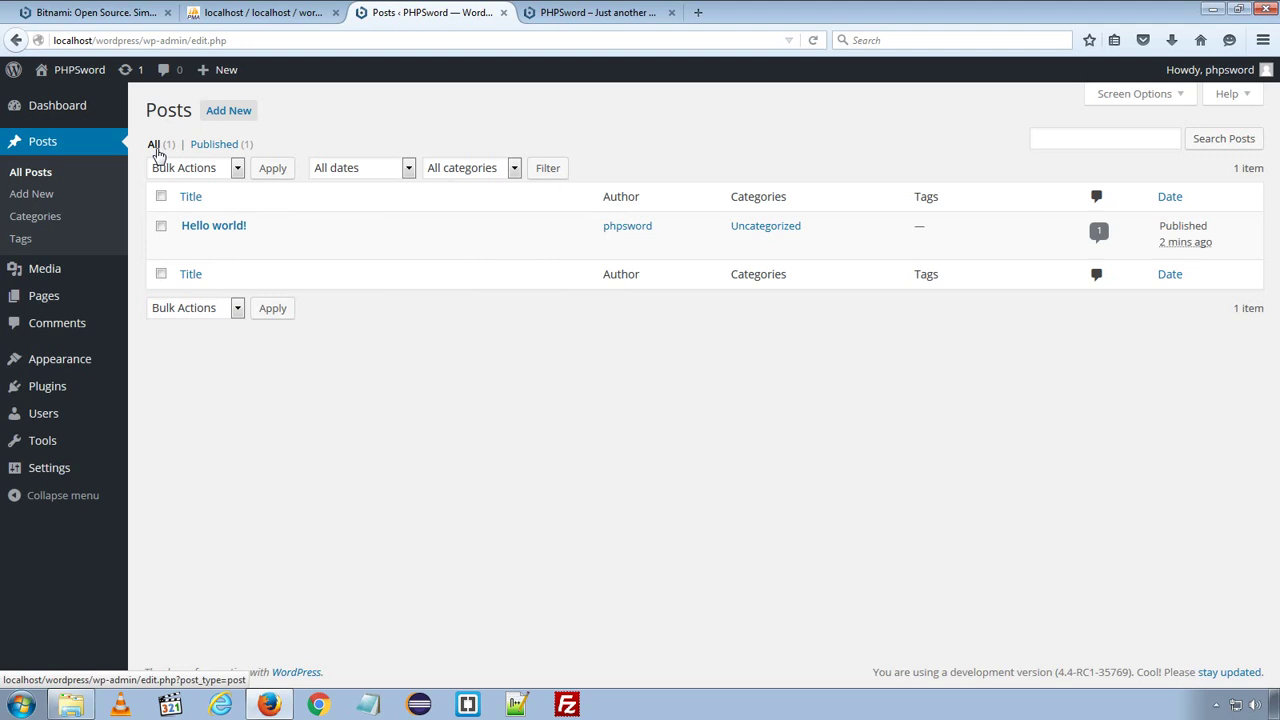
left_click(217, 115)
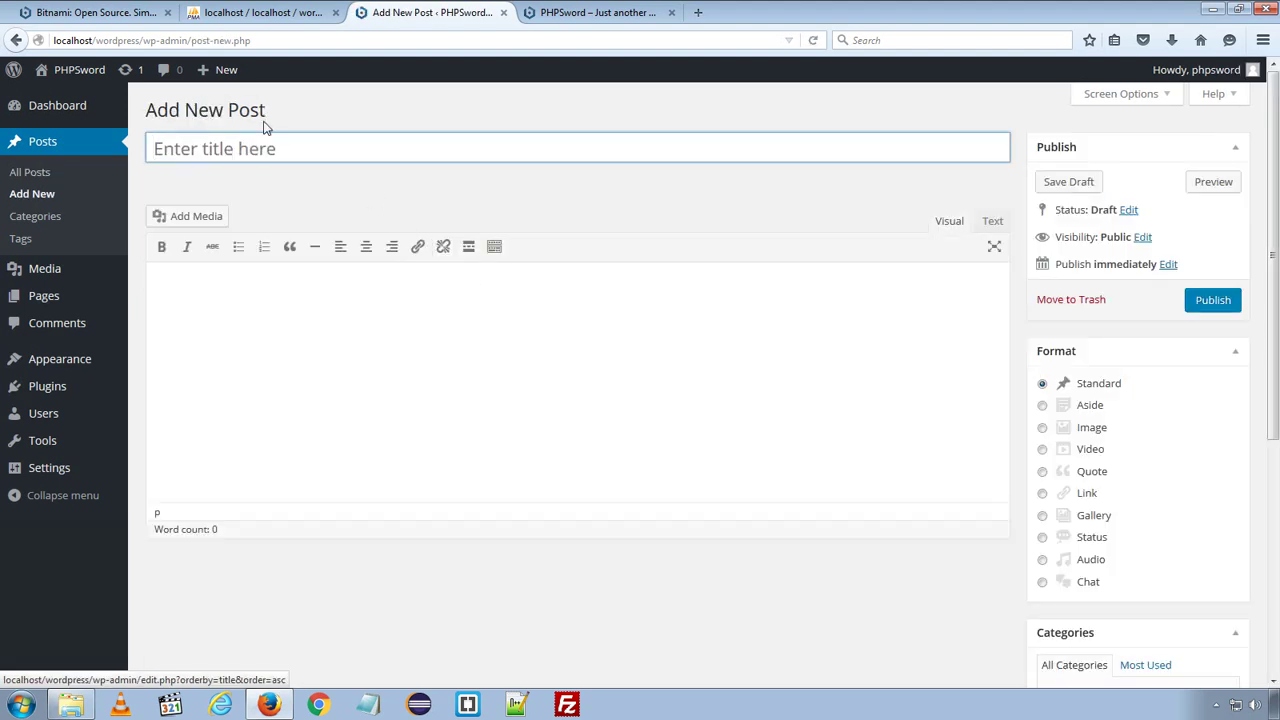
left_click(259, 150)
type("Test REs")
key("BackSpace")
key("BackSpace")
type("esponsive")
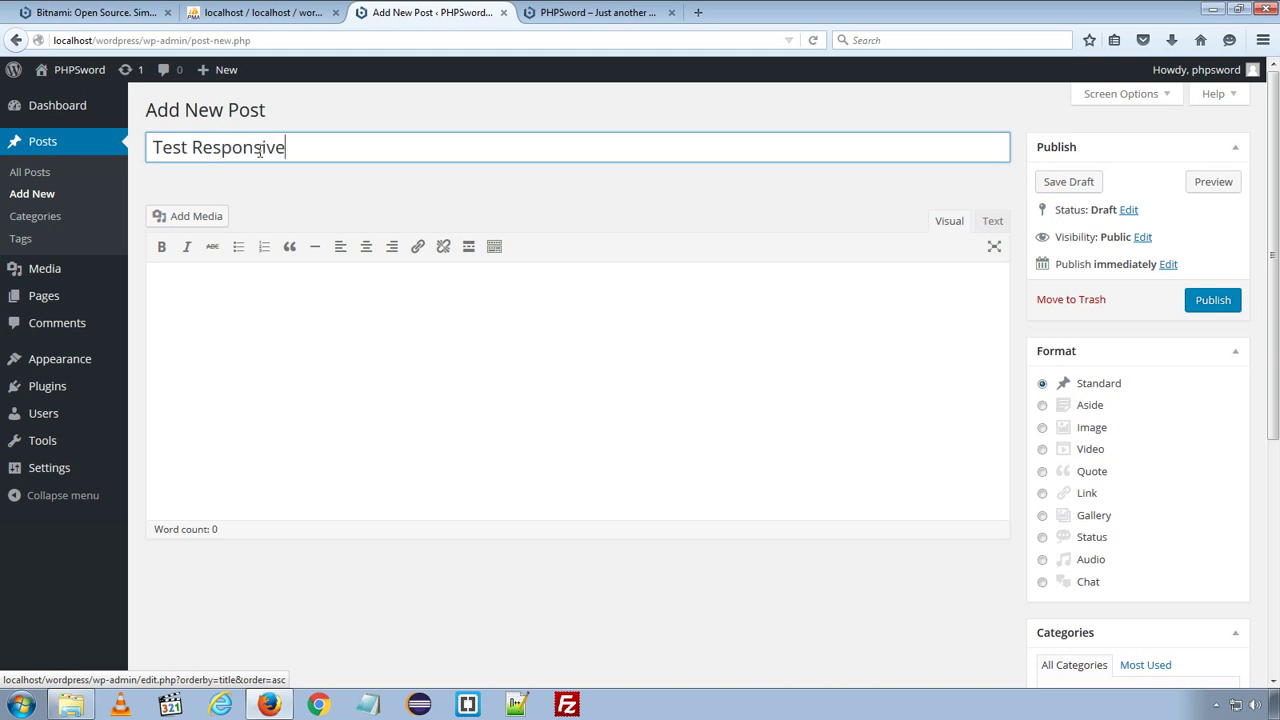
type(" Image")
left_click(355, 414)
- Save the WordPress.org dashboard screenshot to the Desktop as dashboard
left_click(95, 12)
left_click(263, 12)
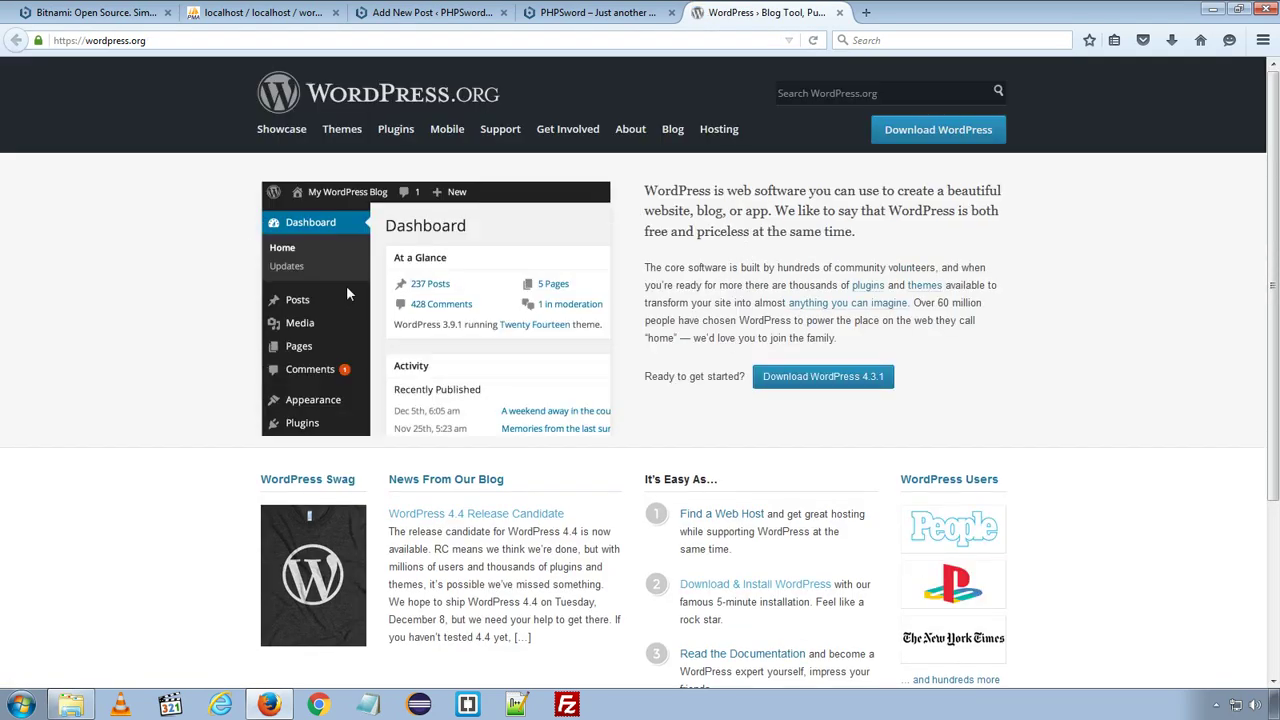
right_click(380, 252)
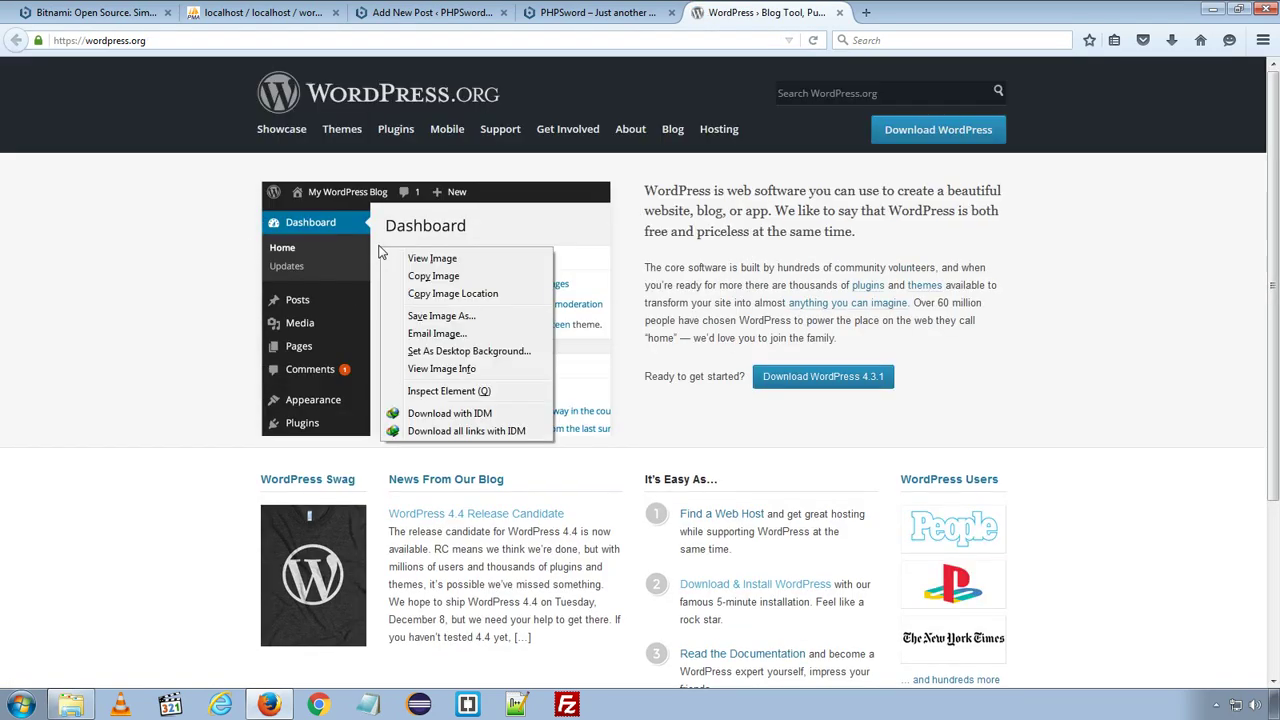
left_click(418, 316)
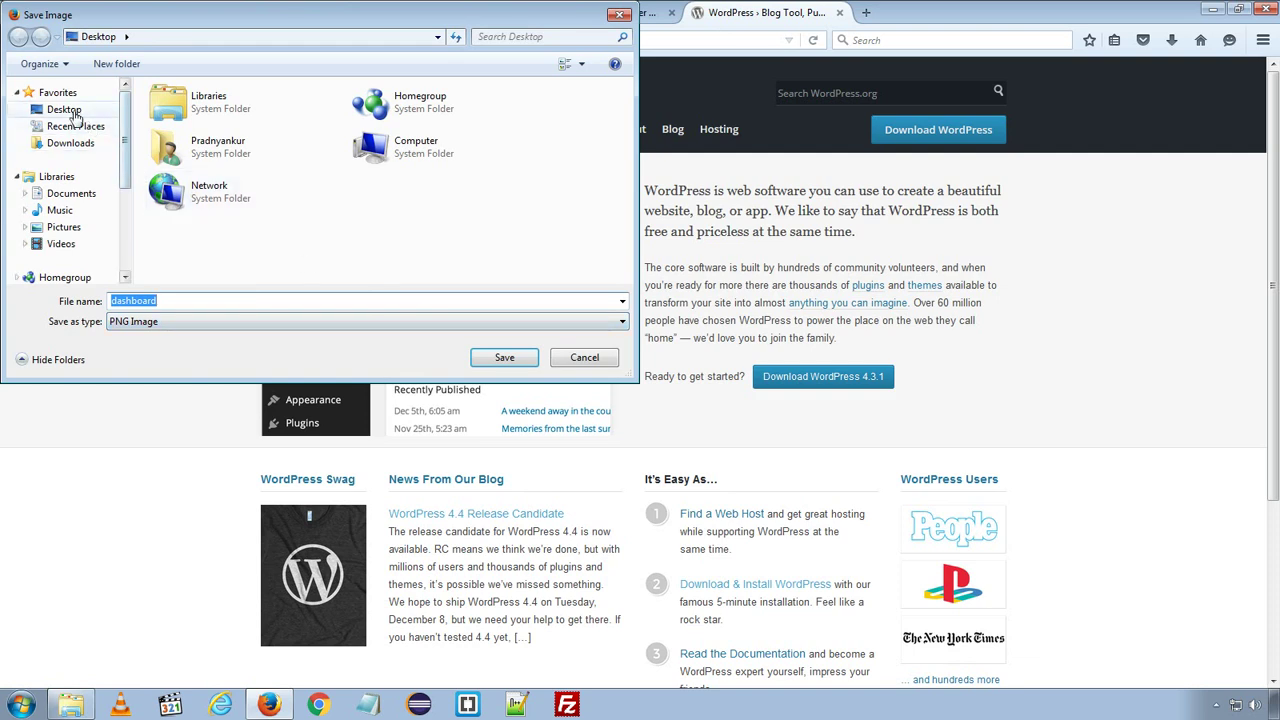
left_click(70, 115)
left_click(494, 357)
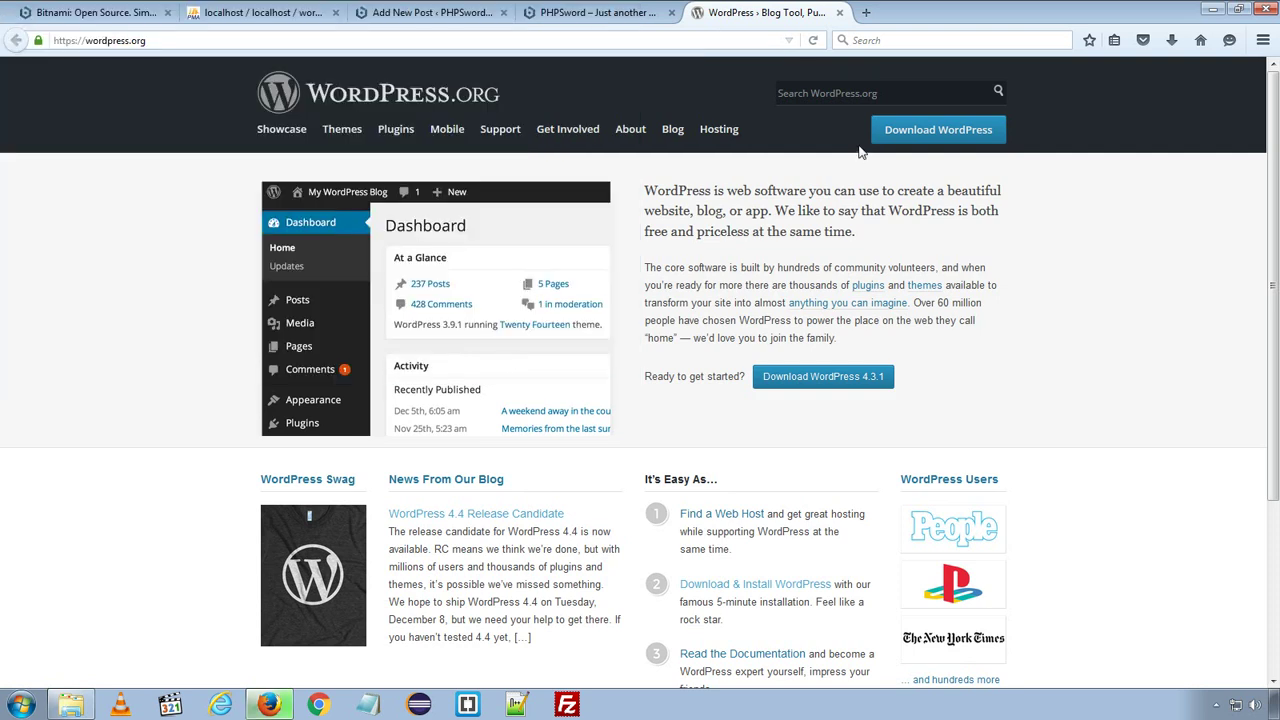
- Close the WordPress.org page, preview dashboard in Photo Viewer, and return to the local PHPSword site
left_click(840, 13)
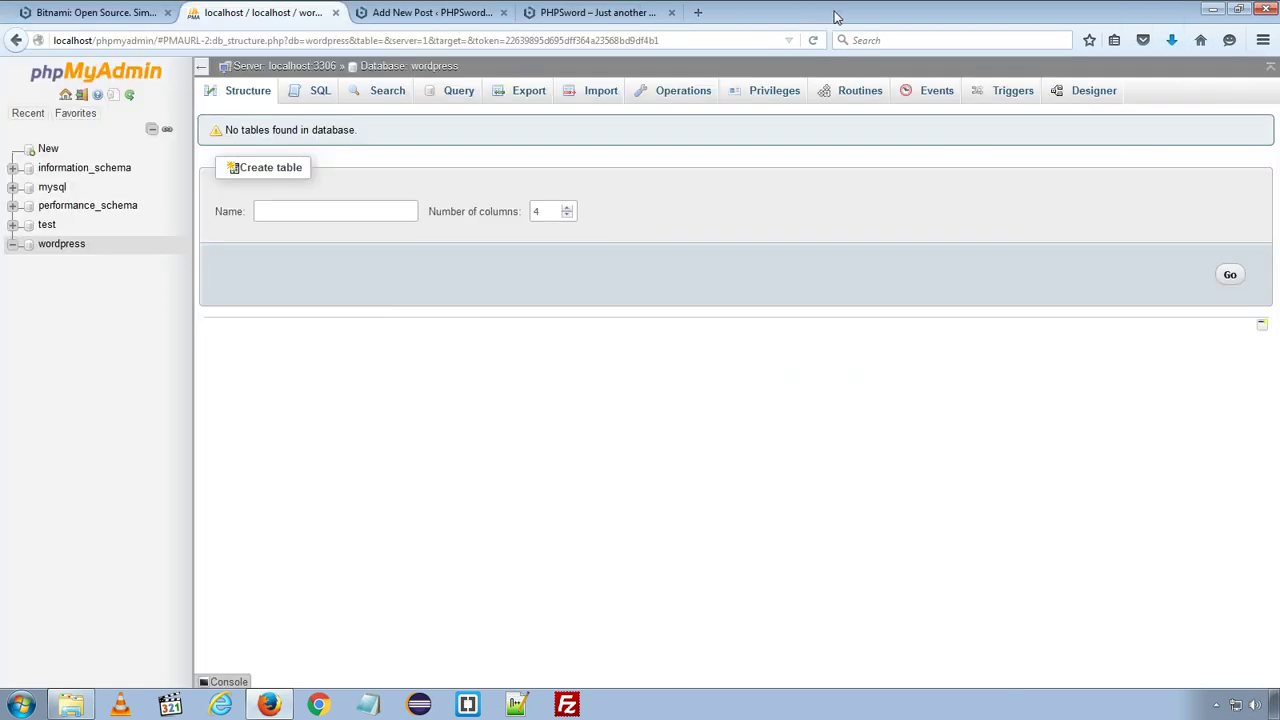
key("super+d")
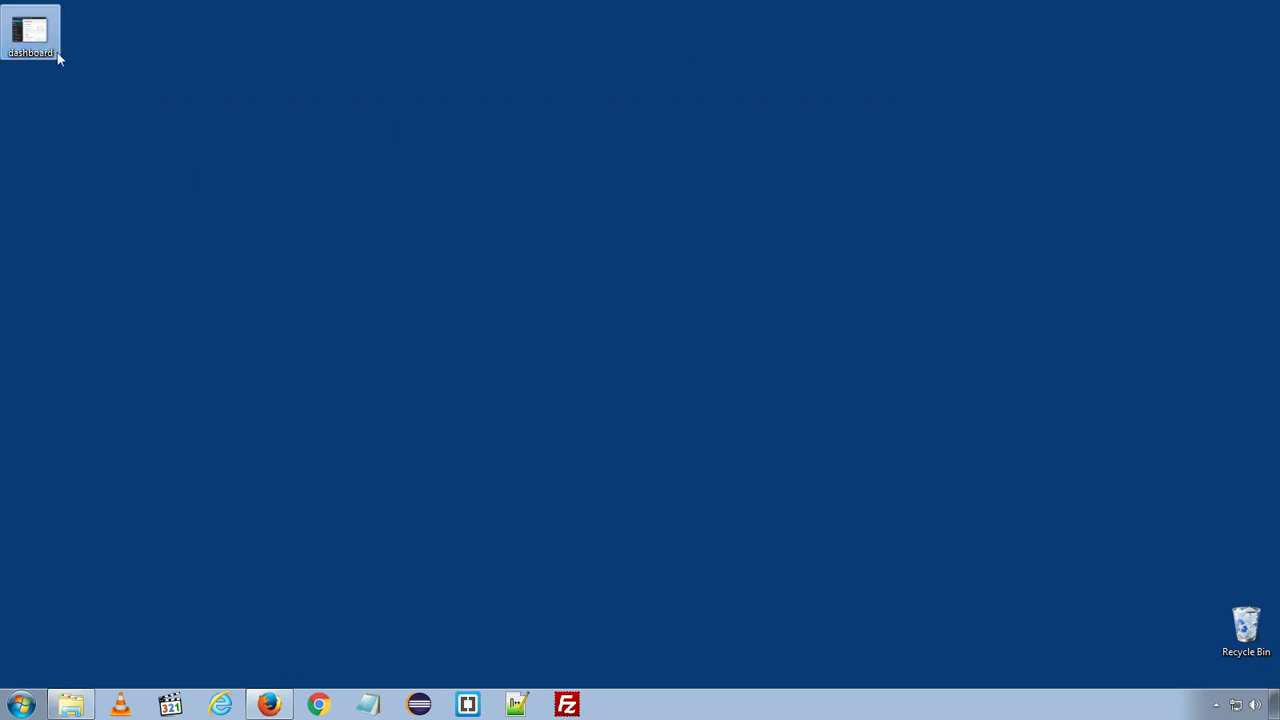
key("Return")
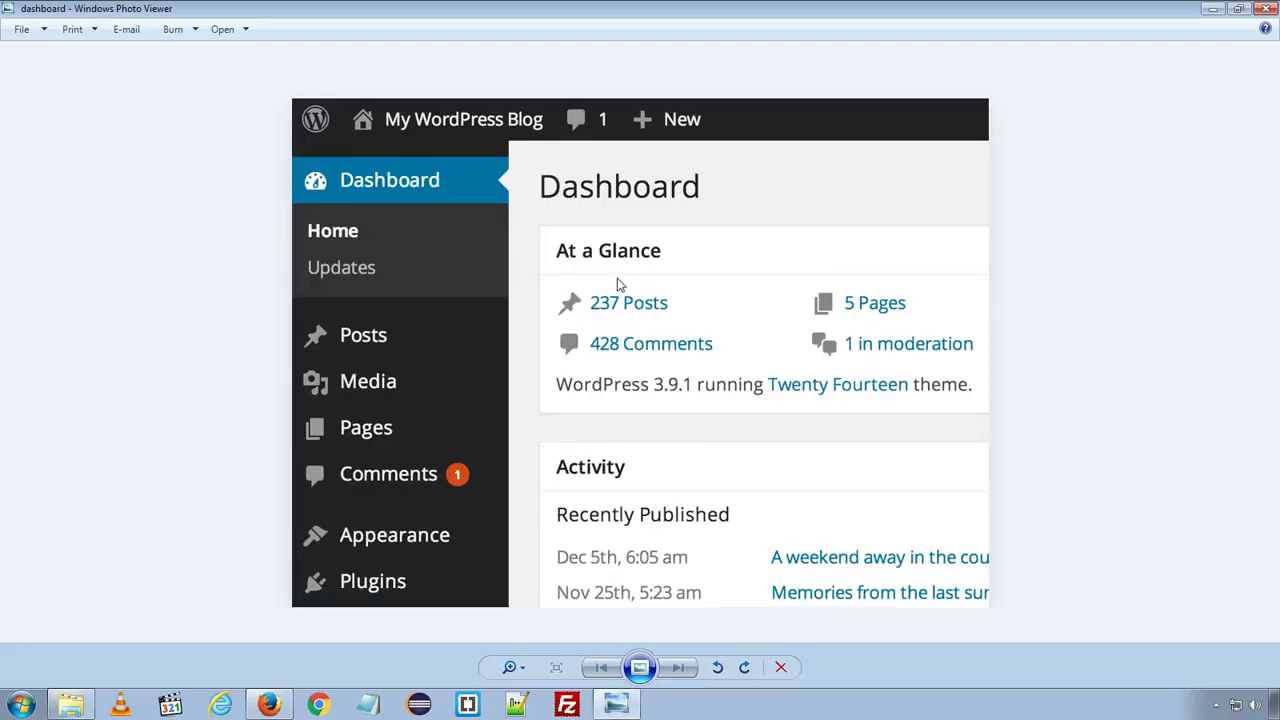
left_click(1265, 8)
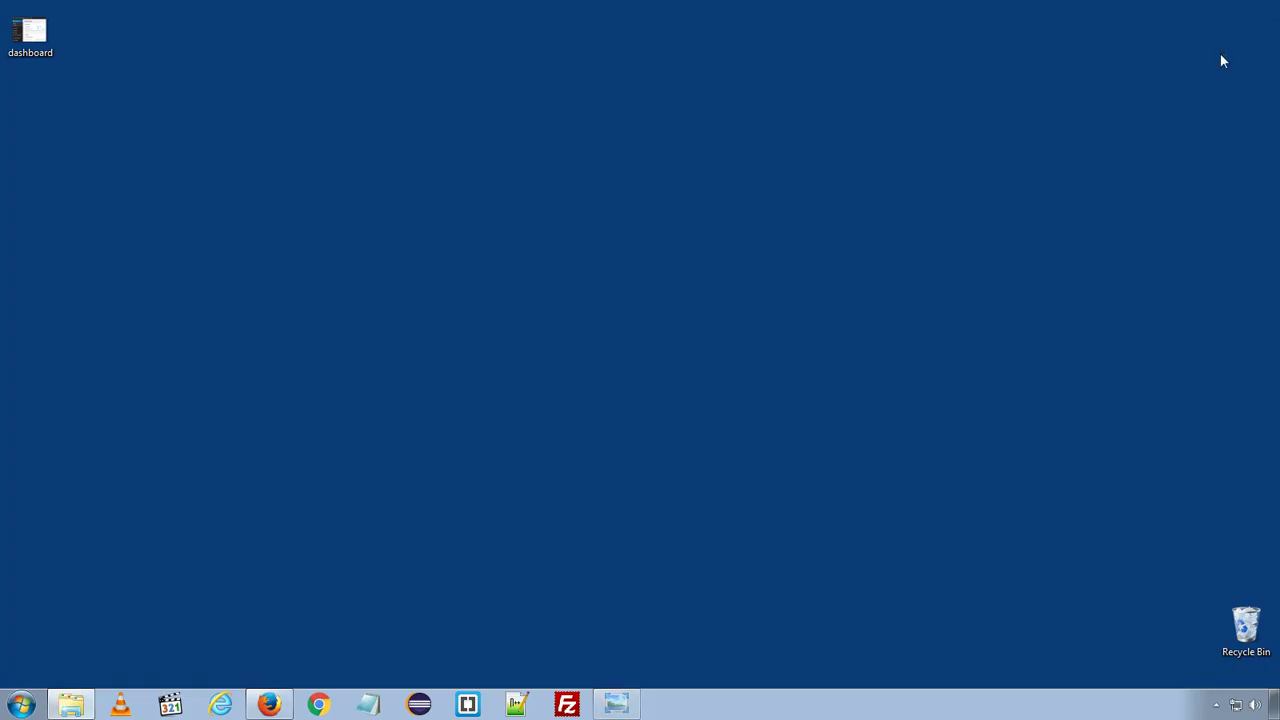
left_click(269, 705)
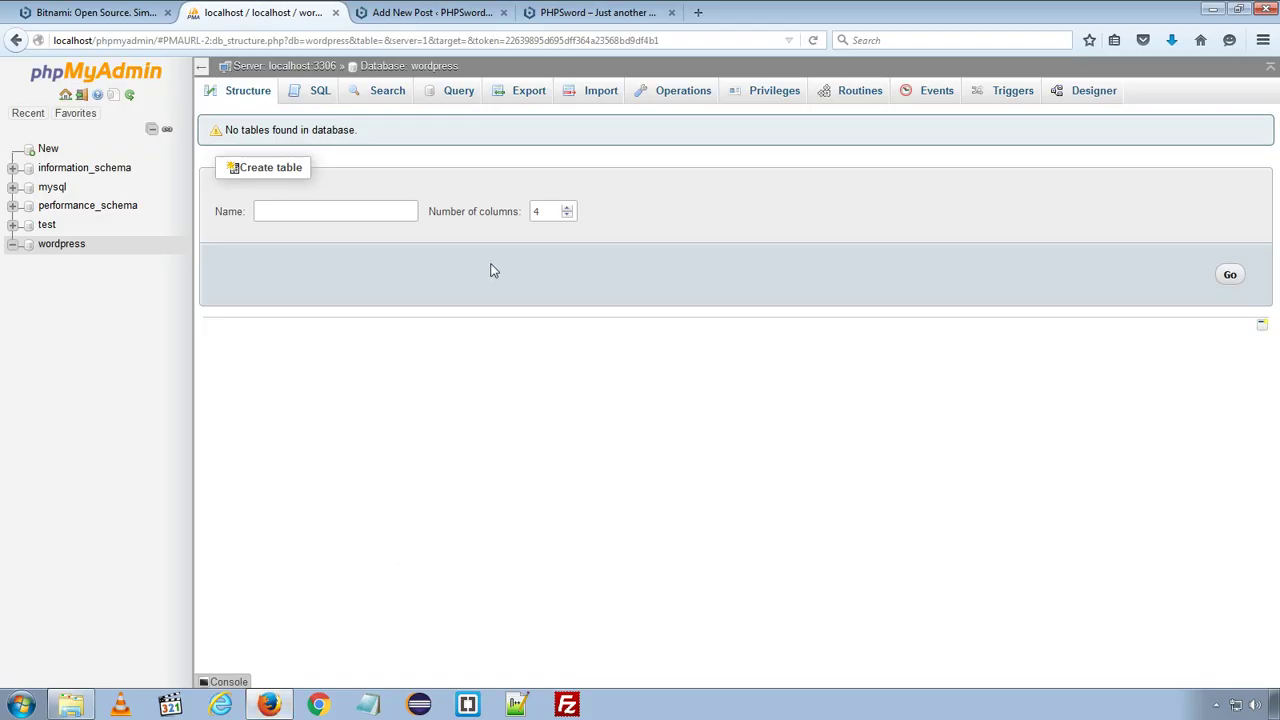
left_click(430, 12)
left_click(594, 10)
- Upload dashboard.png from the Desktop through the post's Add Media dialog
left_click(430, 12)
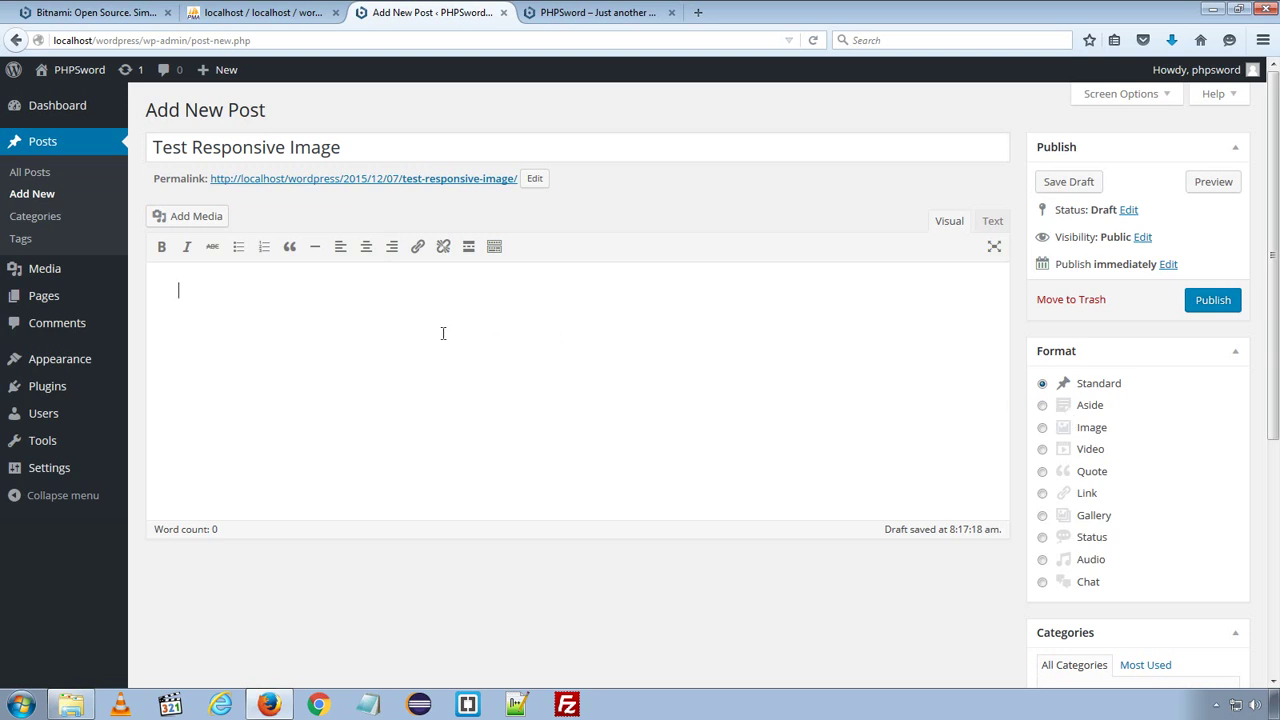
left_click(170, 217)
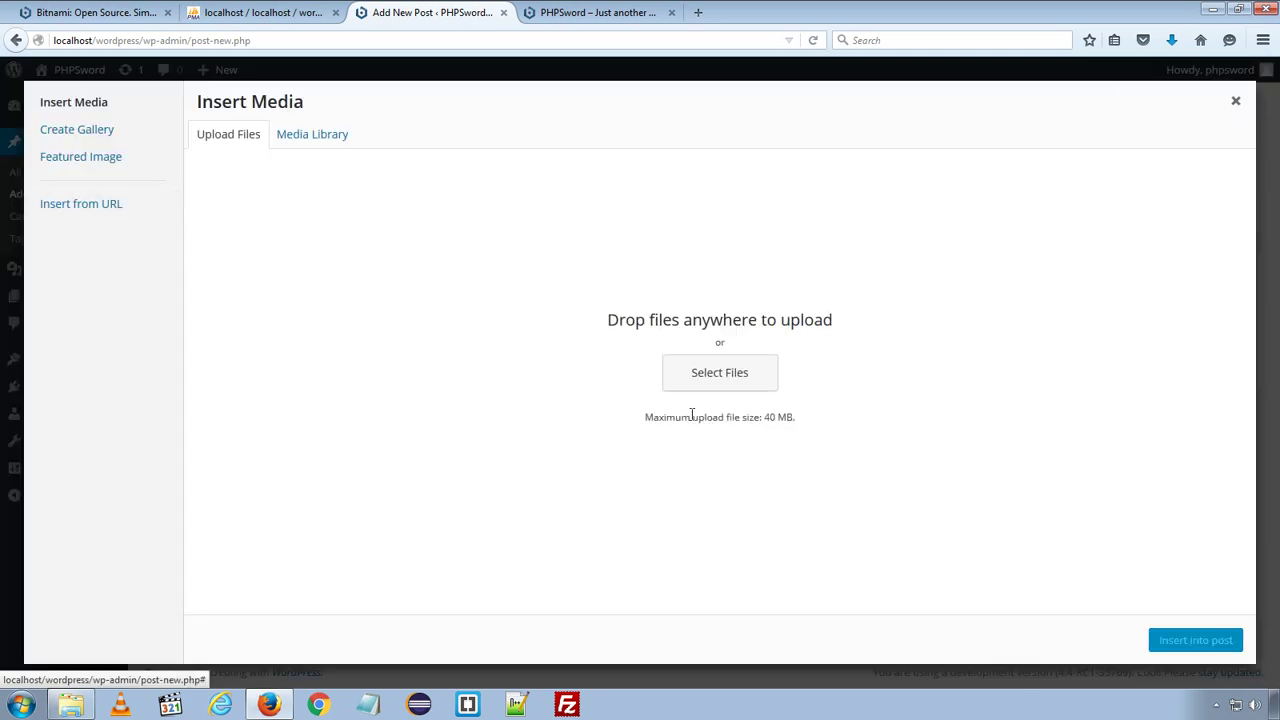
left_click(745, 375)
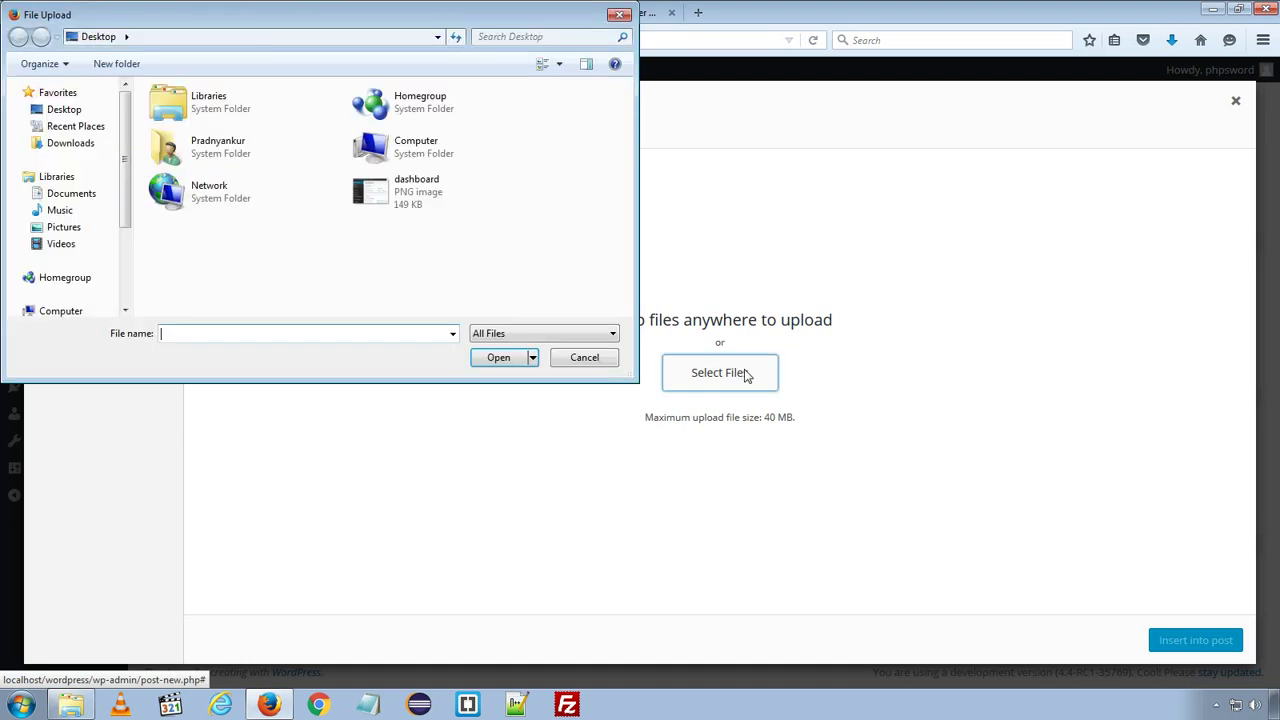
left_click(432, 190)
left_click(492, 358)
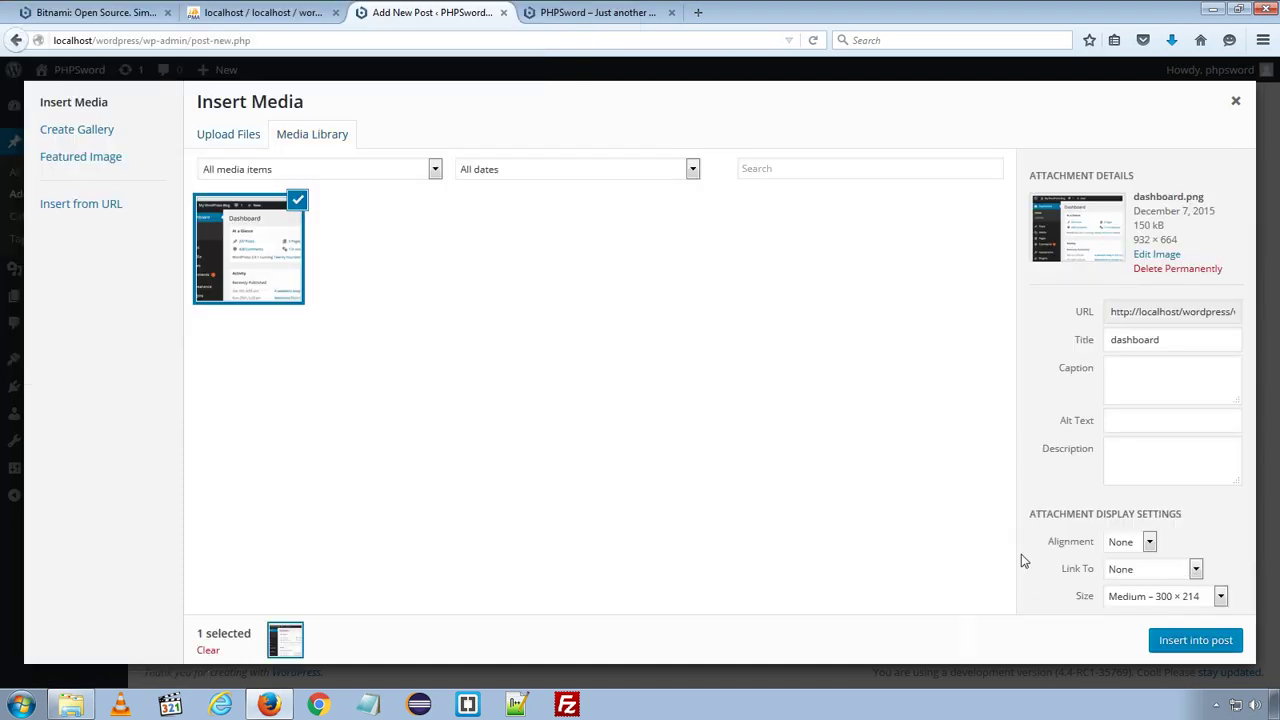
- Insert the image at Full Size 932 × 664 and publish the Test Responsive Image post
left_click(1160, 600)
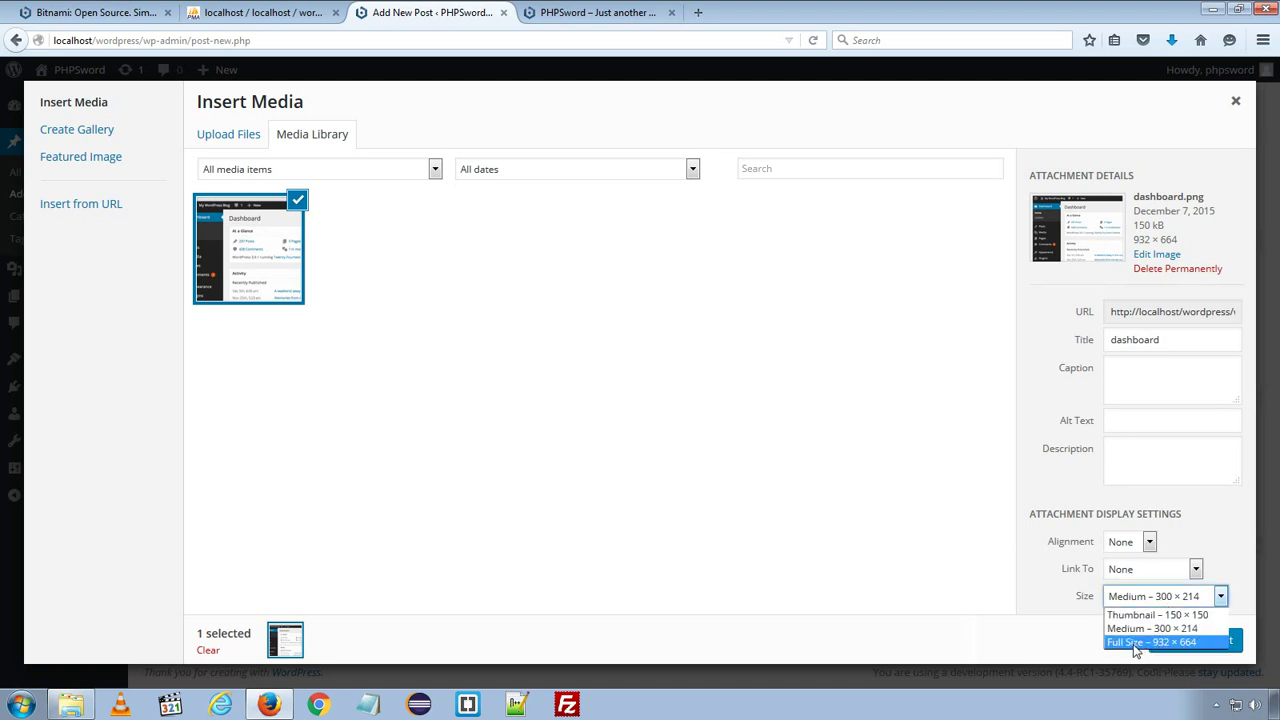
left_click(1137, 642)
left_click(1171, 641)
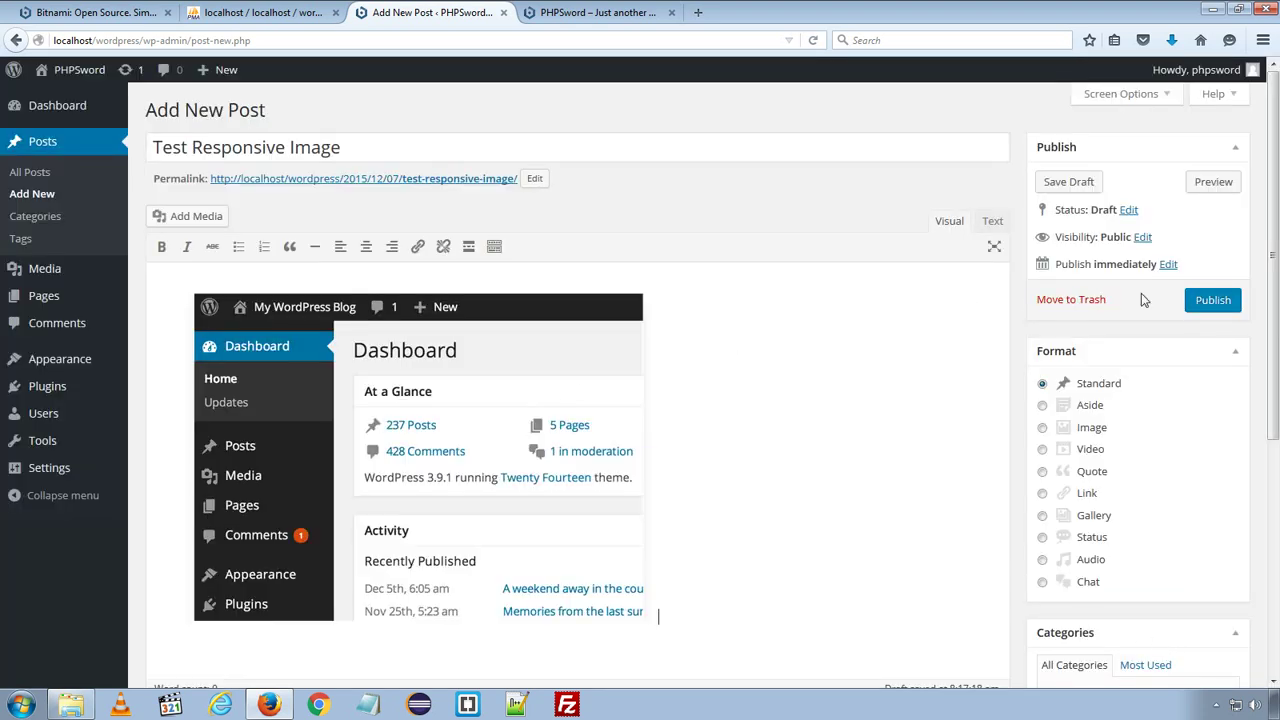
left_click(1213, 300)
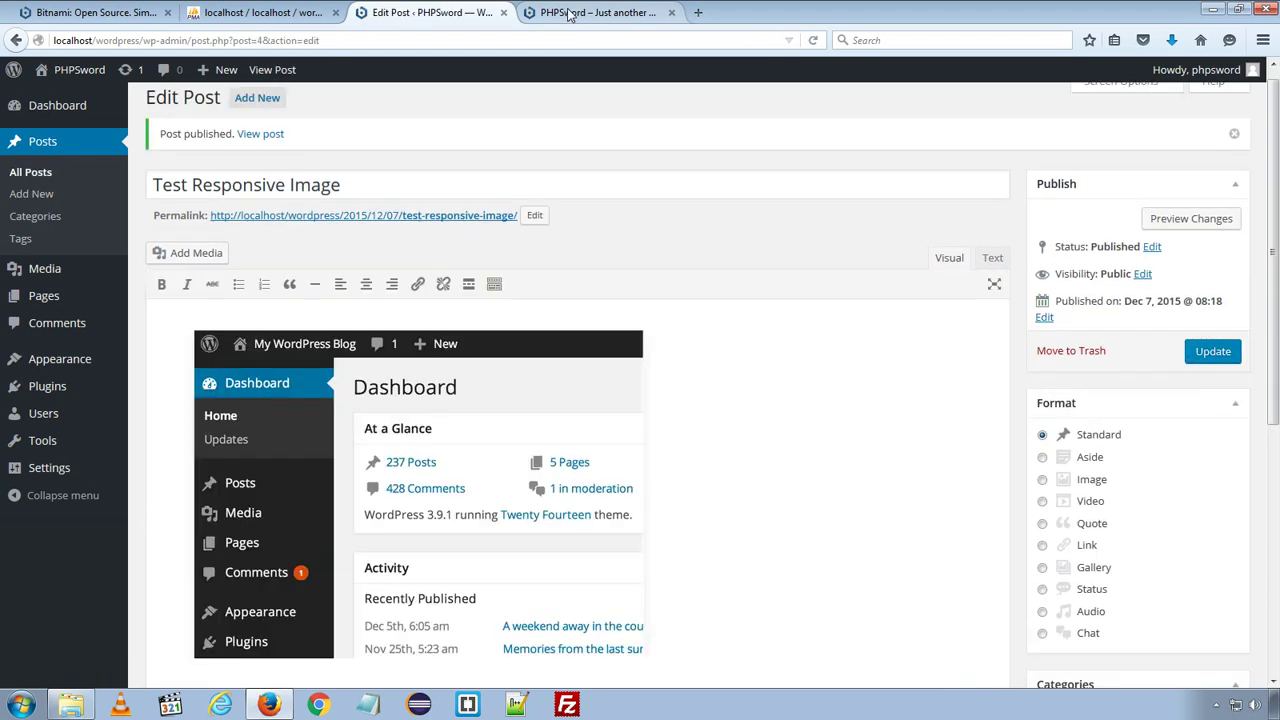
- Reload the PHPSword front page and open the Test Responsive Image post to view its screenshot
left_click(567, 12)
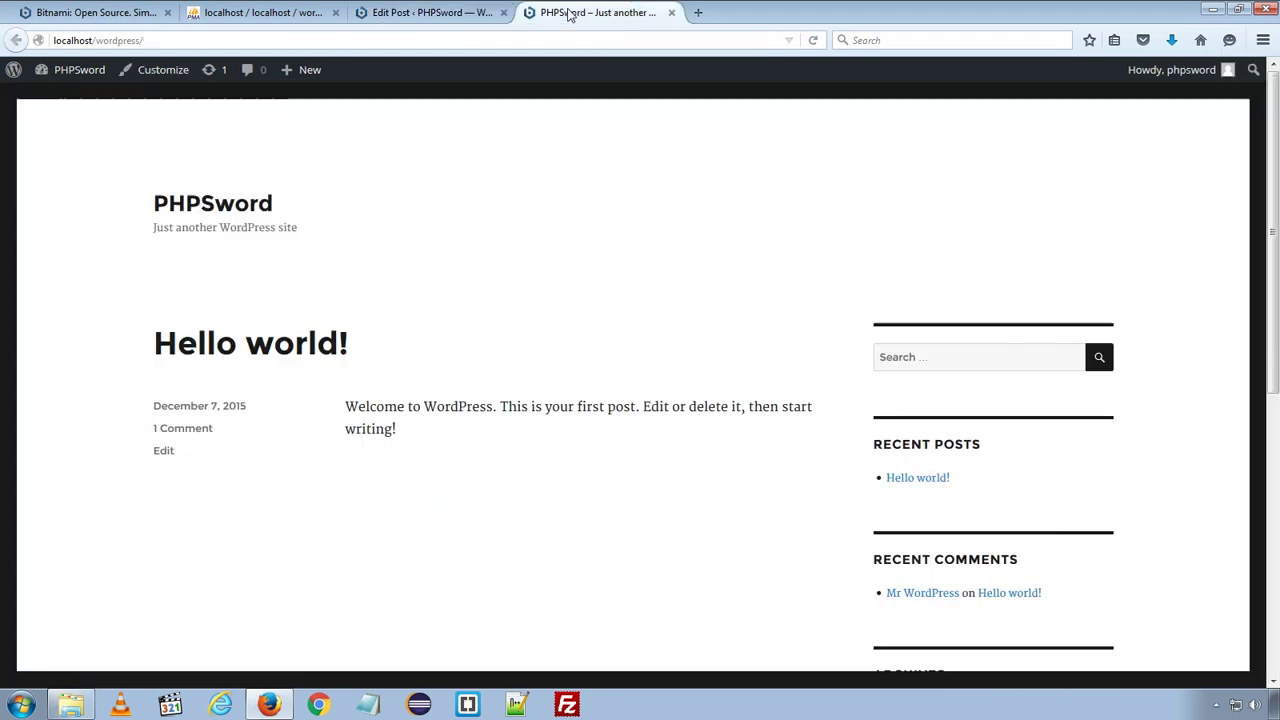
left_click(813, 41)
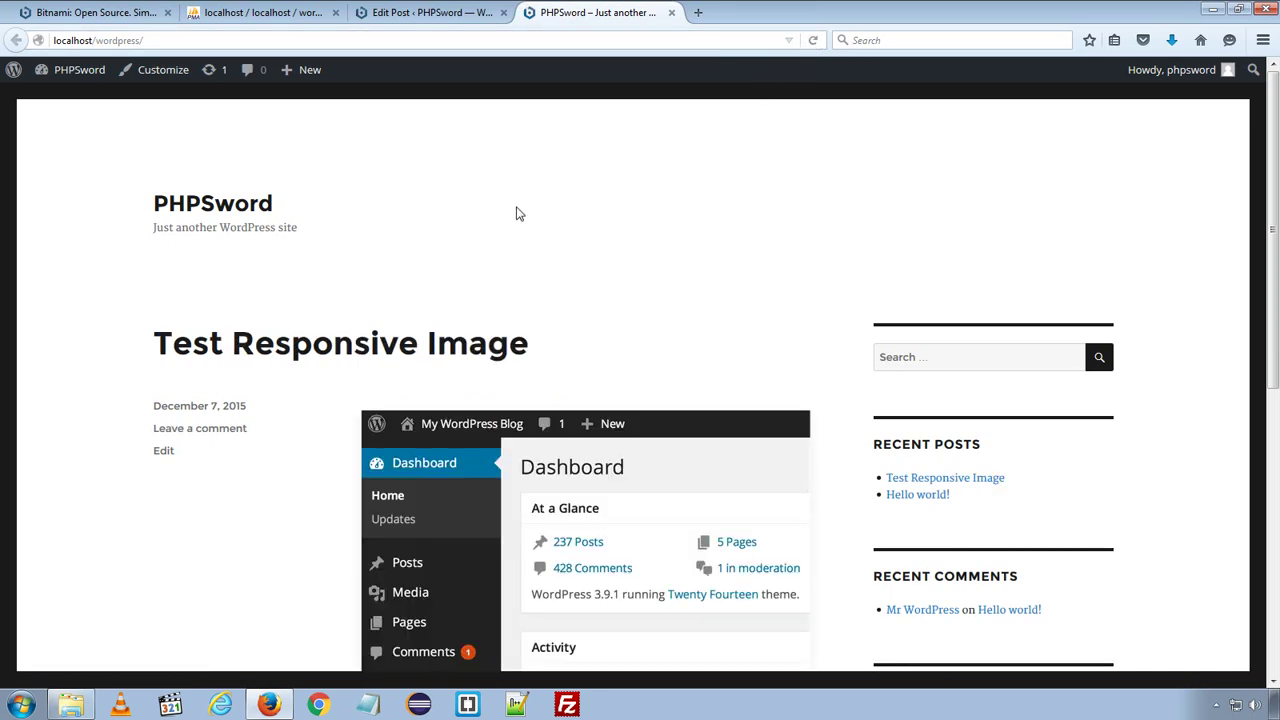
scroll(800, 210, "down", 4)
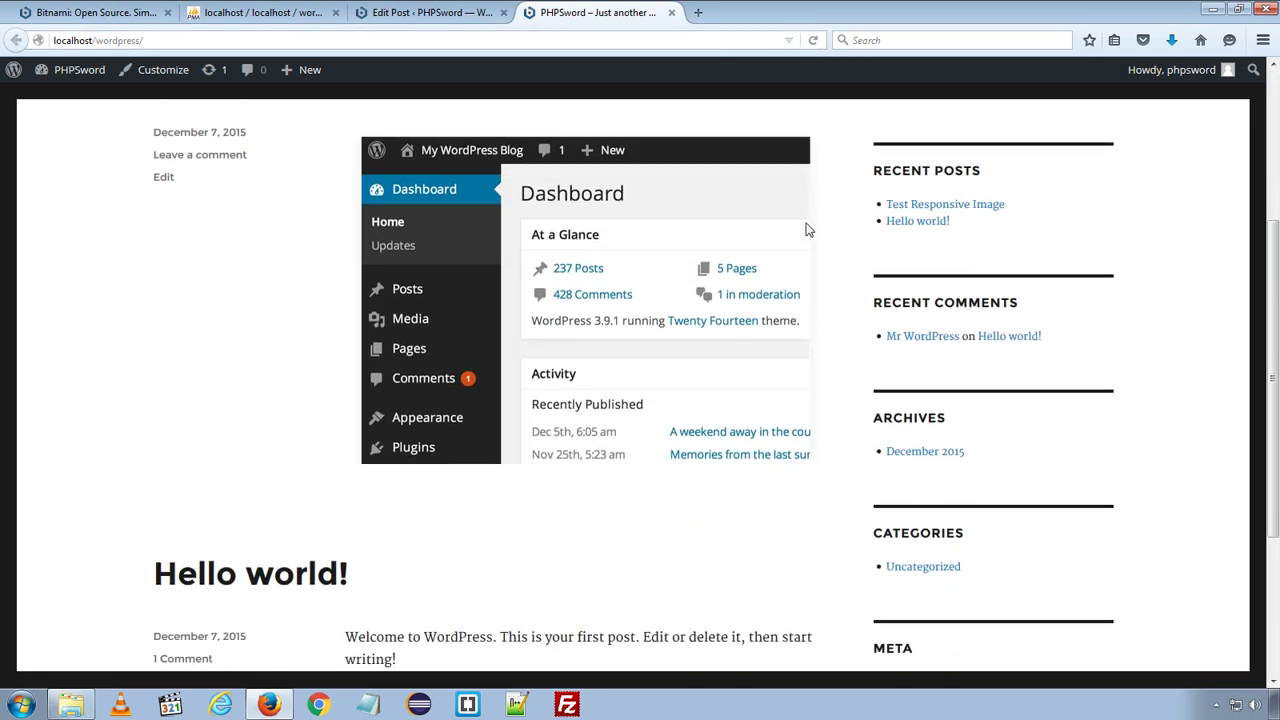
scroll(808, 229, "up", 2)
scroll(808, 229, "up", 1)
left_click(368, 258)
scroll(763, 300, "down", 5)
scroll(506, 337, "up", 3)
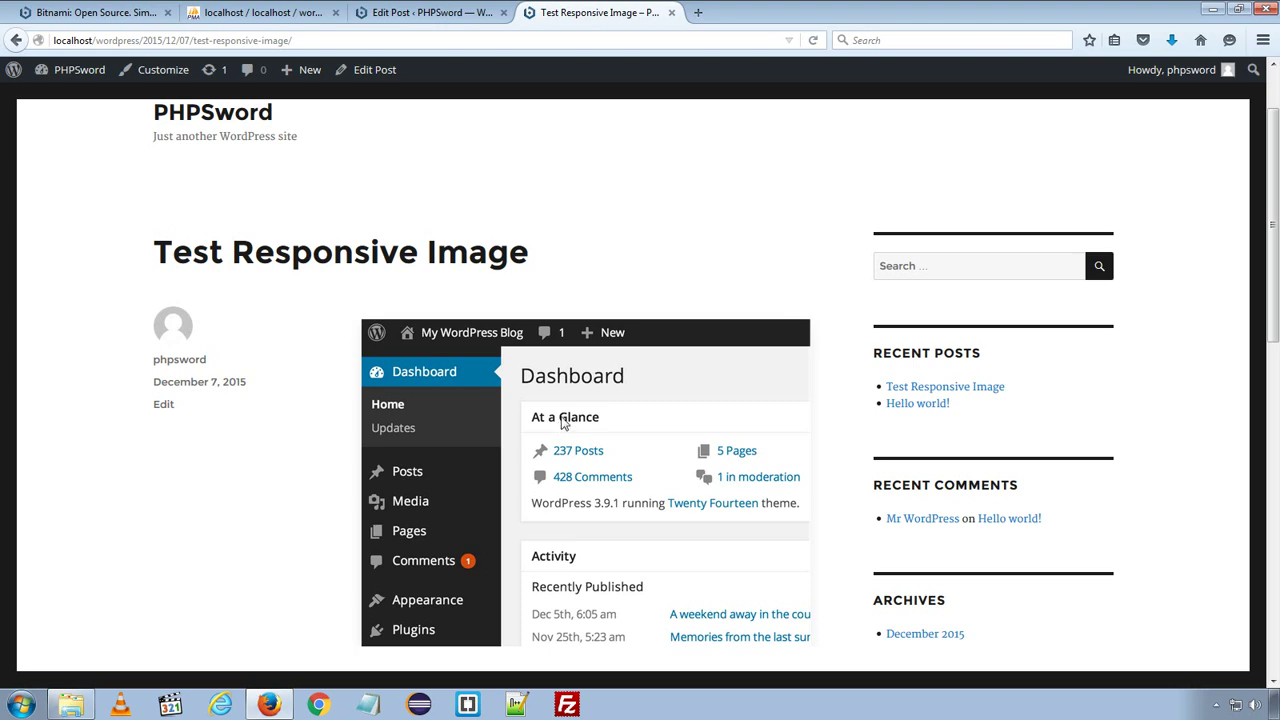
- Restore Firefox to a window and drag it narrow, watching the dashboard screenshot scale down
double_click(903, 10)
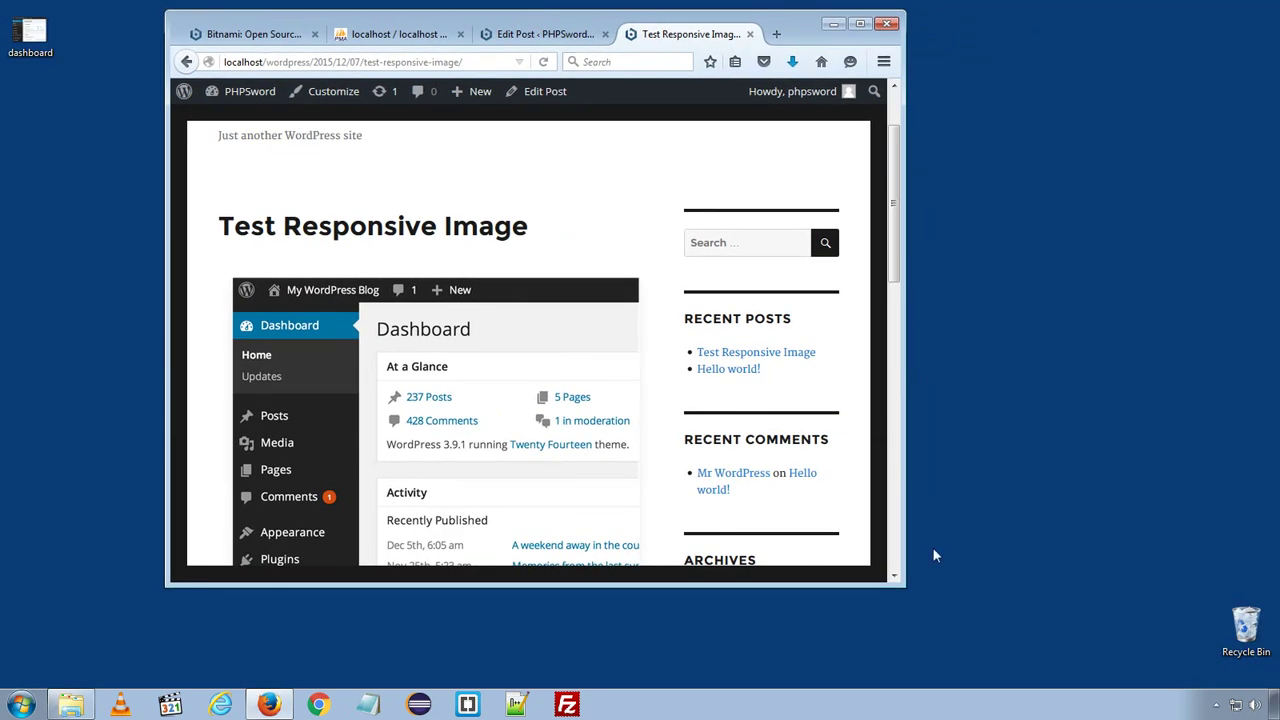
left_click_drag(905, 589, 1162, 664)
left_click_drag(960, 18, 847, 10)
left_click_drag(1060, 652, 326, 571)
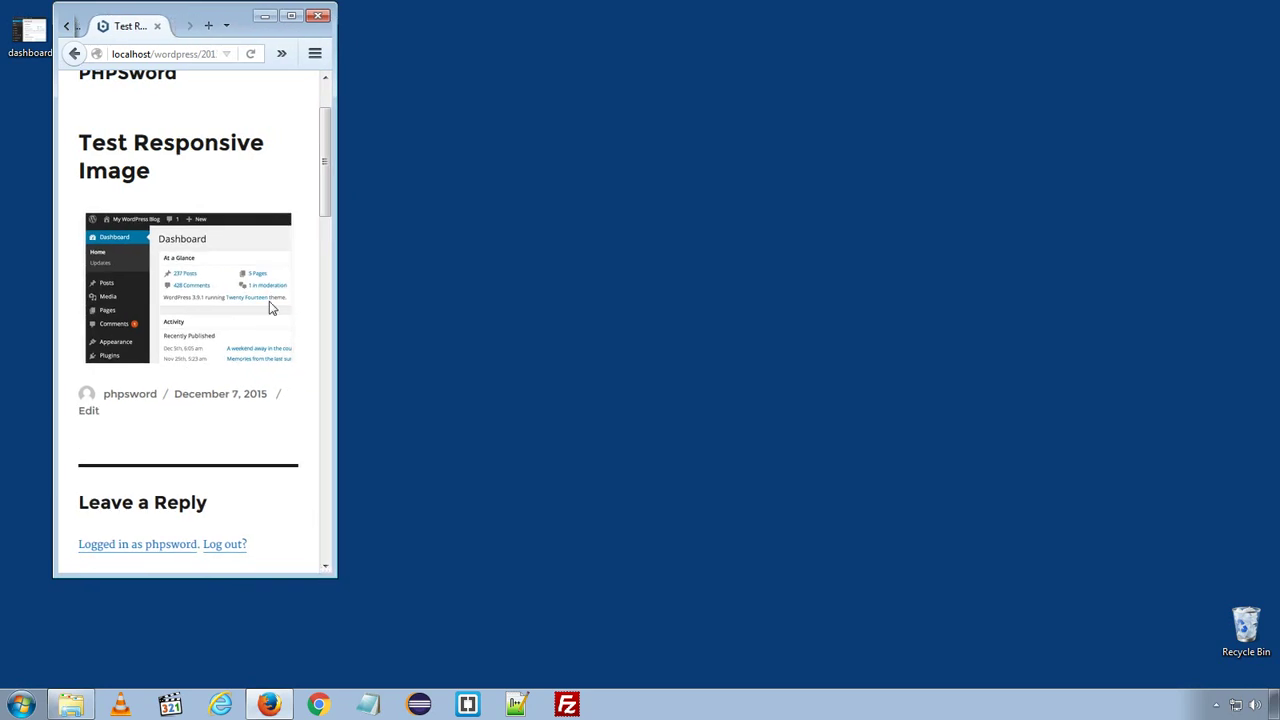
scroll(257, 300, "up", 2)
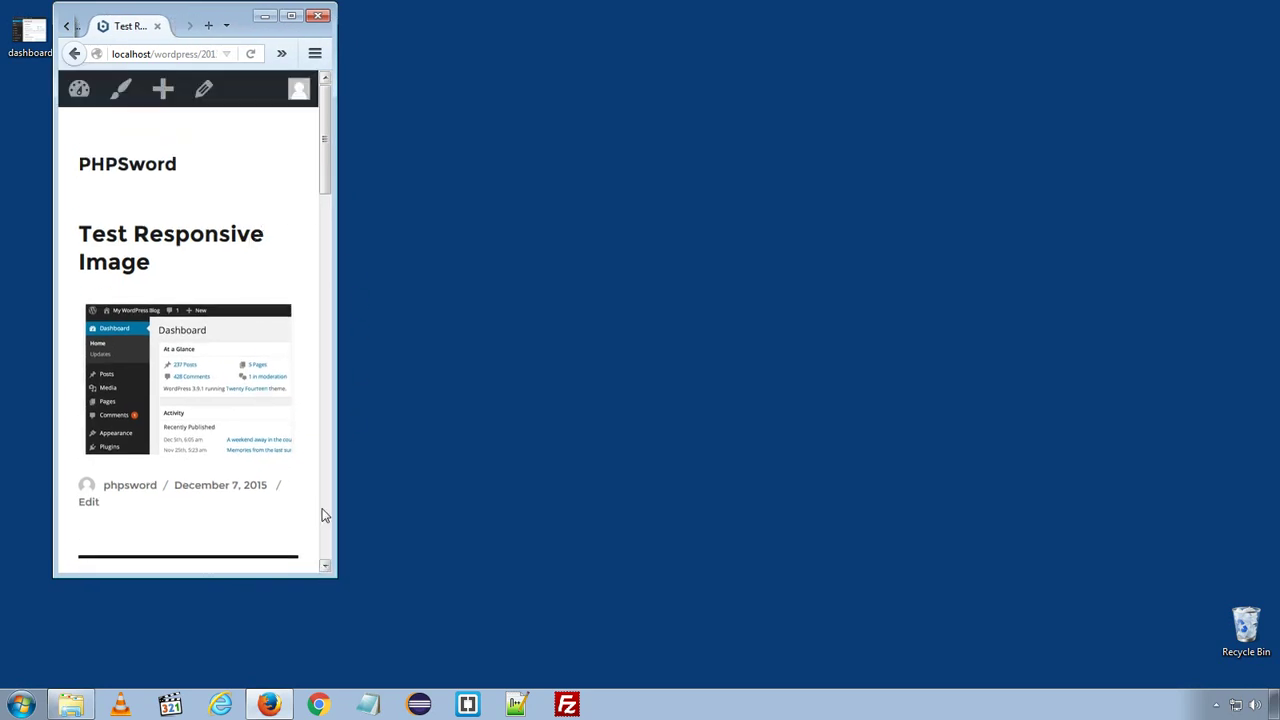
mouse_move(323, 171)
left_mouse_down()
mouse_move(314, 246)
mouse_move(306, 165)
mouse_move(314, 545)
mouse_move(318, 185)
left_mouse_up()
left_click_drag(336, 576, 310, 570)
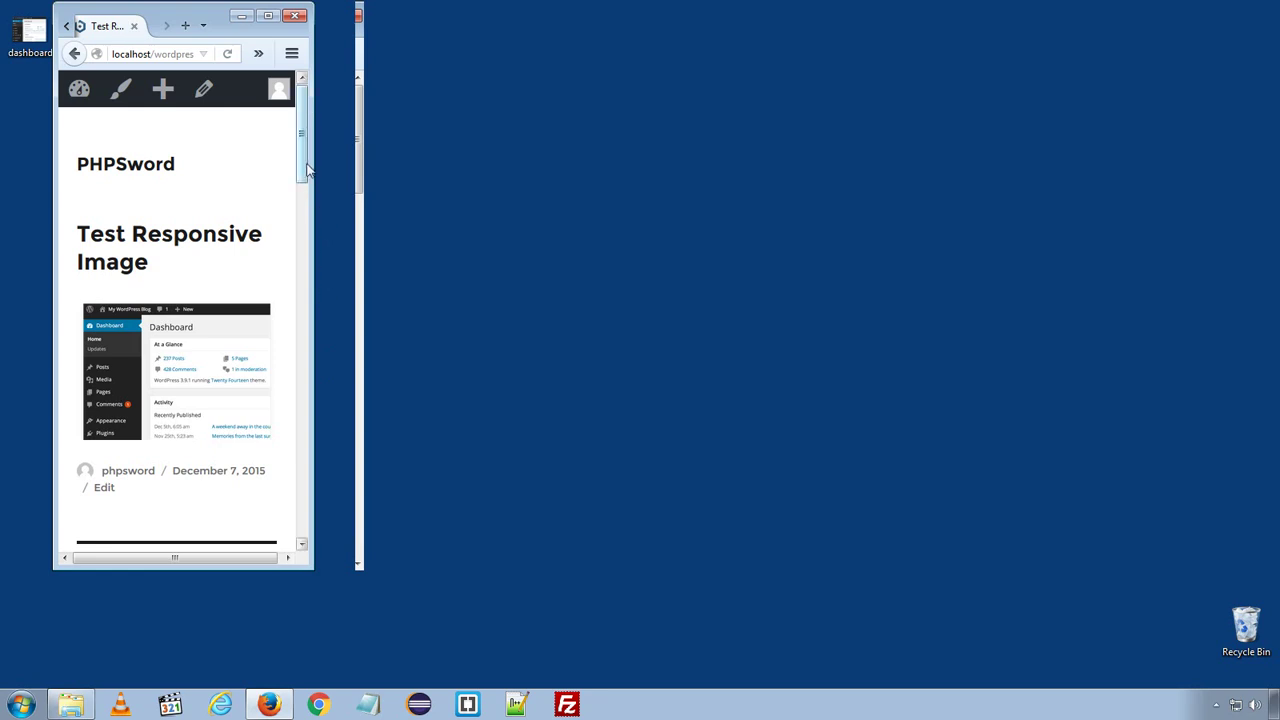
left_click_drag(308, 168, 336, 146)
- Maximize the Firefox window back to full size
left_click(268, 18)
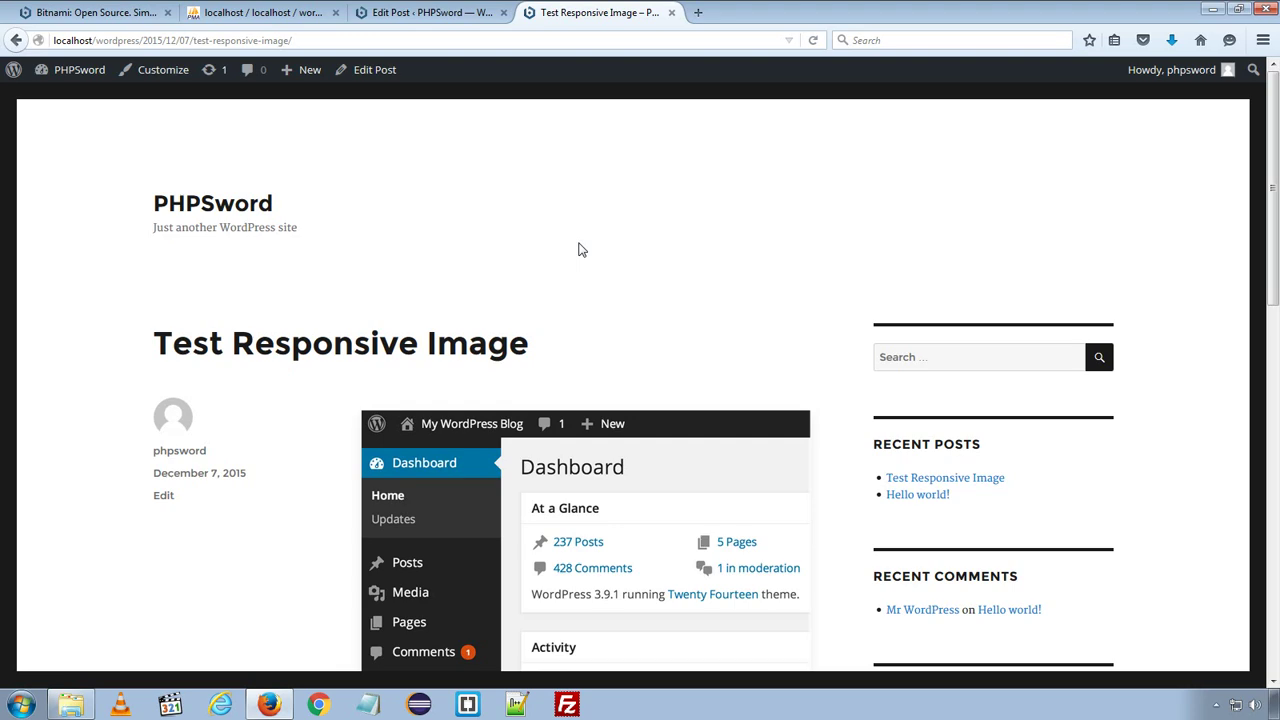
scroll(520, 250, "down", 15)
scroll(586, 220, "up", 15)
- Compare the Edit Post page with the live Test Responsive Image post, ending on the post
left_click(470, 10)
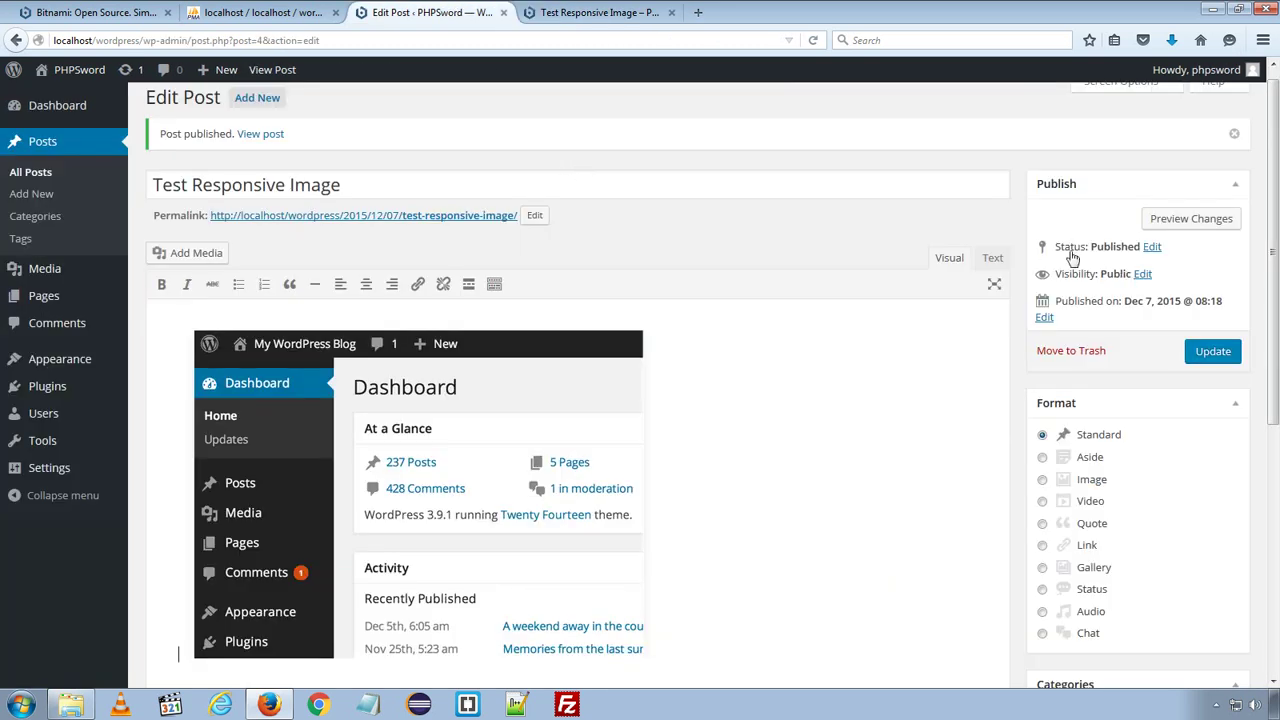
left_click(600, 12)
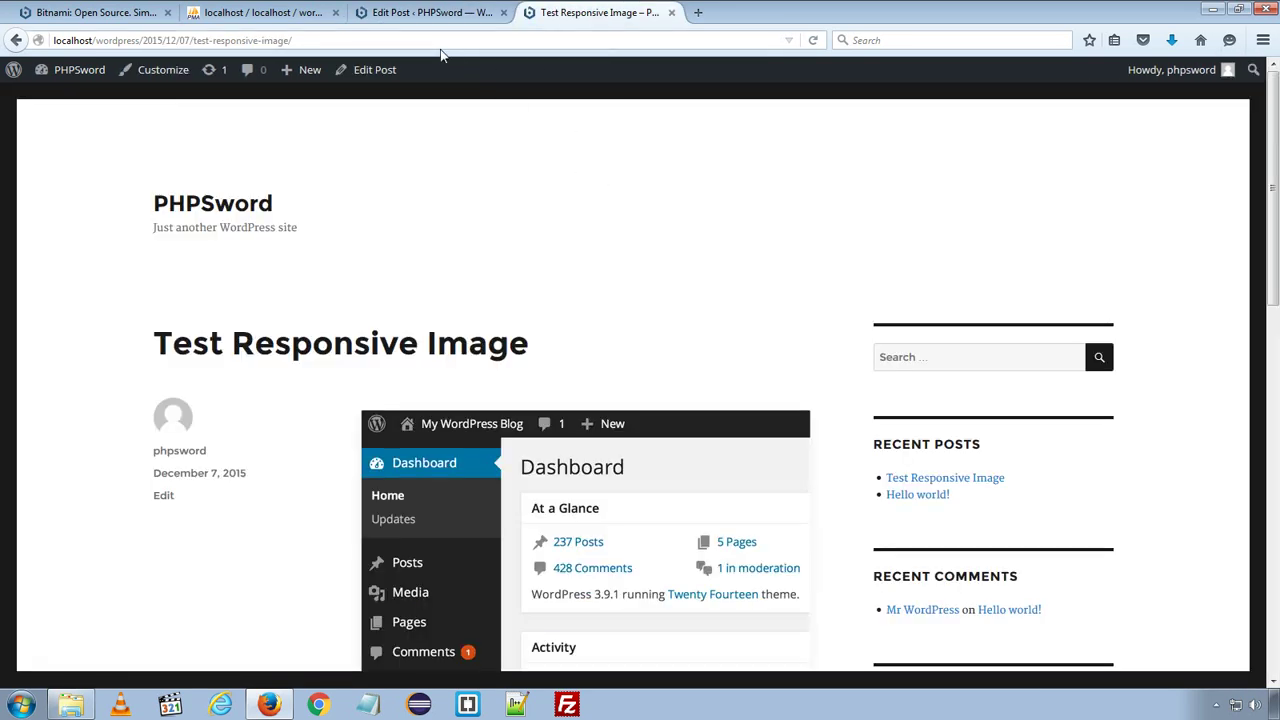
left_click(446, 12)
scroll(592, 215, "down", 5)
scroll(587, 210, "up", 5)
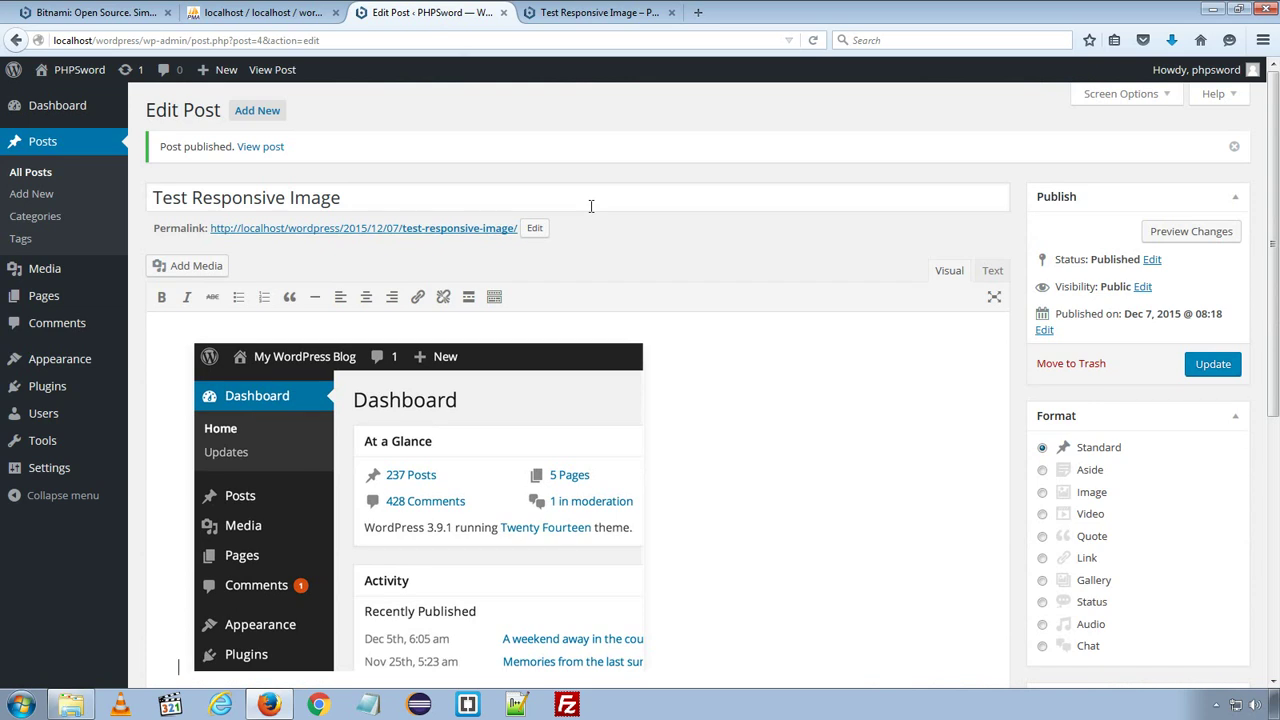
left_click(604, 14)
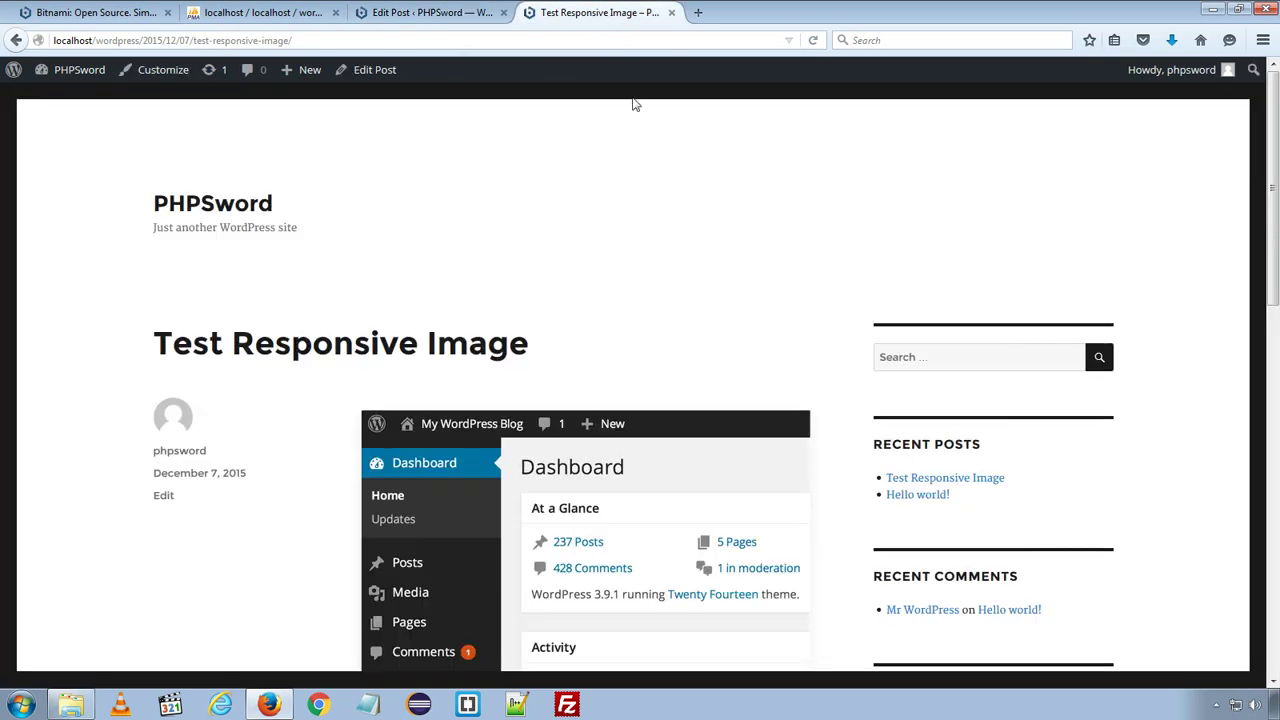